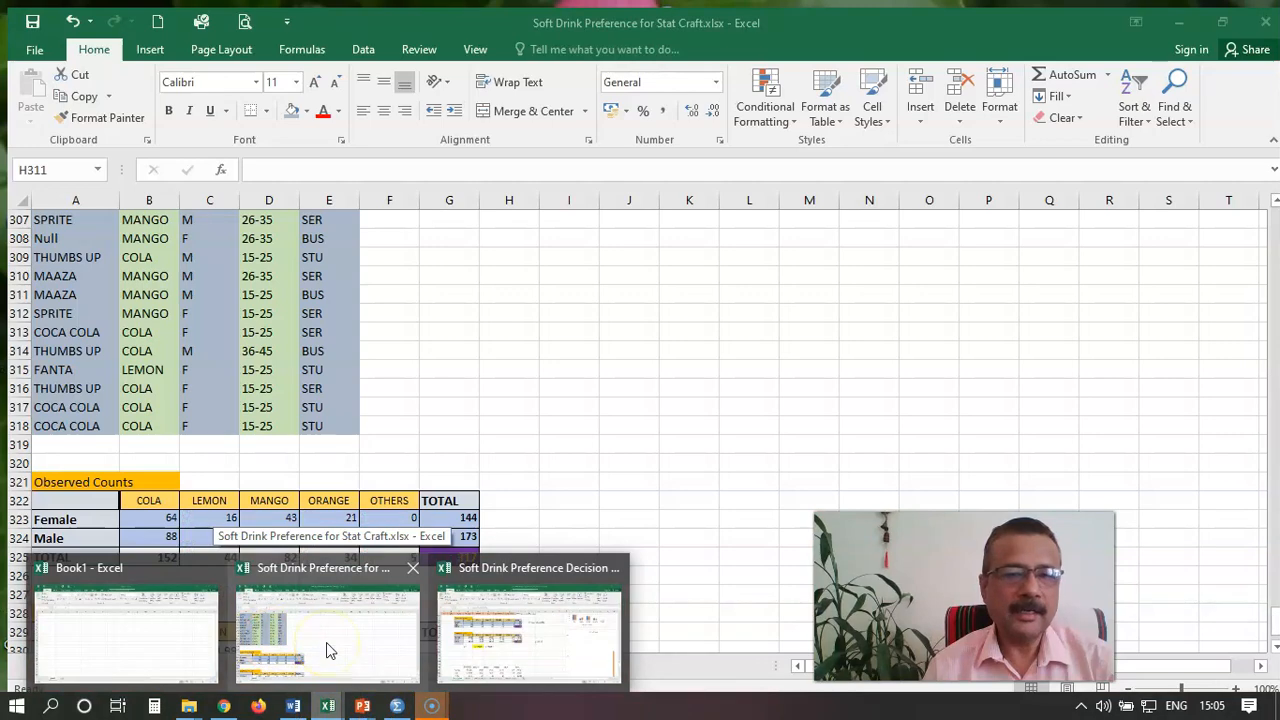
Step: Switch to the "Soft Drink Preference for Stat Craft" workbook and review its brand, flavour, sex, age and occu columns from the first row
{"action": "left_click", "coordinate": [328, 646]}
{"action": "scroll", "coordinate": [466, 522], "scroll_direction": "up", "scroll_amount": 7}
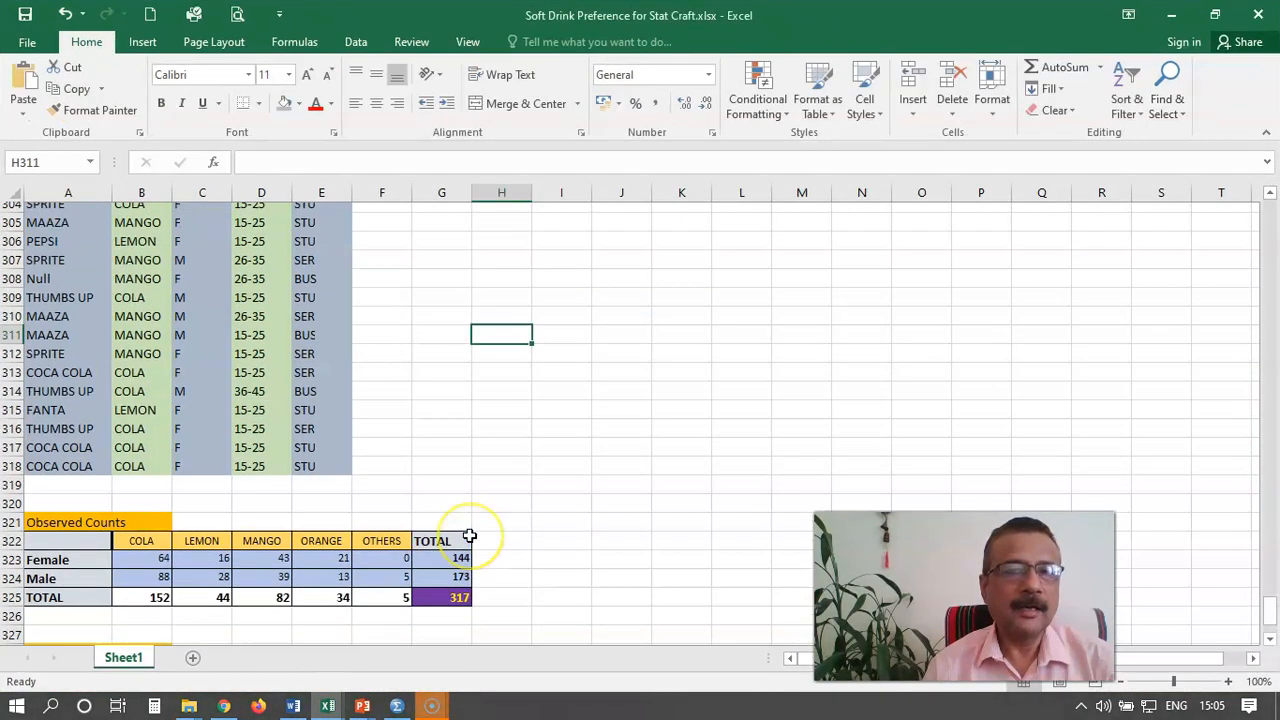
{"action": "scroll", "coordinate": [469, 535], "scroll_direction": "up", "scroll_amount": 8}
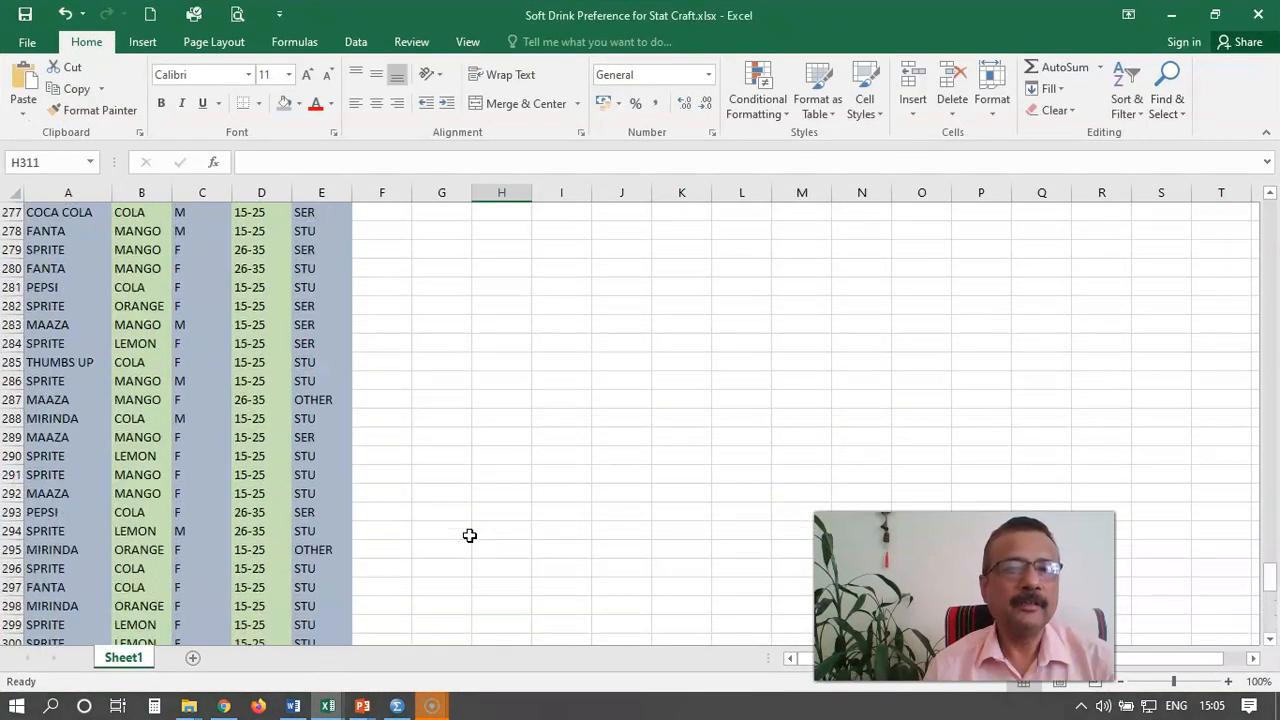
{"action": "scroll", "coordinate": [469, 535], "scroll_direction": "up", "scroll_amount": 1}
{"action": "scroll", "coordinate": [469, 535], "scroll_direction": "down", "scroll_amount": 3}
{"action": "scroll", "coordinate": [469, 535], "scroll_direction": "up", "scroll_amount": 3}
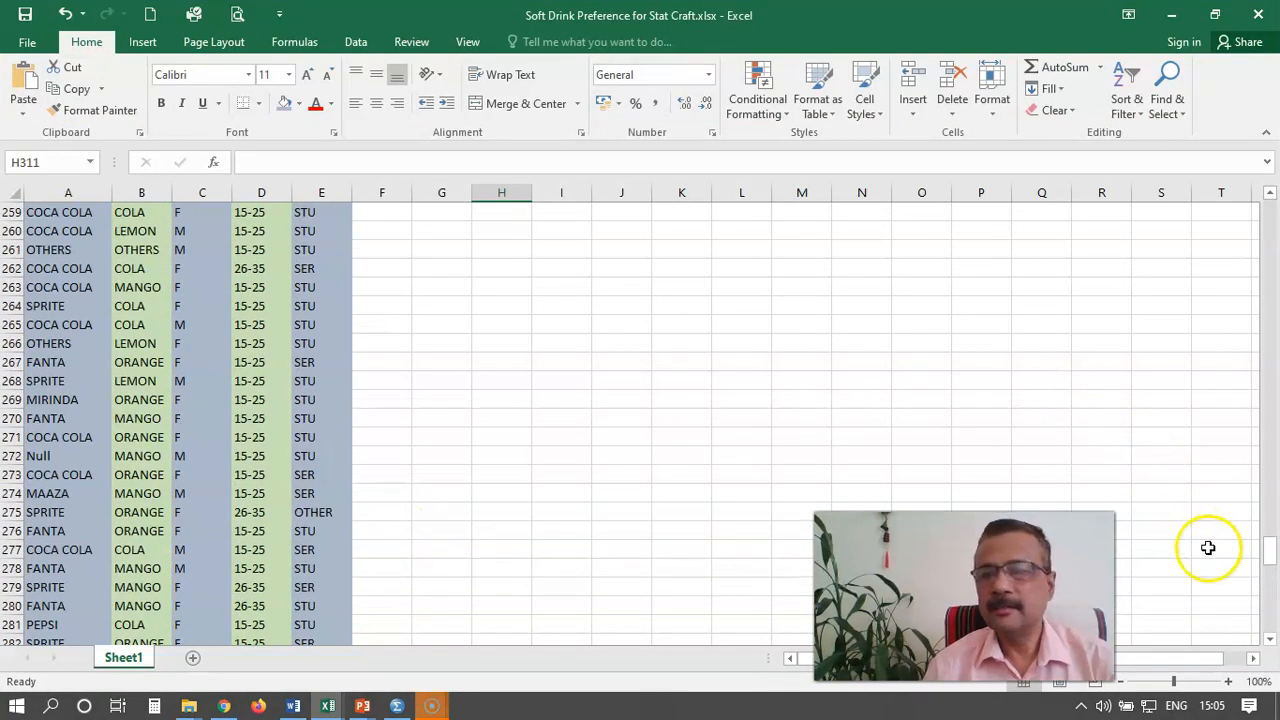
{"action": "left_click_drag", "start_coordinate": [1271, 563], "coordinate": [1270, 203]}
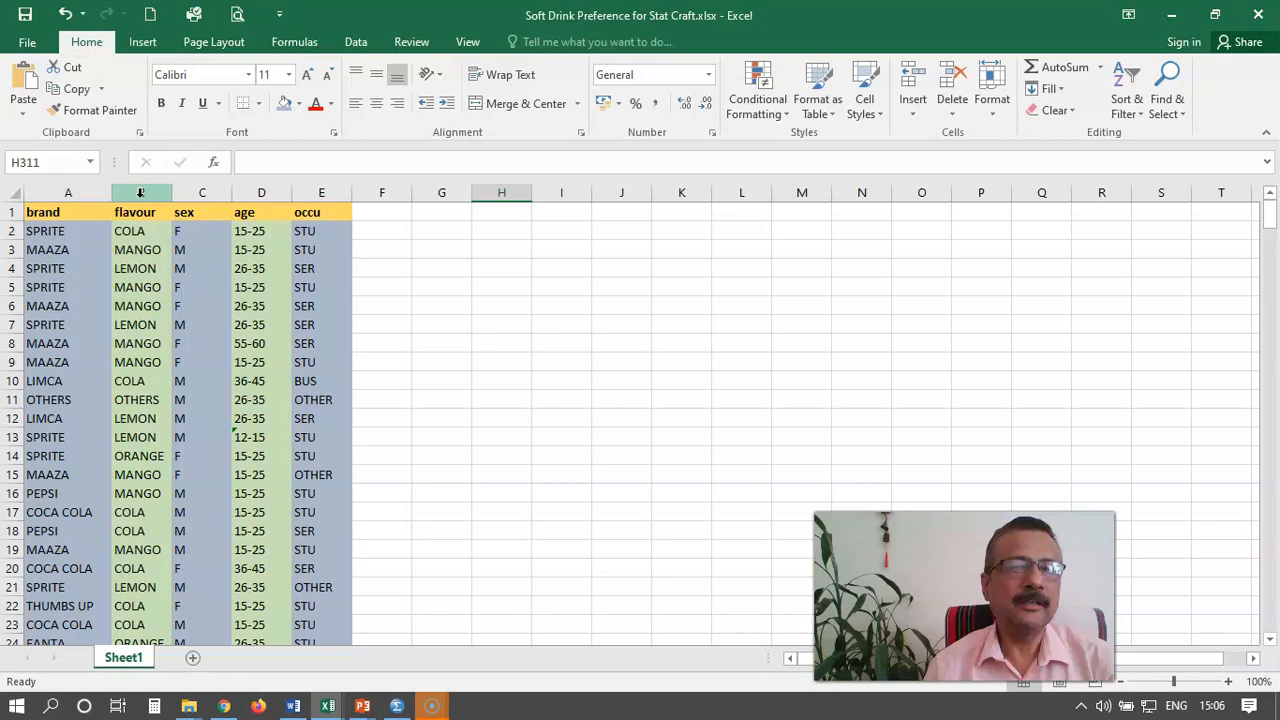
{"action": "left_click", "coordinate": [195, 192]}
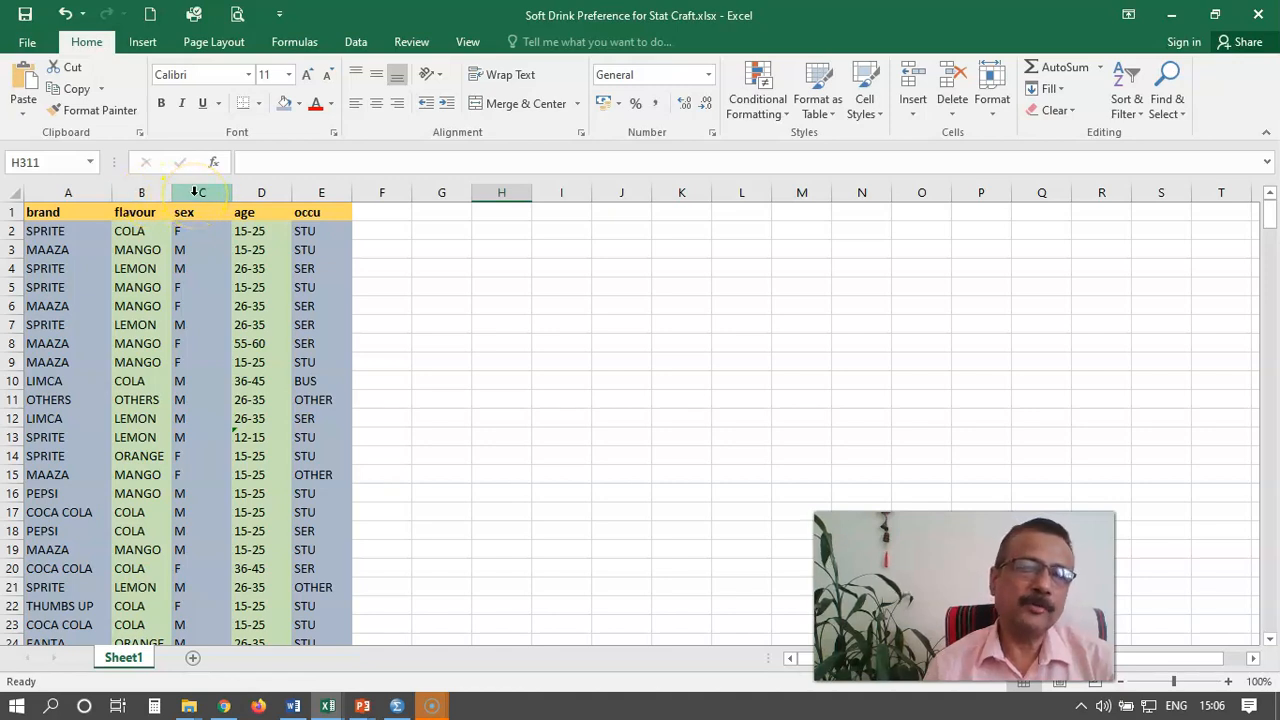
{"action": "left_click", "coordinate": [251, 195]}
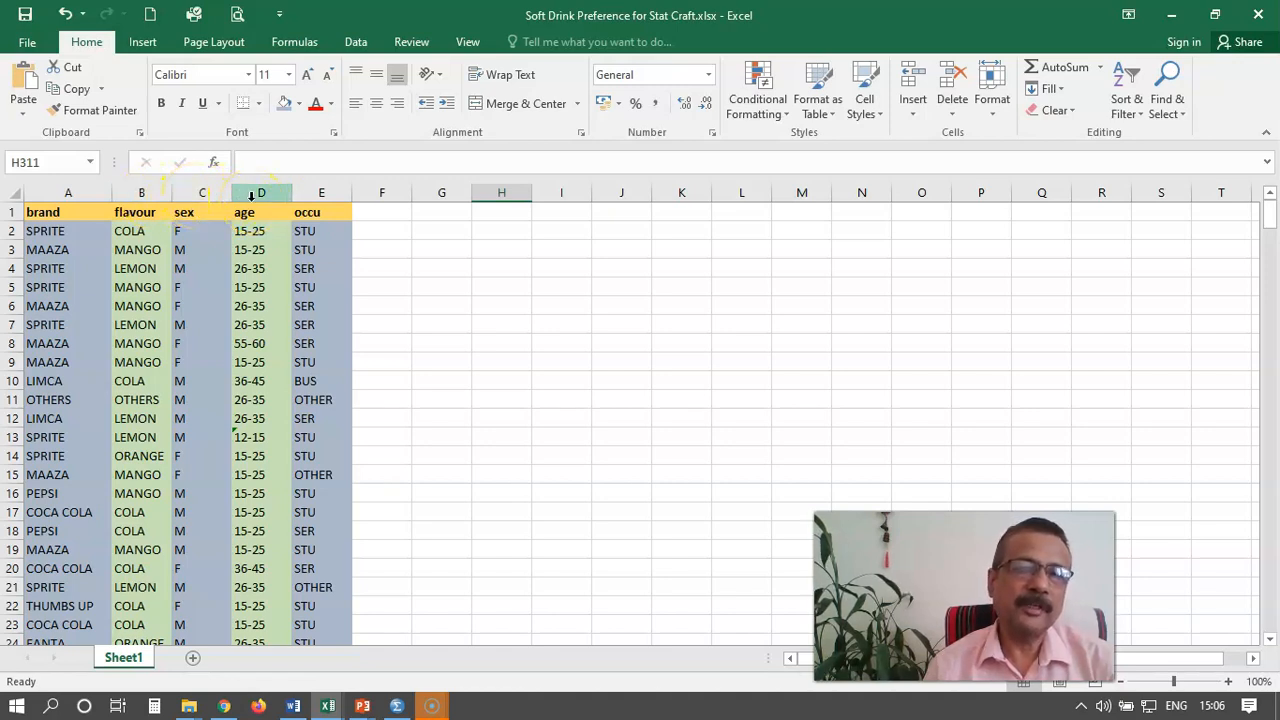
{"action": "left_click", "coordinate": [322, 193]}
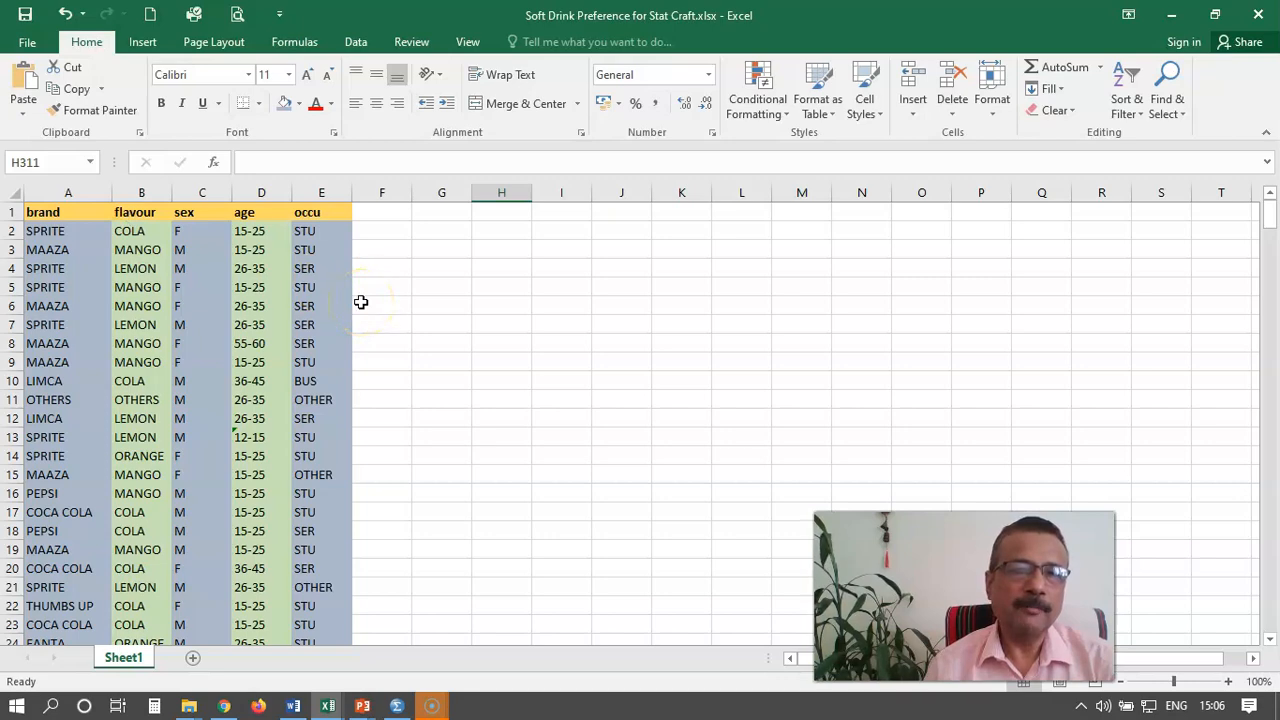
Step: Examine how the expected male ORANGE count below the data is calculated from the column, row and grand totals of the observed counts
{"action": "scroll", "coordinate": [360, 300], "scroll_direction": "down", "scroll_amount": 4}
{"action": "left_click_drag", "start_coordinate": [1266, 223], "coordinate": [1270, 615]}
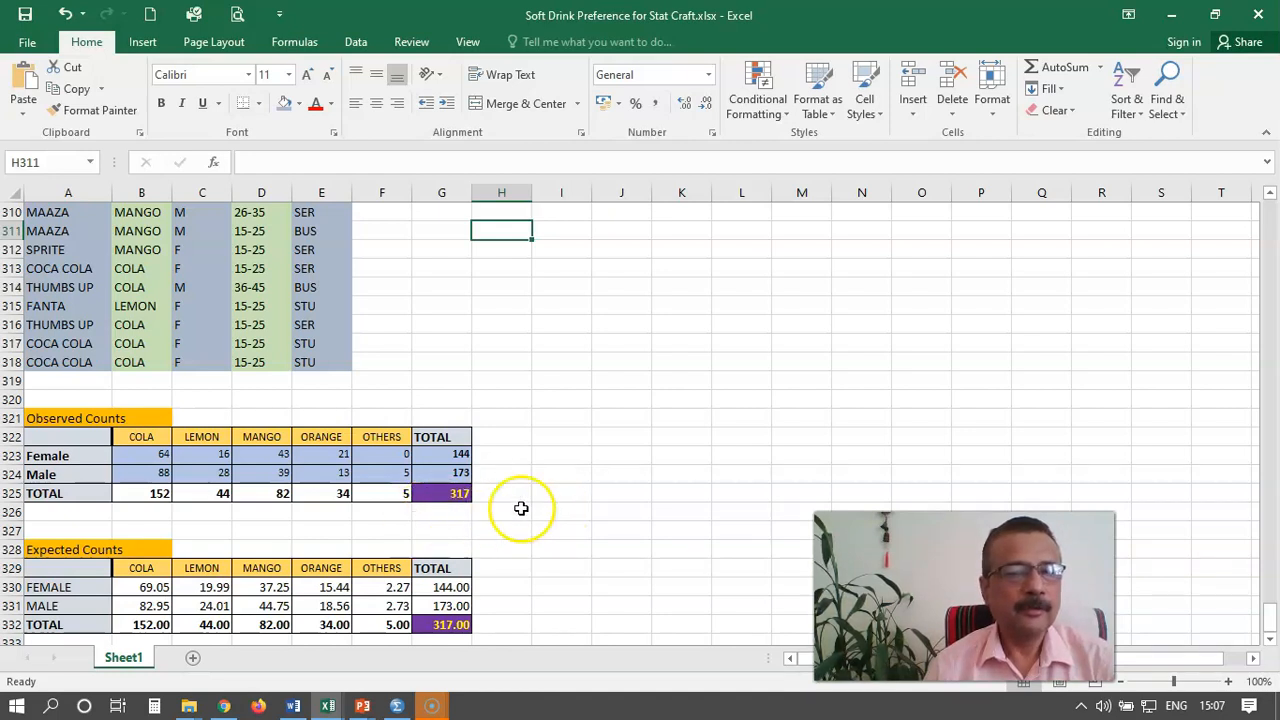
{"action": "scroll", "coordinate": [488, 497], "scroll_direction": "down", "scroll_amount": 2}
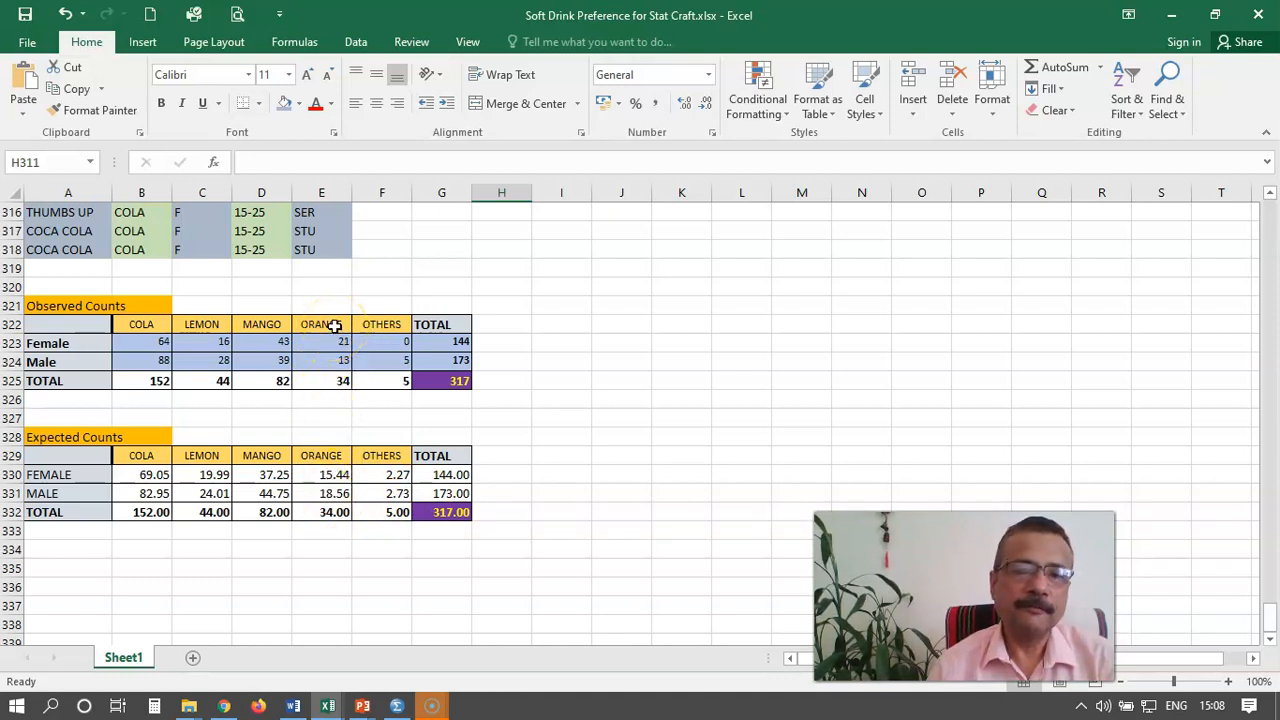
{"action": "left_click", "coordinate": [323, 493]}
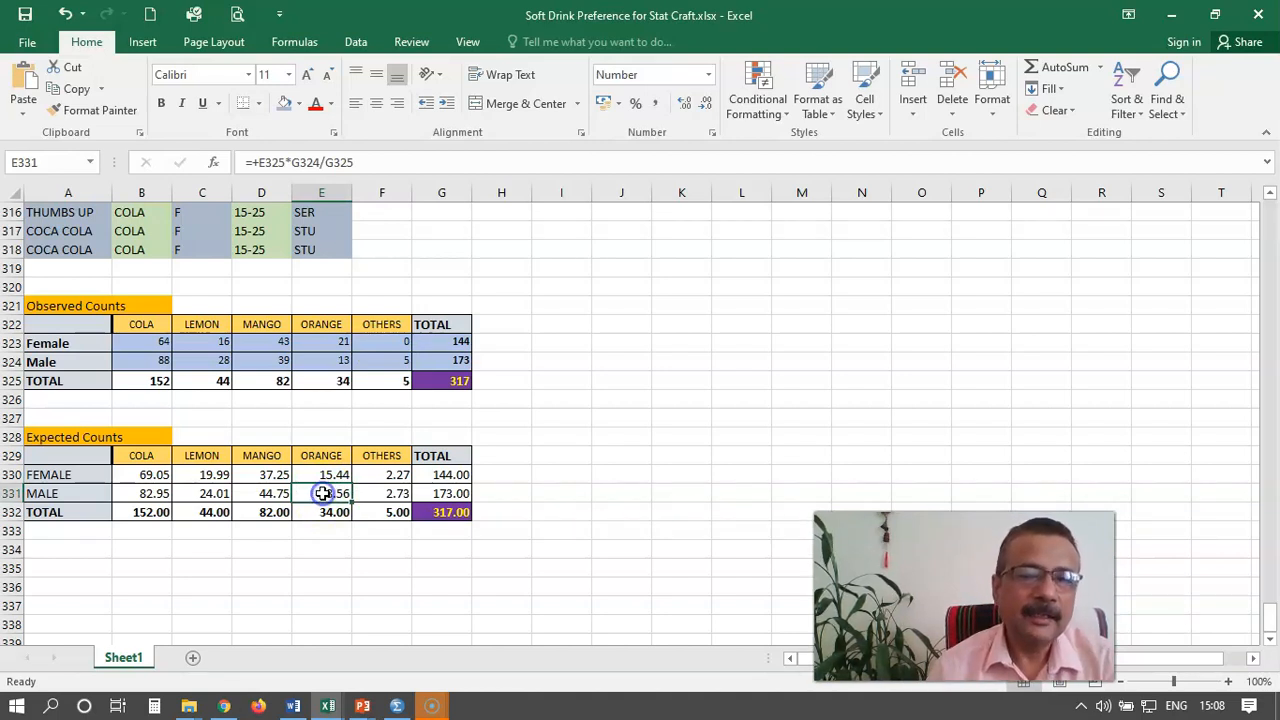
{"action": "double_click", "coordinate": [323, 493]}
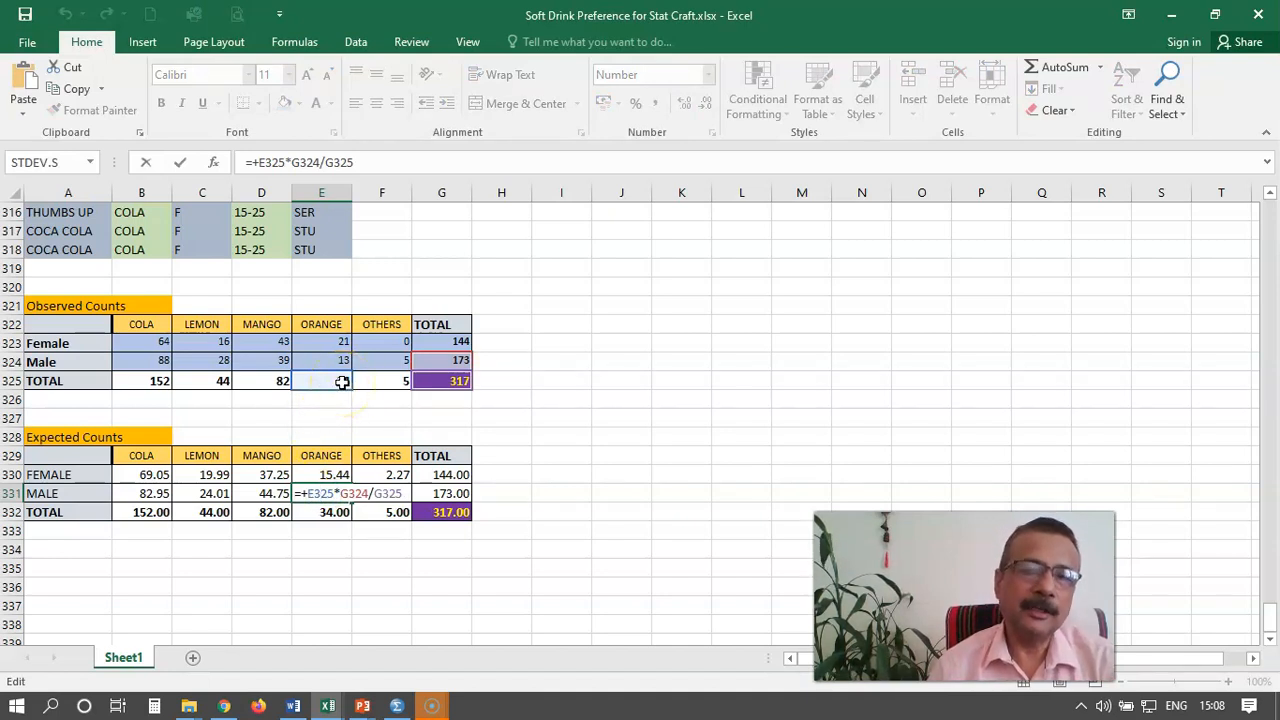
{"action": "left_click", "coordinate": [342, 383]}
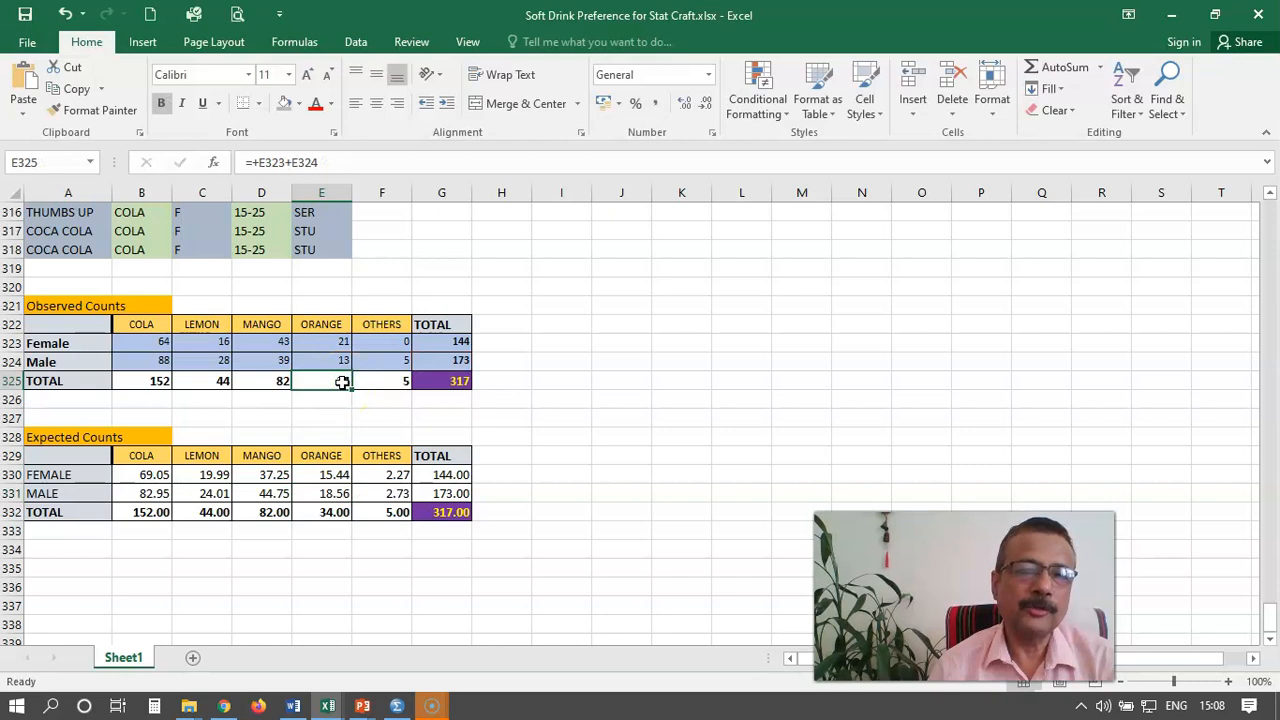
{"action": "left_click", "coordinate": [446, 362]}
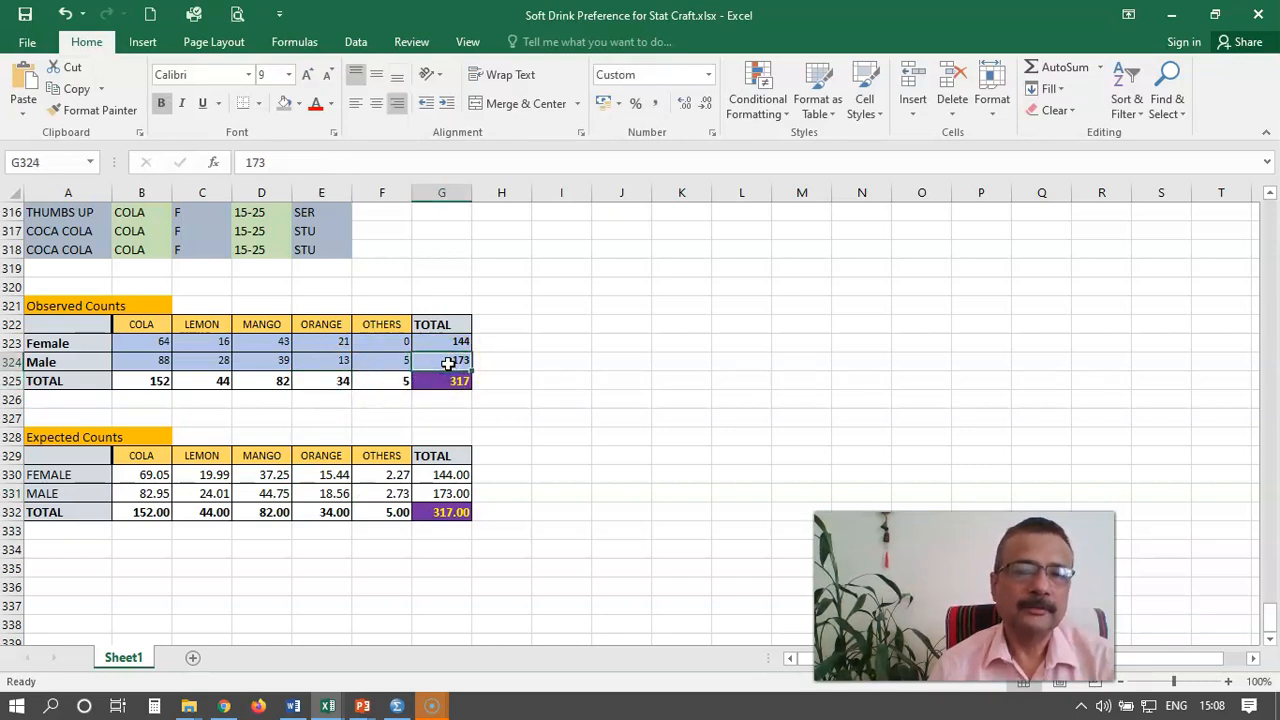
{"action": "double_click", "coordinate": [327, 493]}
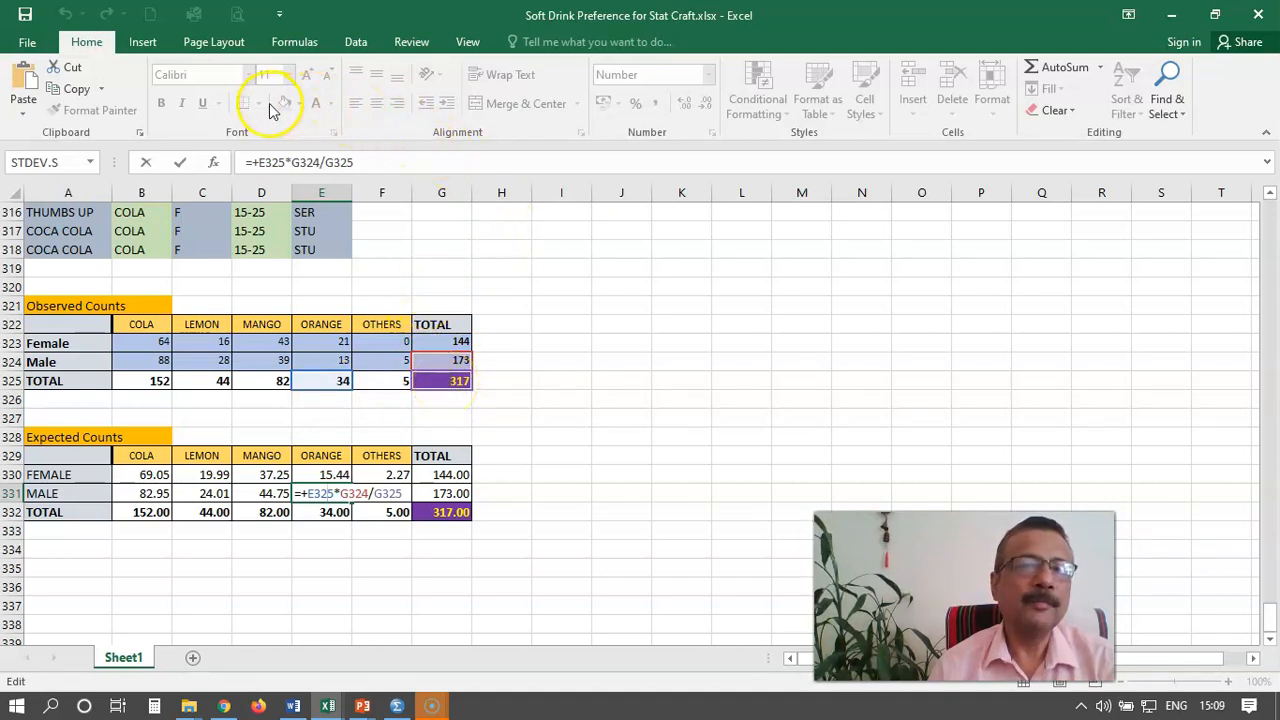
{"action": "left_click", "coordinate": [445, 380]}
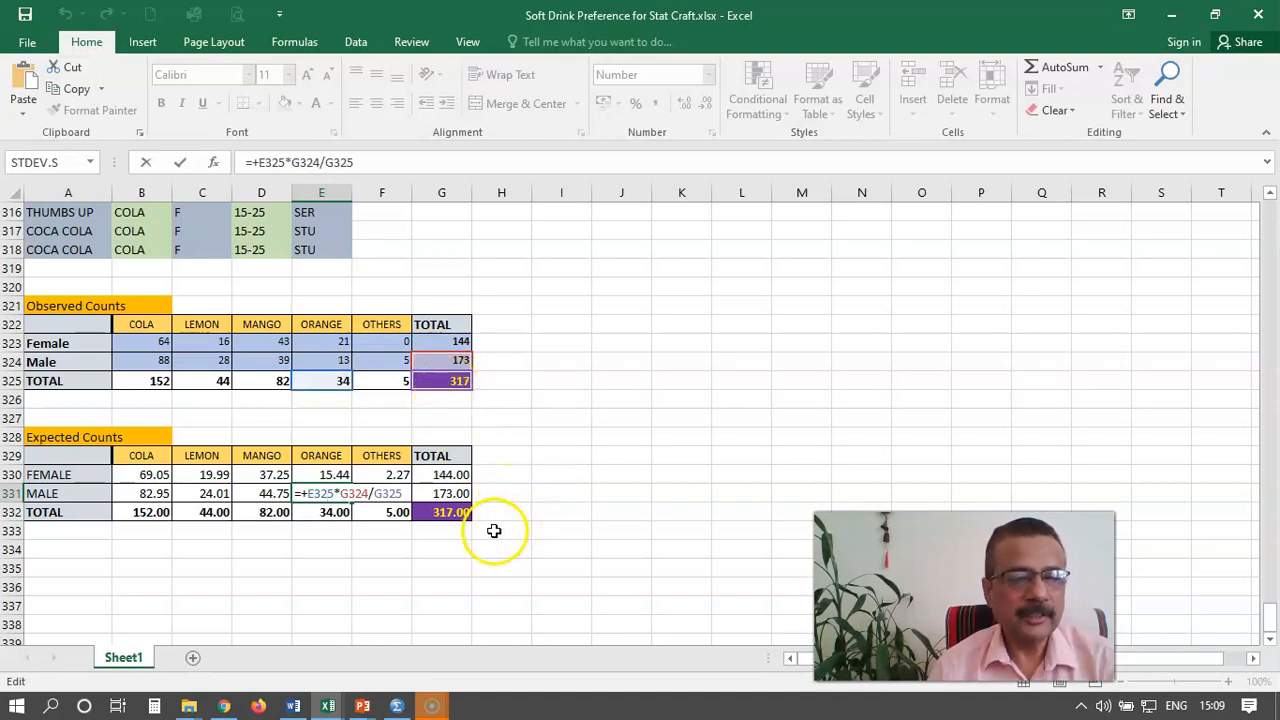
{"action": "key", "text": "Return"}
{"action": "left_click", "coordinate": [330, 494]}
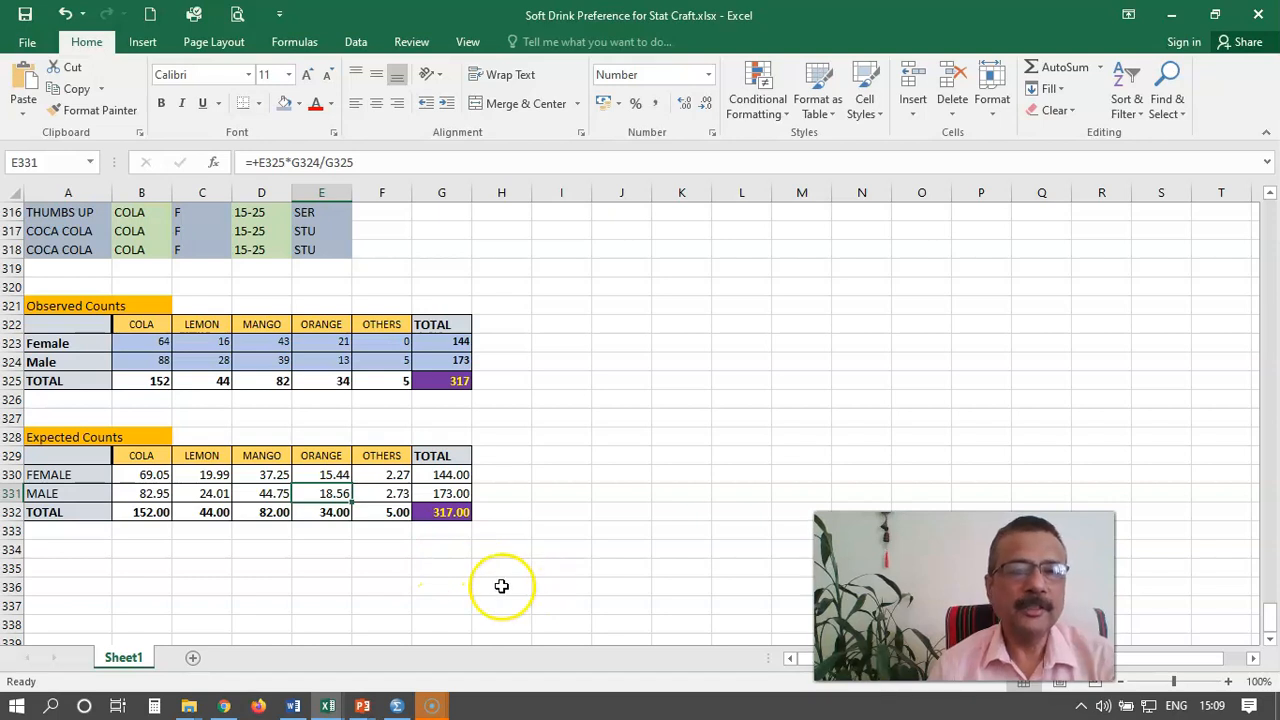
Step: Enter =CHISQ.TEST(B323:F324,B330:F331) in cell C334 to compare the observed counts with the expected counts
{"action": "left_click", "coordinate": [179, 556]}
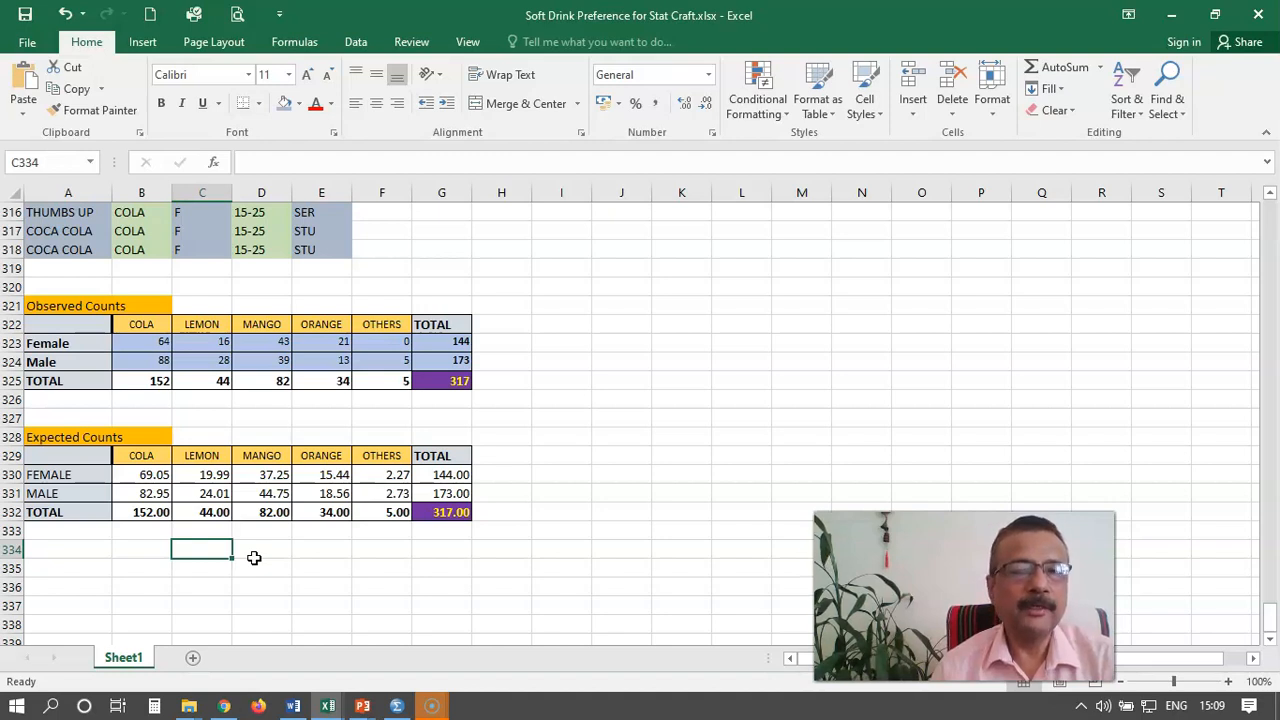
{"action": "left_click", "coordinate": [202, 560]}
{"action": "type", "text": "="}
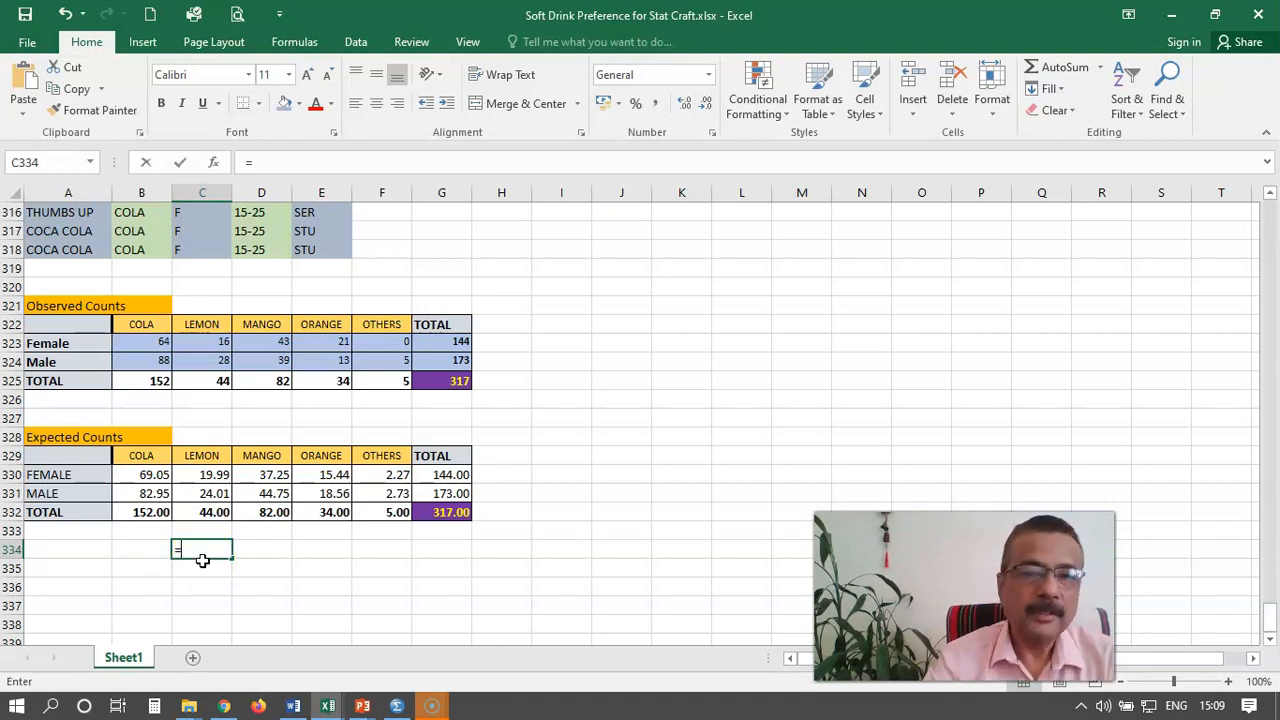
{"action": "left_click", "coordinate": [258, 163]}
{"action": "type", "text": "Chi"}
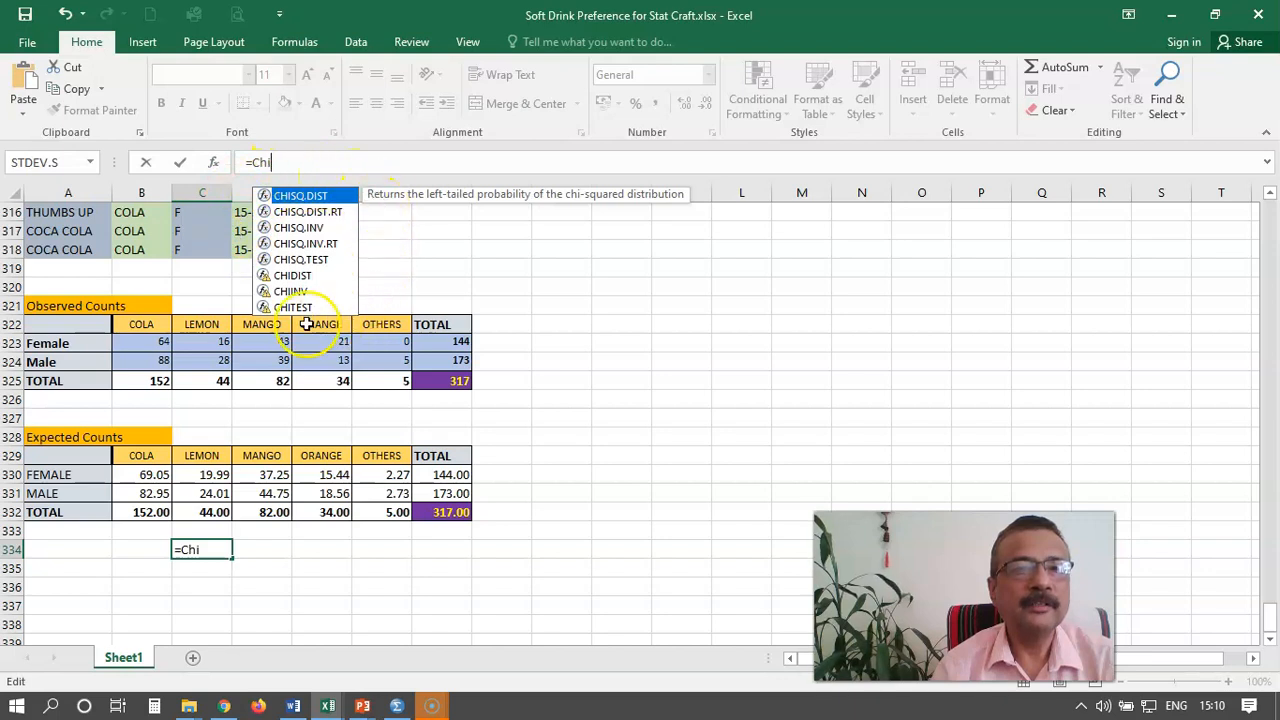
{"action": "double_click", "coordinate": [300, 259]}
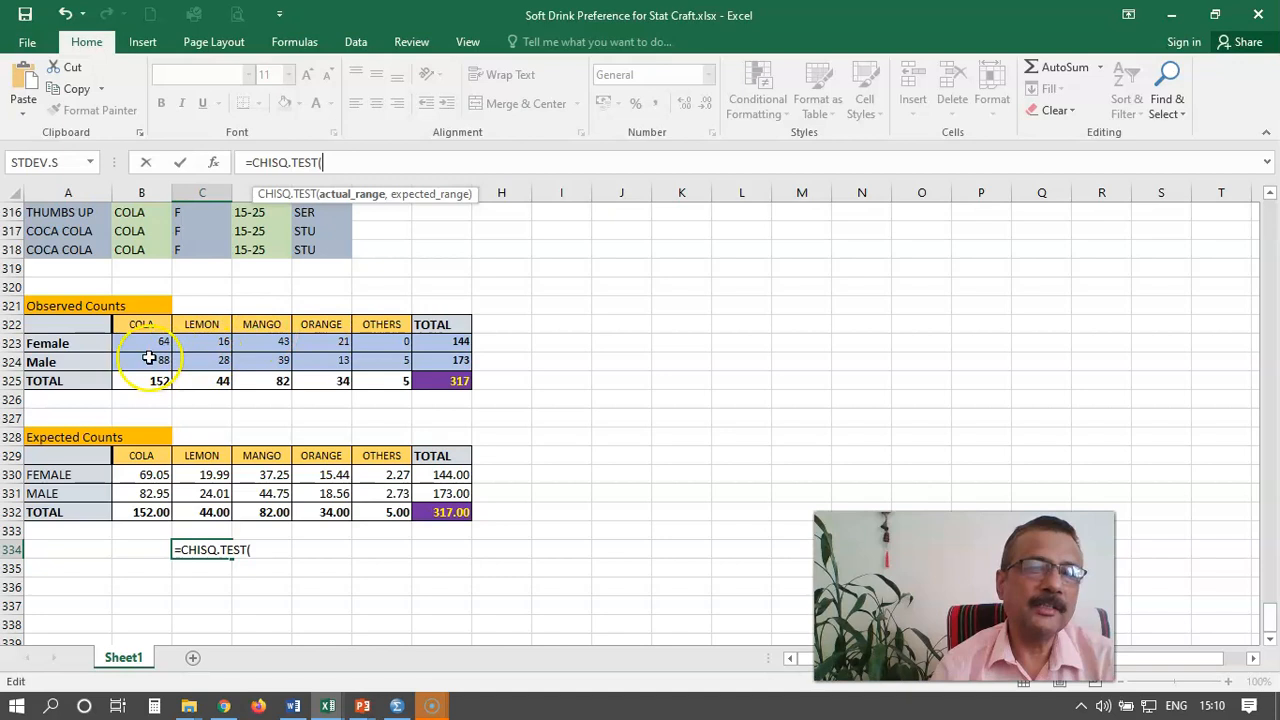
{"action": "left_click_drag", "start_coordinate": [133, 343], "coordinate": [381, 357]}
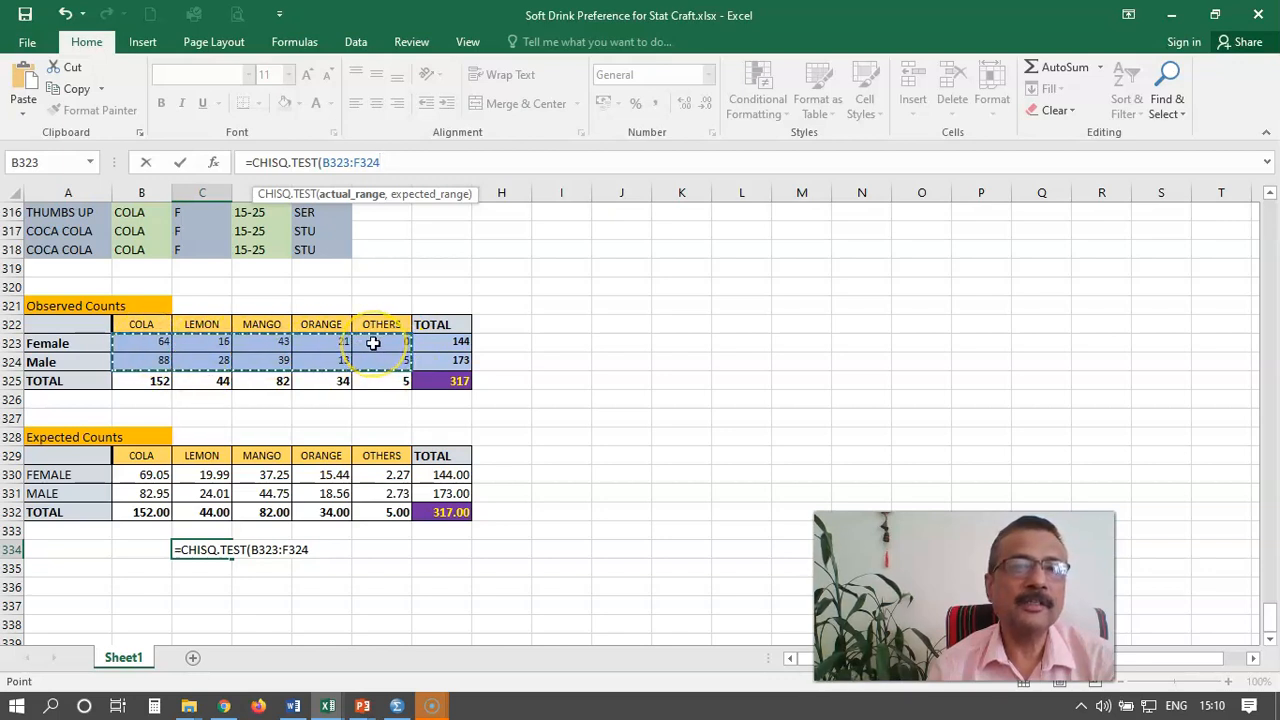
{"action": "type", "text": ","}
{"action": "left_click", "coordinate": [146, 476]}
{"action": "left_click_drag", "start_coordinate": [146, 476], "coordinate": [388, 491]}
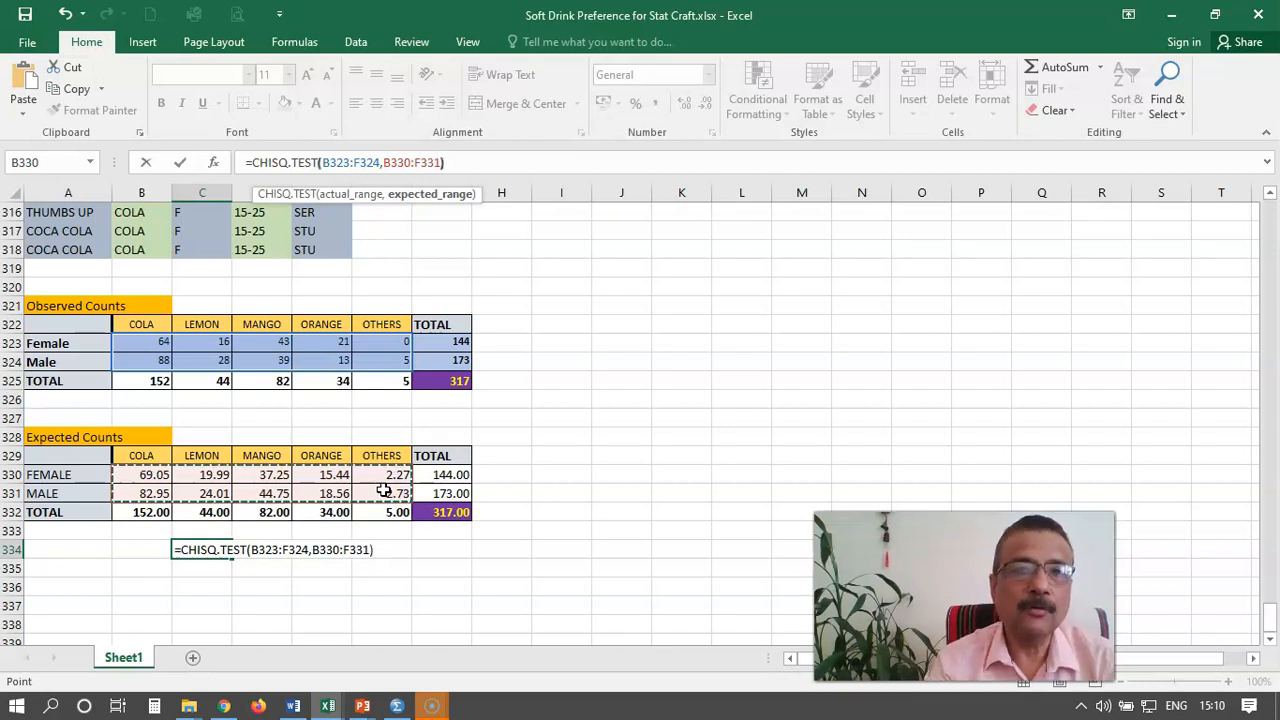
{"action": "type", "text": ")"}
{"action": "key", "text": "Return"}
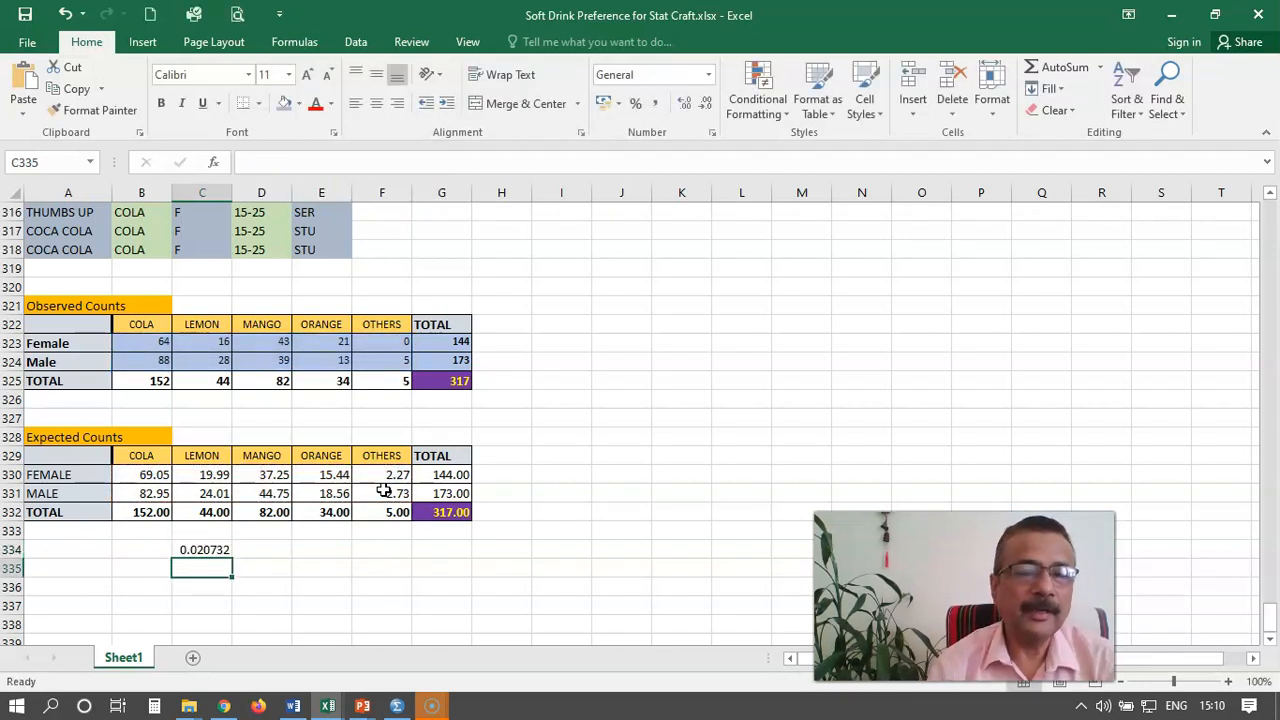
Step: Label the chi-square test result with an italic "p=" in cell B334
{"action": "left_click", "coordinate": [203, 551]}
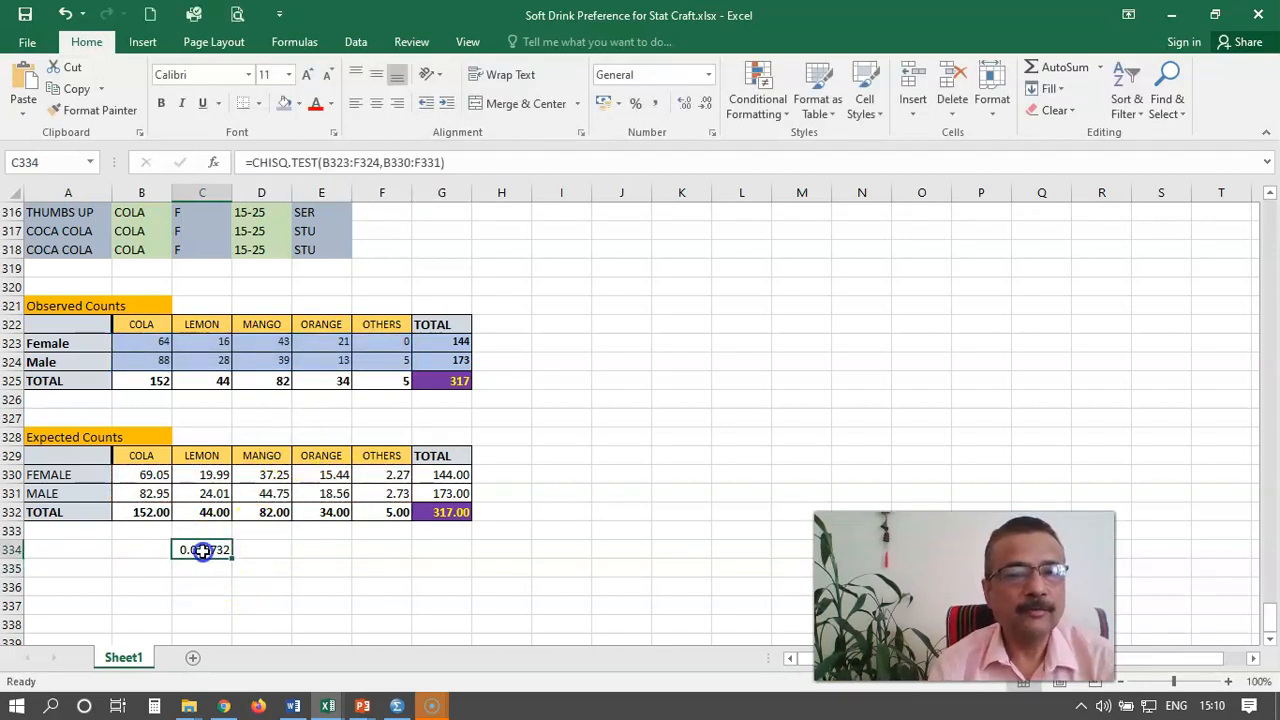
{"action": "left_click", "coordinate": [132, 552]}
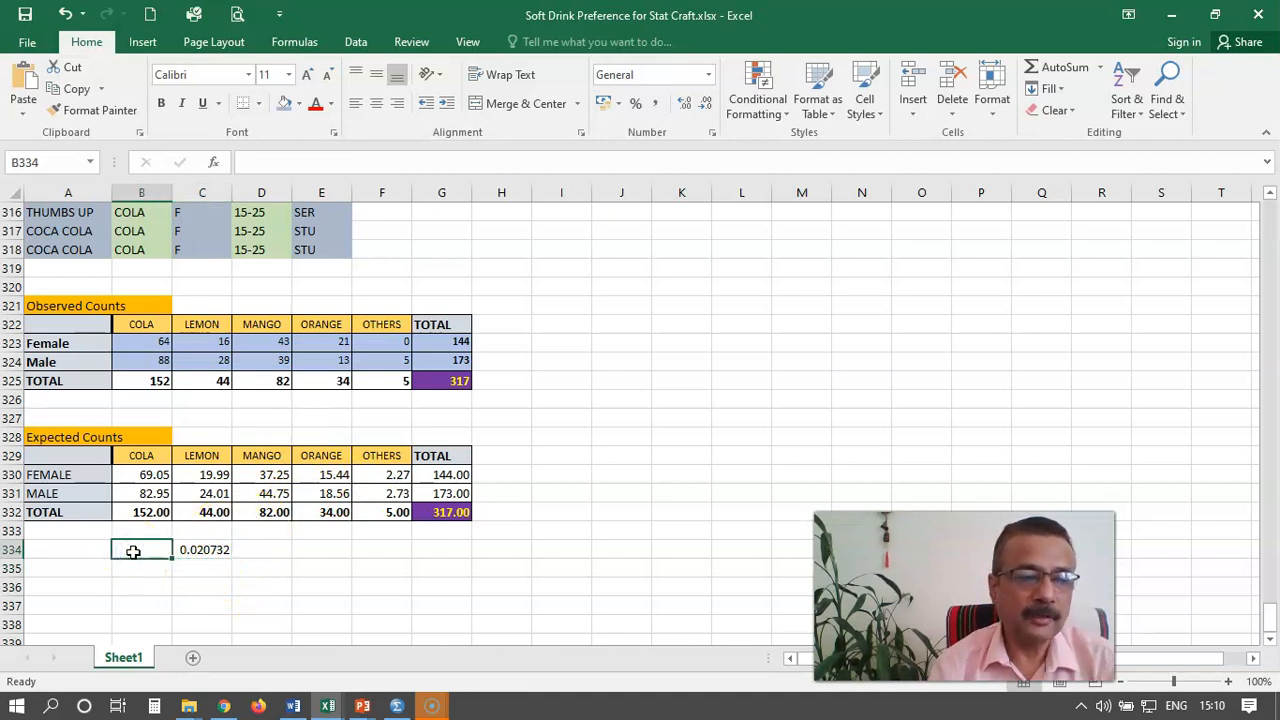
{"action": "type", "text": "ip"}
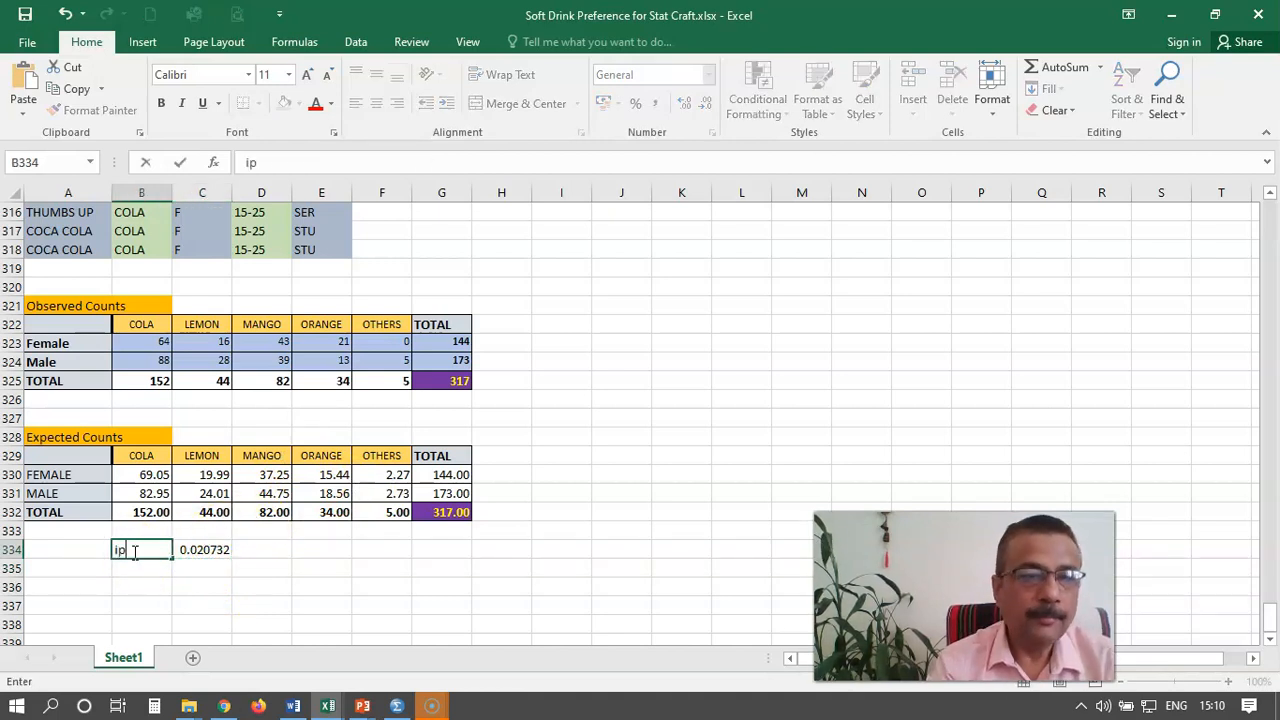
{"action": "key", "text": "BackSpace"}
{"action": "key", "text": "BackSpace"}
{"action": "key", "text": "ctrl+i"}
{"action": "type", "text": "p="}
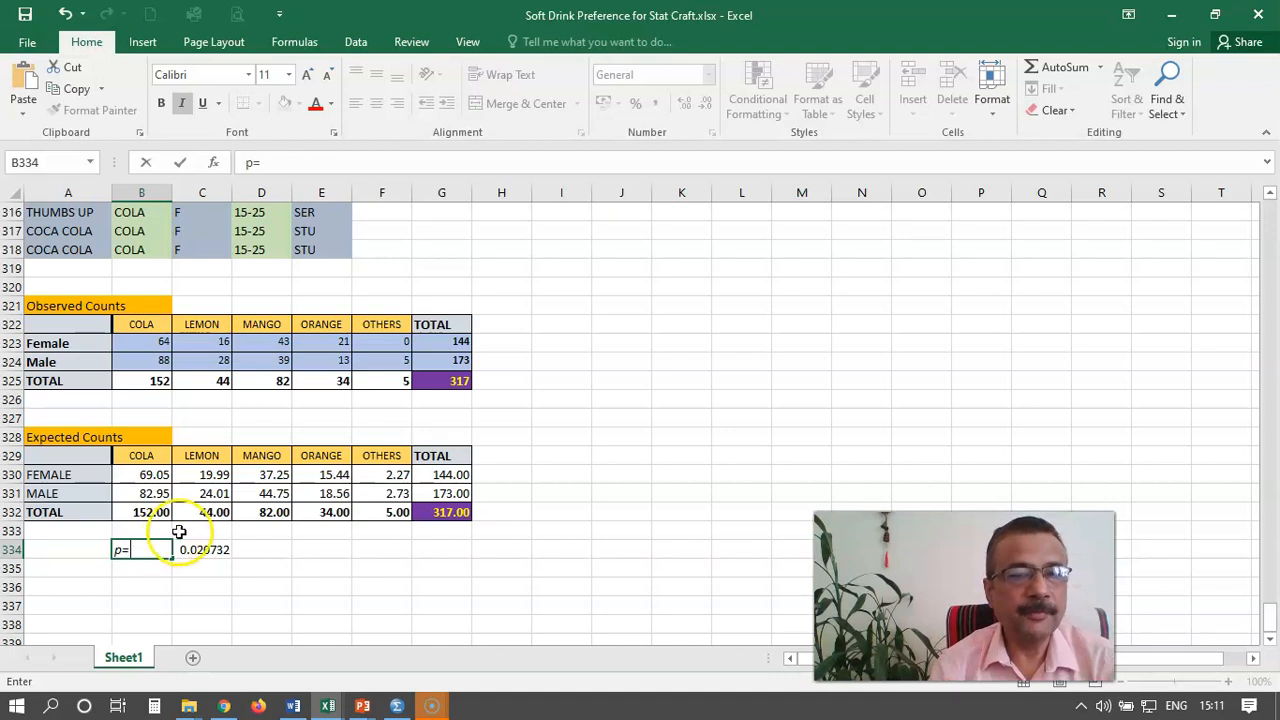
{"action": "left_click", "coordinate": [185, 550]}
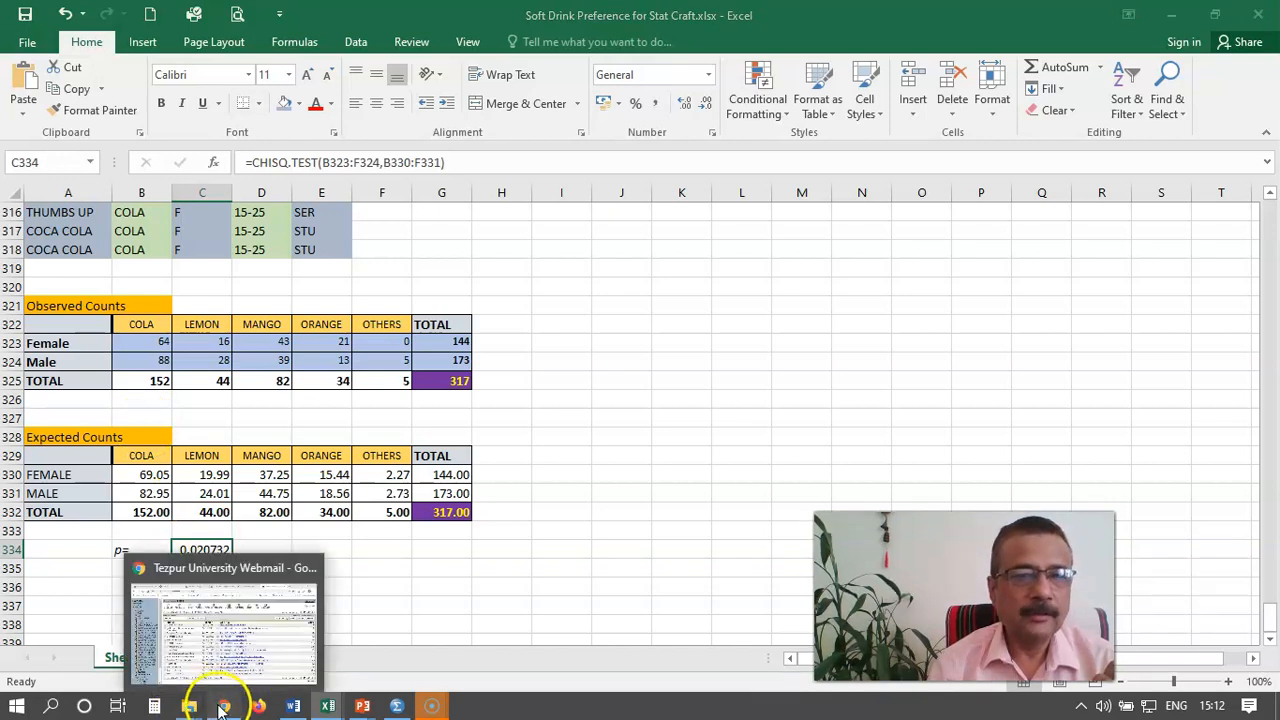
Step: Switch to Statcraft in Chrome, list the stored tables and open the soft drink survey table
{"action": "left_click", "coordinate": [222, 706]}
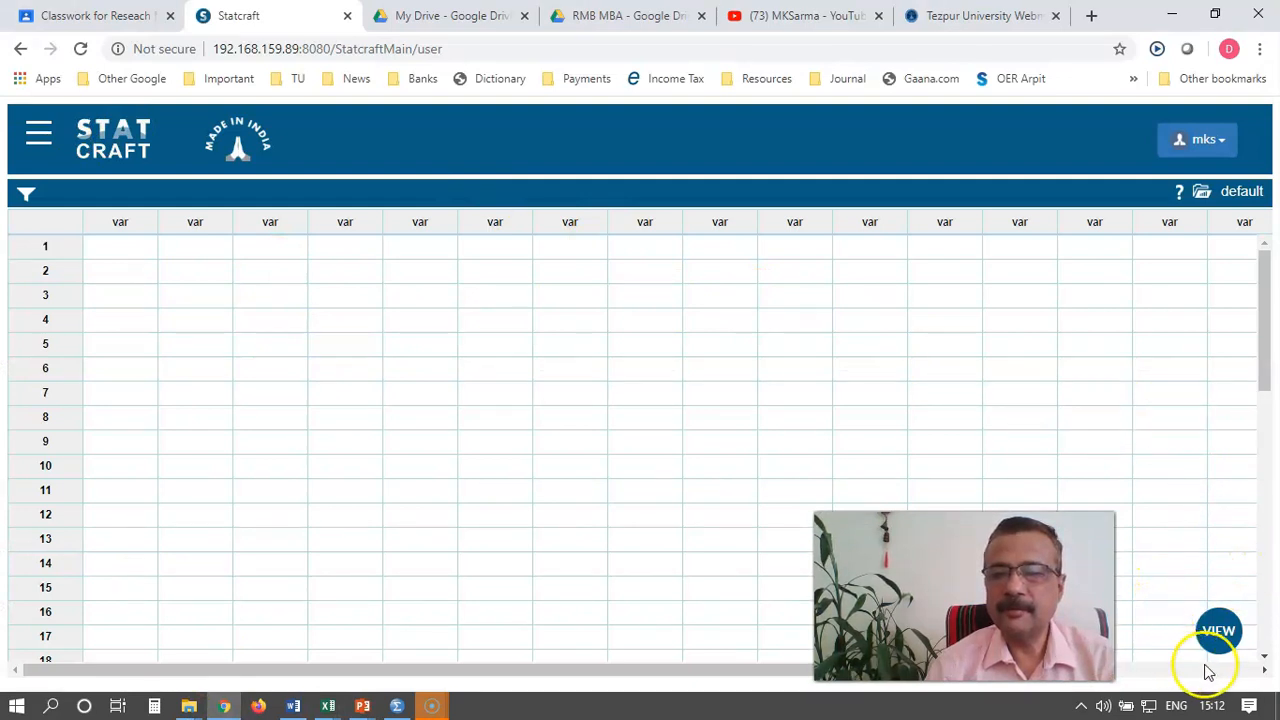
{"action": "left_click", "coordinate": [1224, 638]}
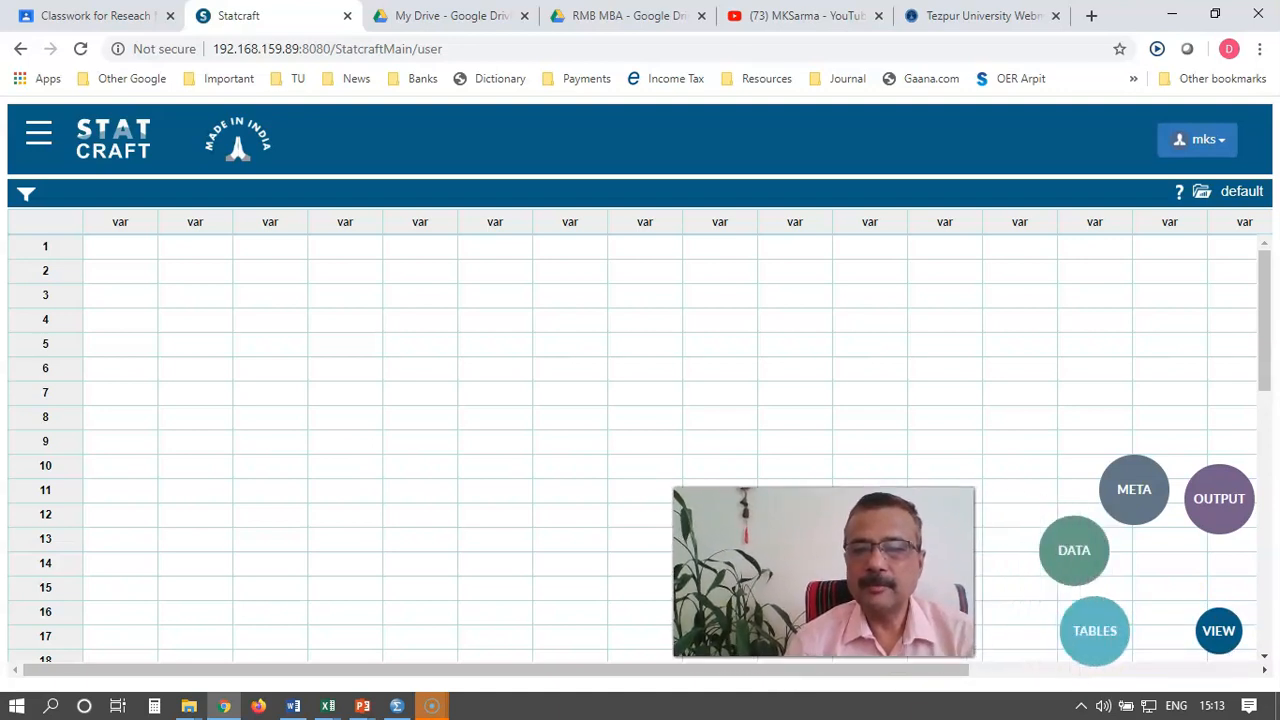
{"action": "left_click", "coordinate": [1100, 636]}
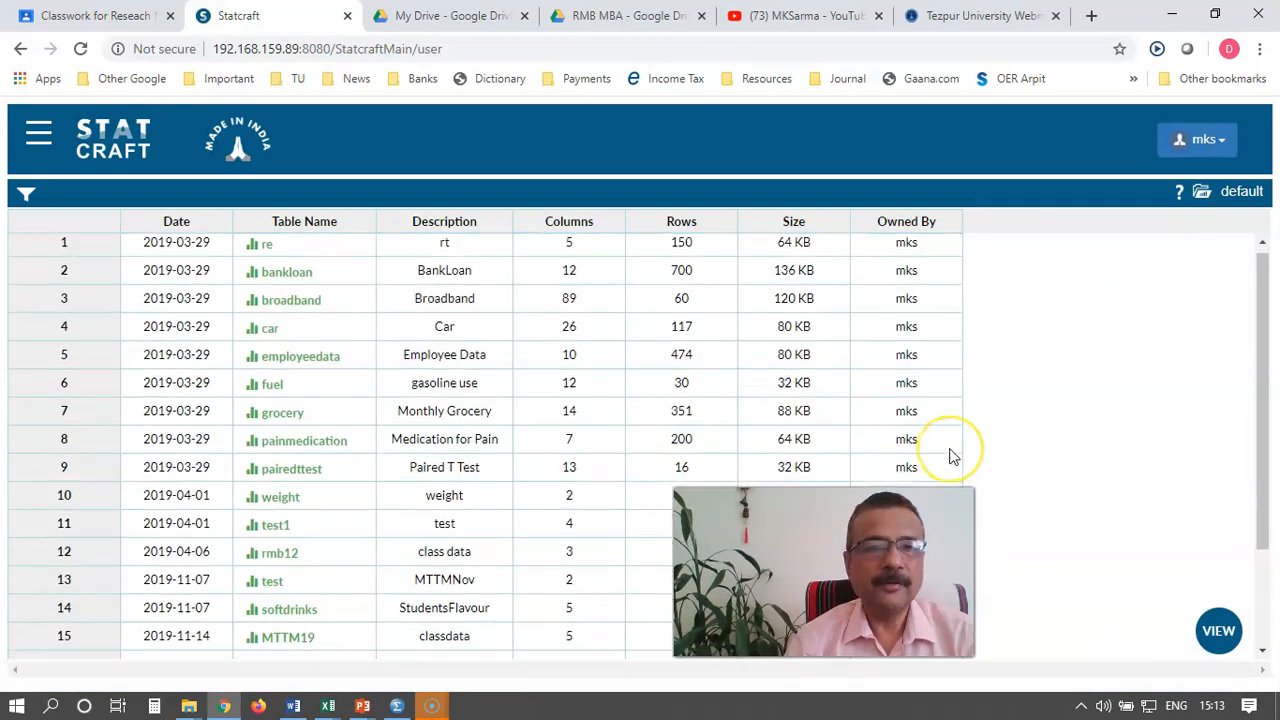
{"action": "scroll", "coordinate": [952, 456], "scroll_direction": "down", "scroll_amount": 2}
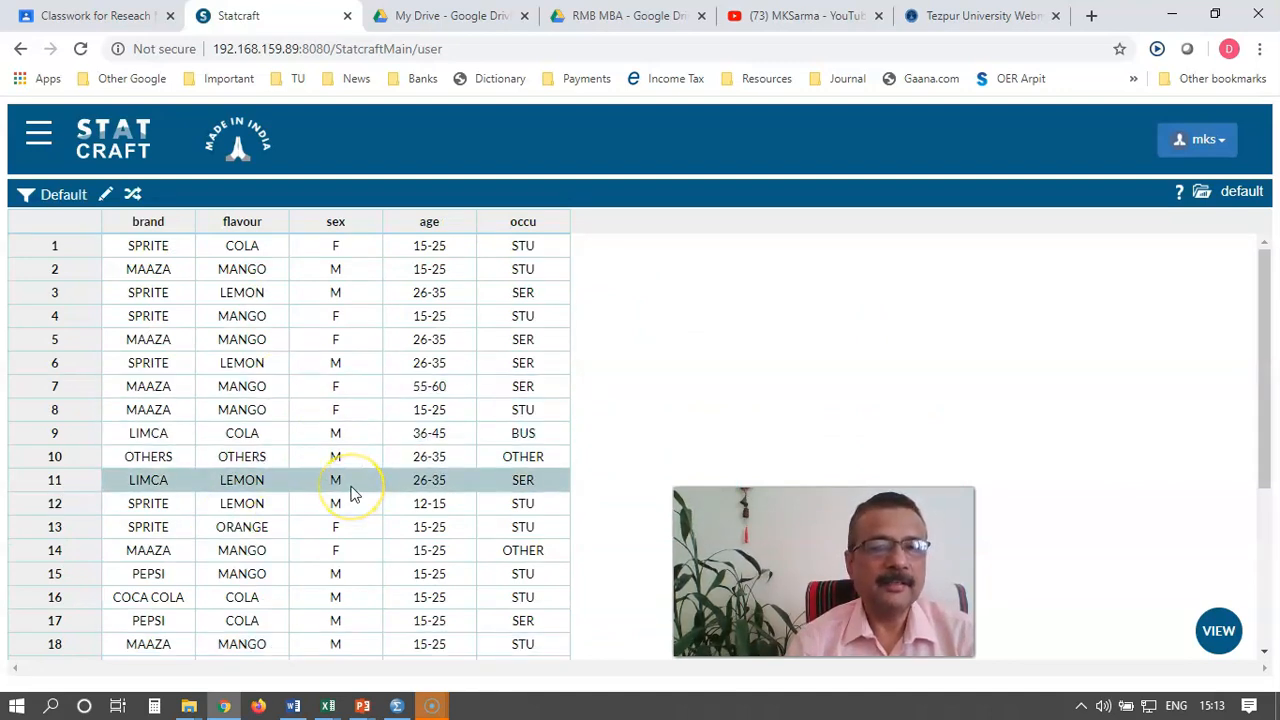
Step: Look through the soft drink records in the opened table and return to the first row
{"action": "left_click_drag", "start_coordinate": [1263, 371], "coordinate": [1267, 591]}
{"action": "left_click_drag", "start_coordinate": [1267, 487], "coordinate": [1274, 597]}
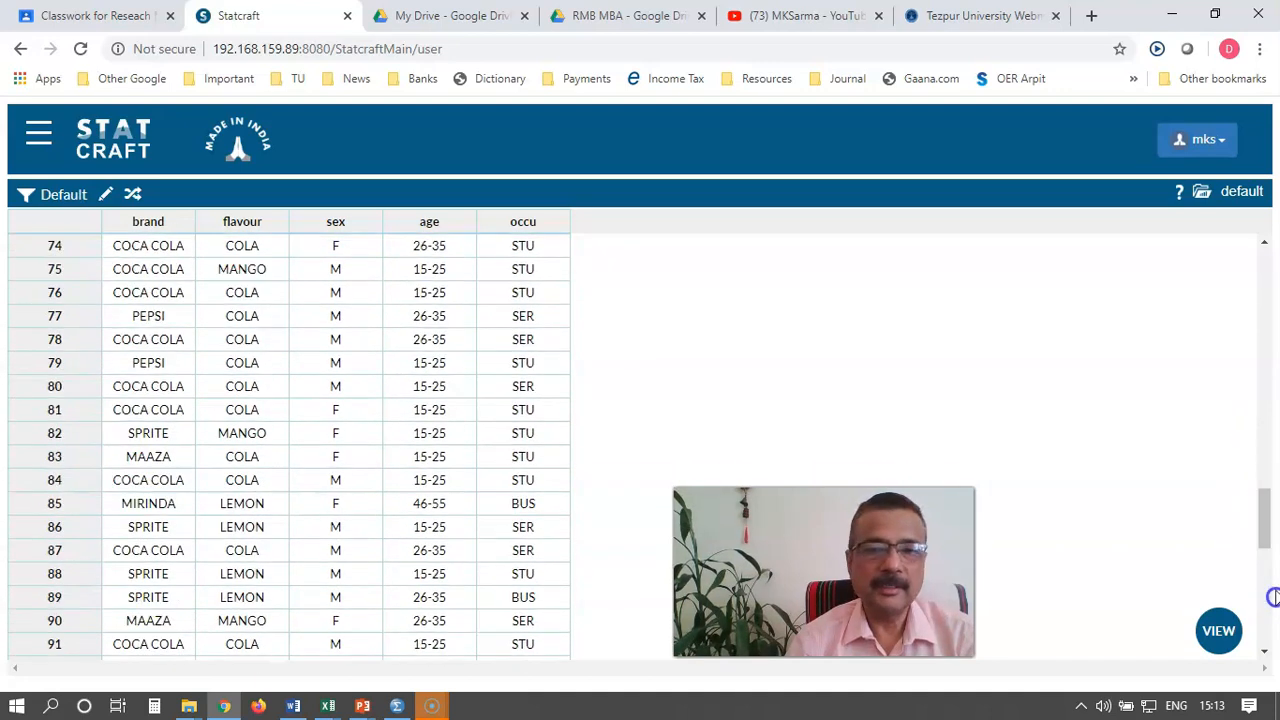
{"action": "left_click_drag", "start_coordinate": [1269, 523], "coordinate": [1255, 250]}
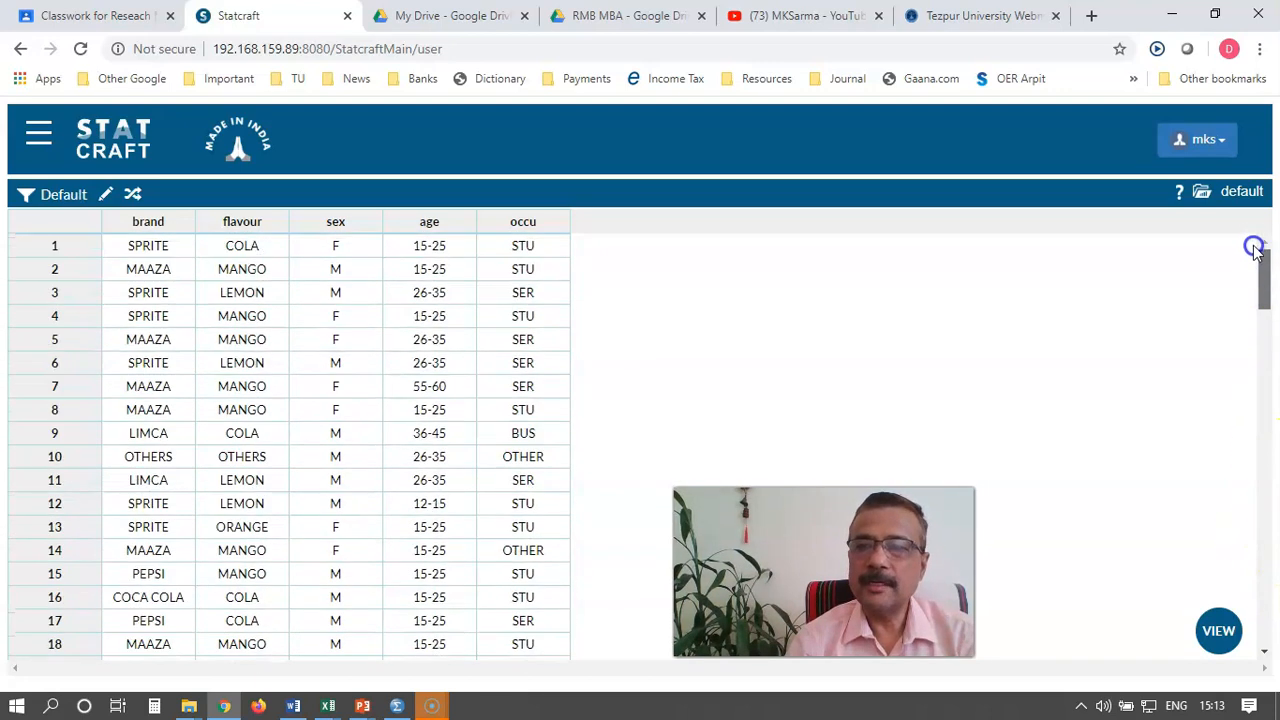
{"action": "left_click", "coordinate": [40, 140]}
{"action": "left_click", "coordinate": [40, 140]}
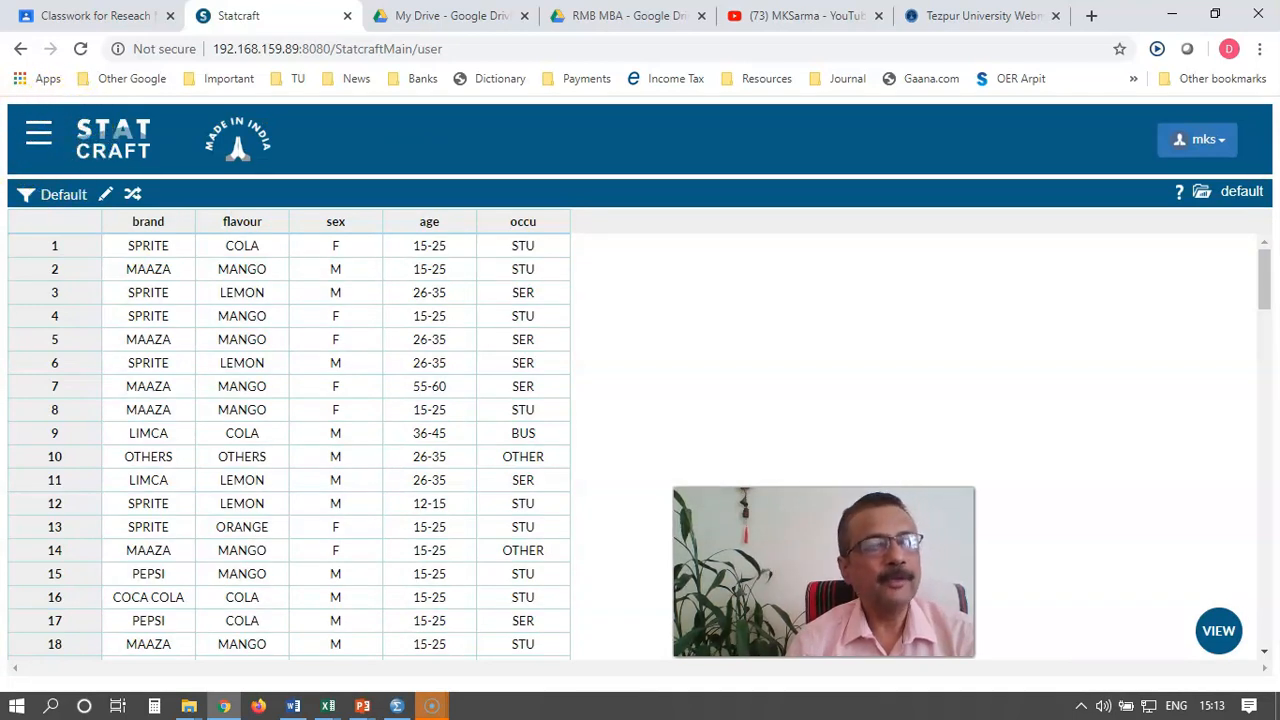
Step: Open the Crosstab analysis from the group comparison tools for the soft drink survey table
{"action": "left_click", "coordinate": [38, 142]}
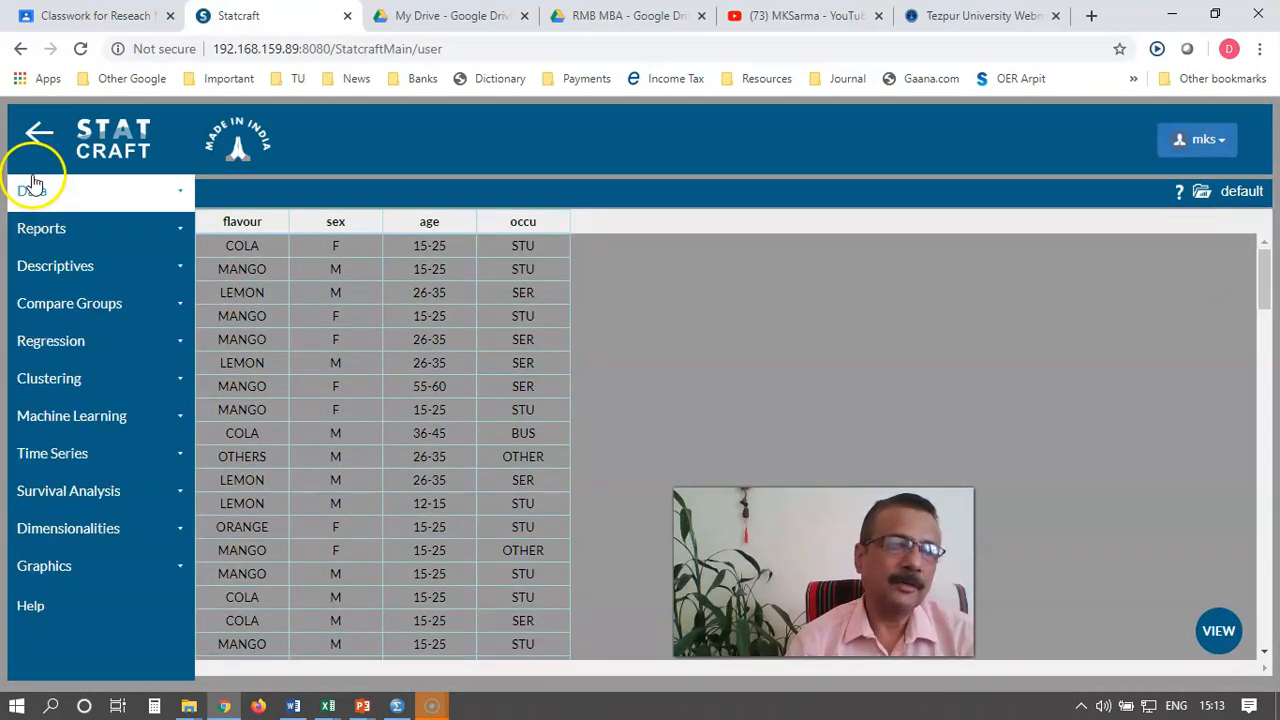
{"action": "left_click", "coordinate": [63, 309]}
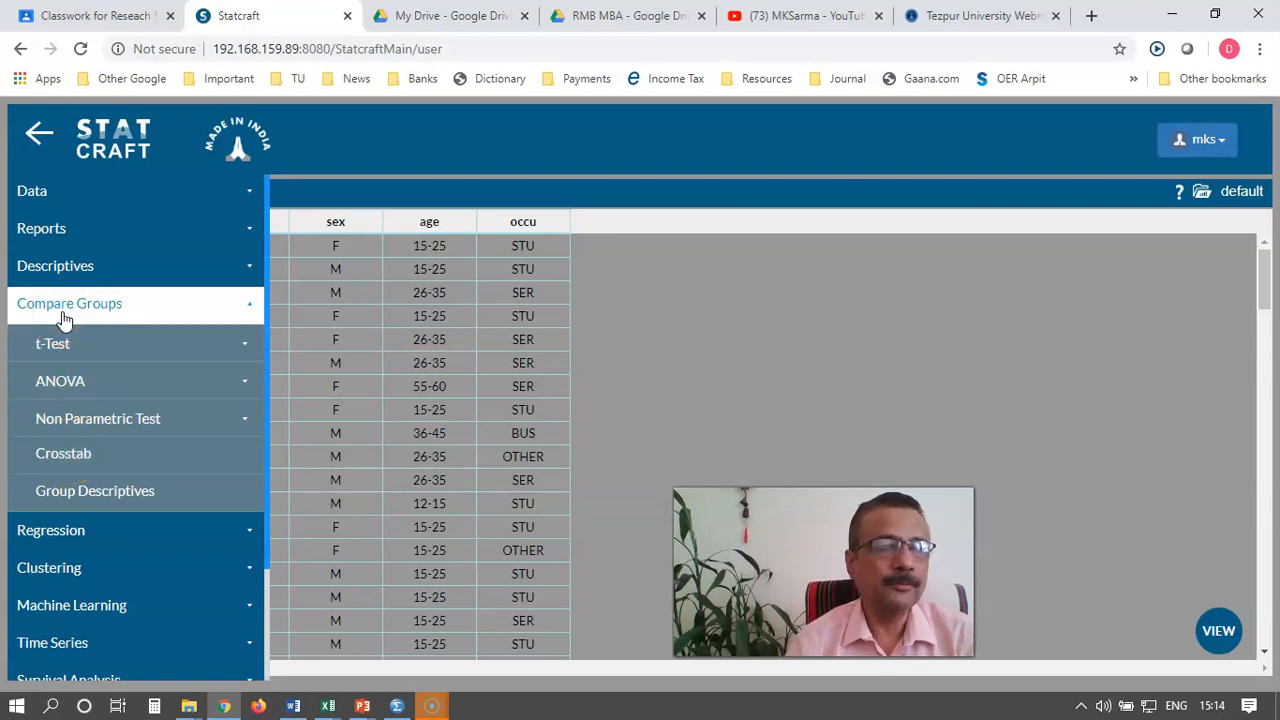
{"action": "left_click", "coordinate": [57, 451]}
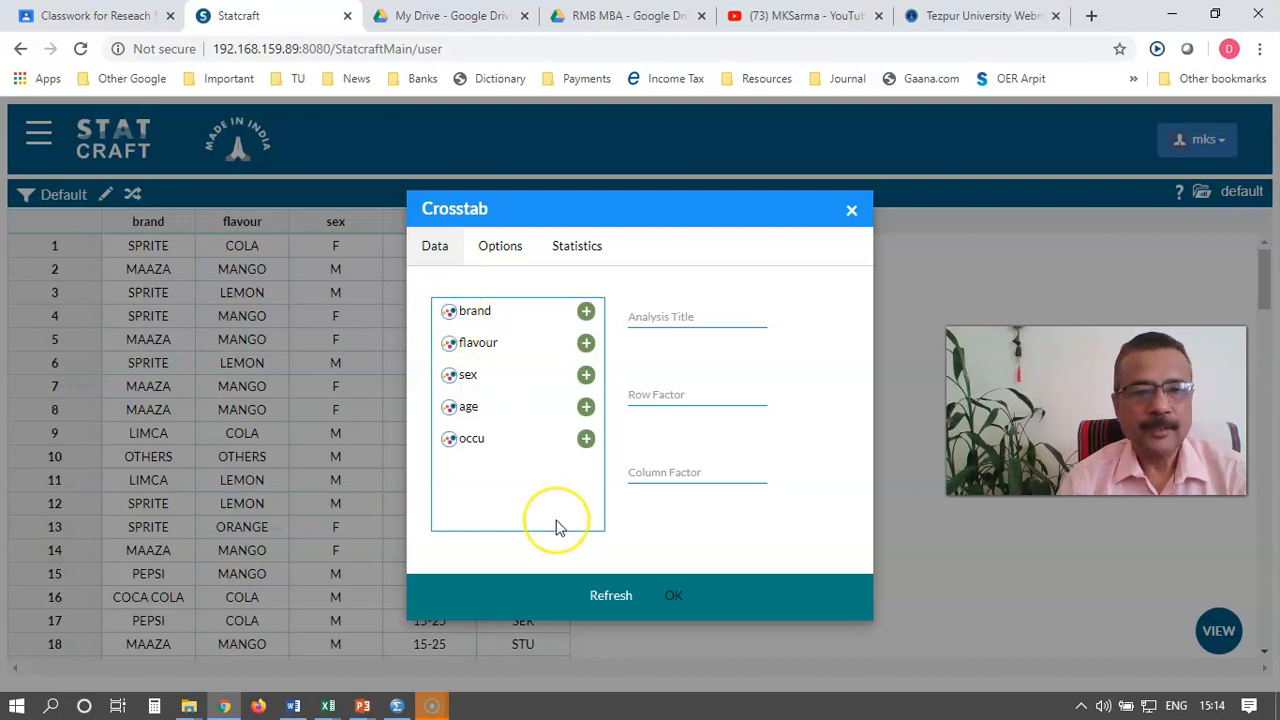
{"action": "key", "text": "ctrl+0"}
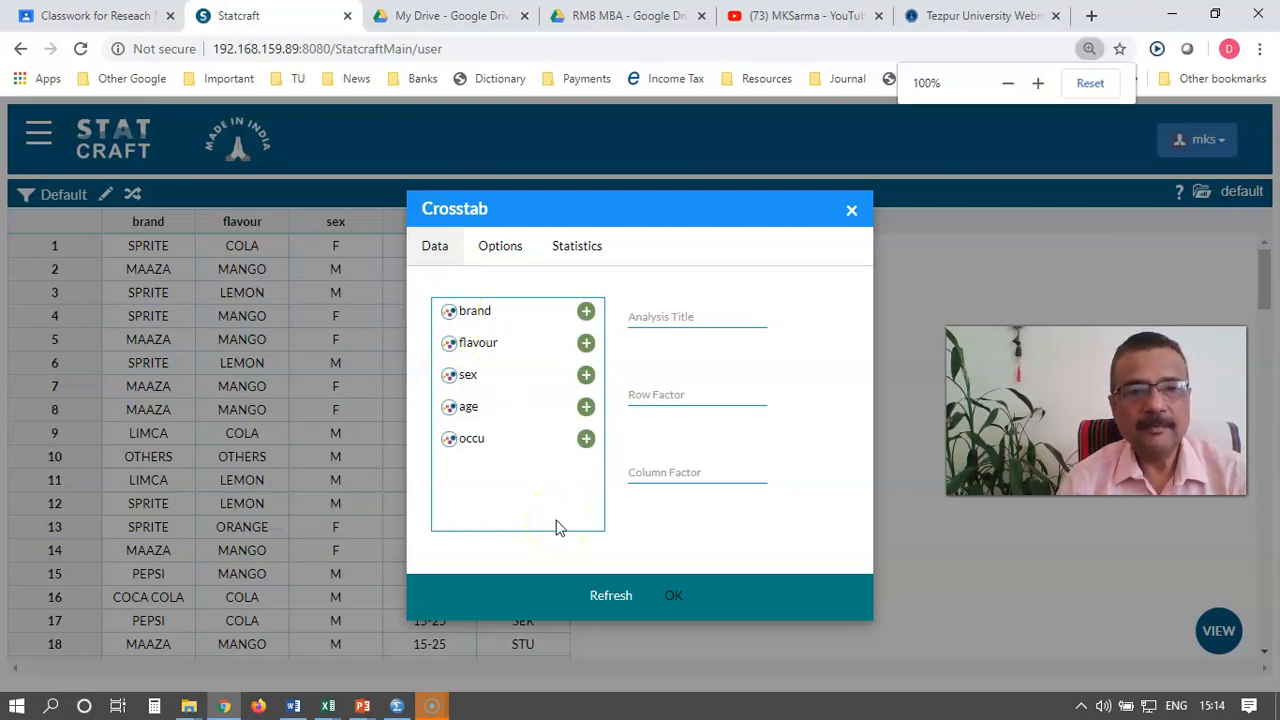
{"action": "key", "text": "ctrl+plus"}
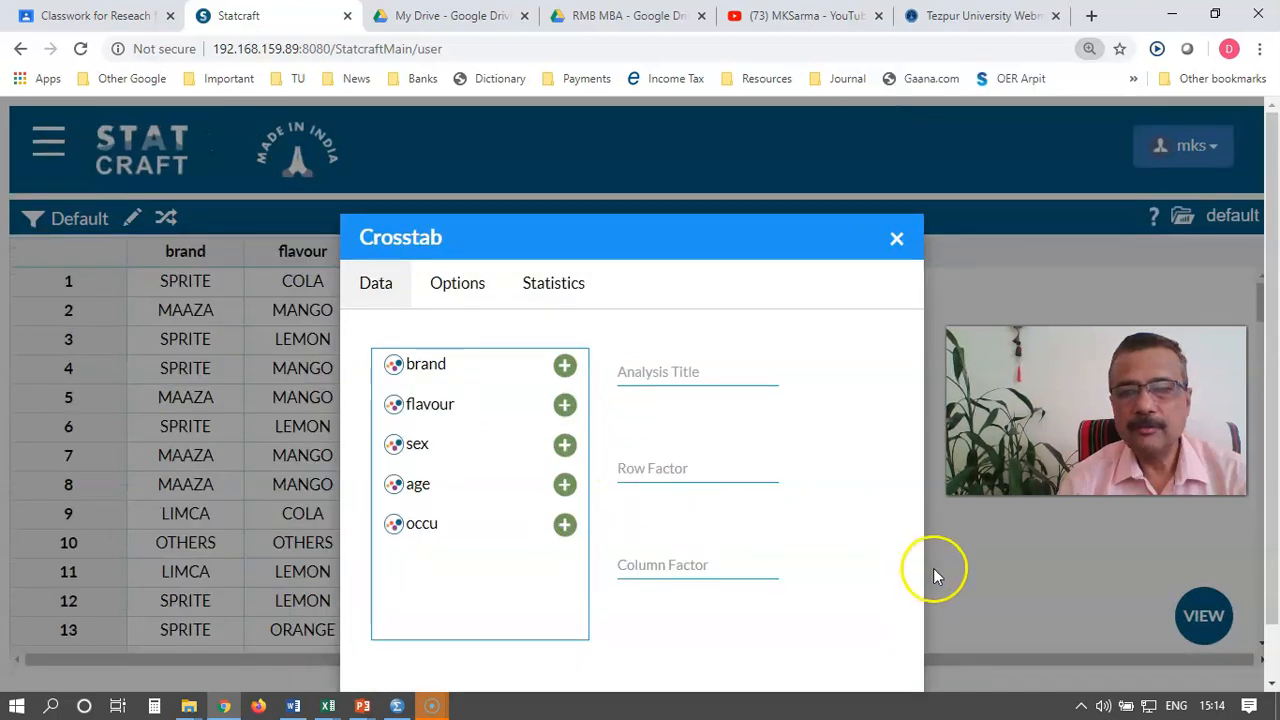
{"action": "left_click", "coordinate": [1270, 485]}
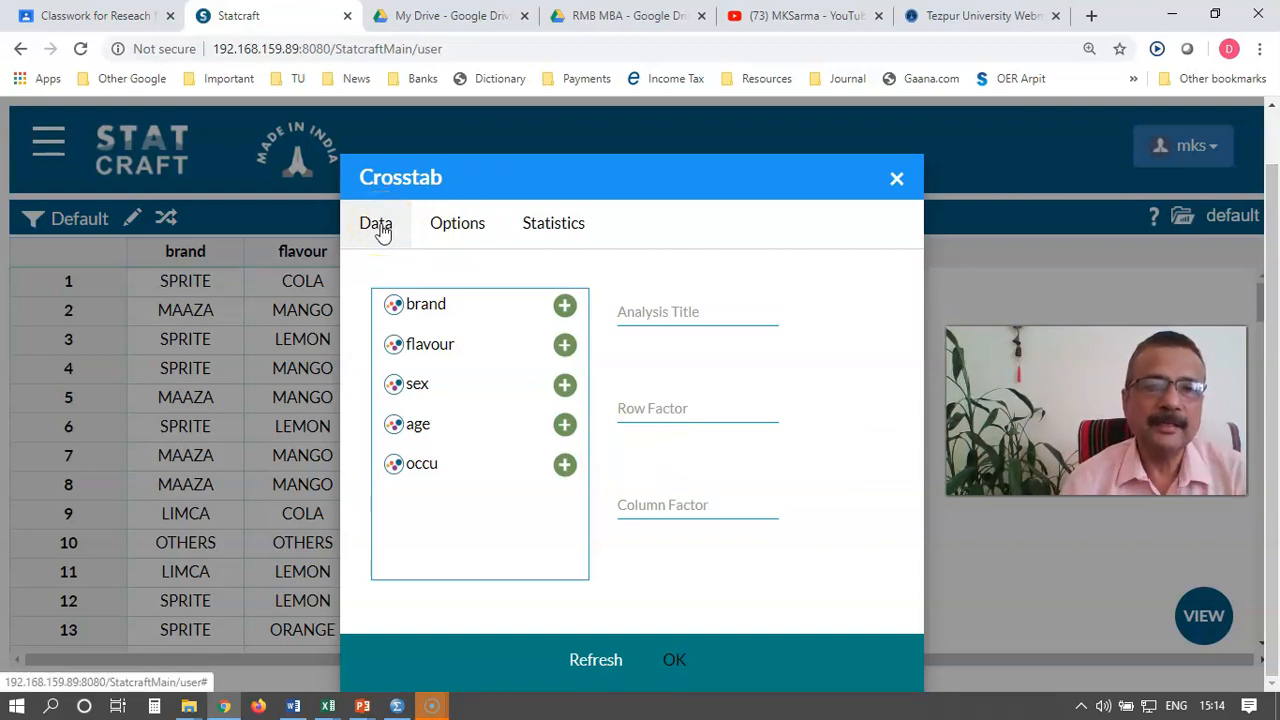
Step: Look over the Crosstab's available cell options and test statistics, and return to its variable selection
{"action": "left_click", "coordinate": [455, 228]}
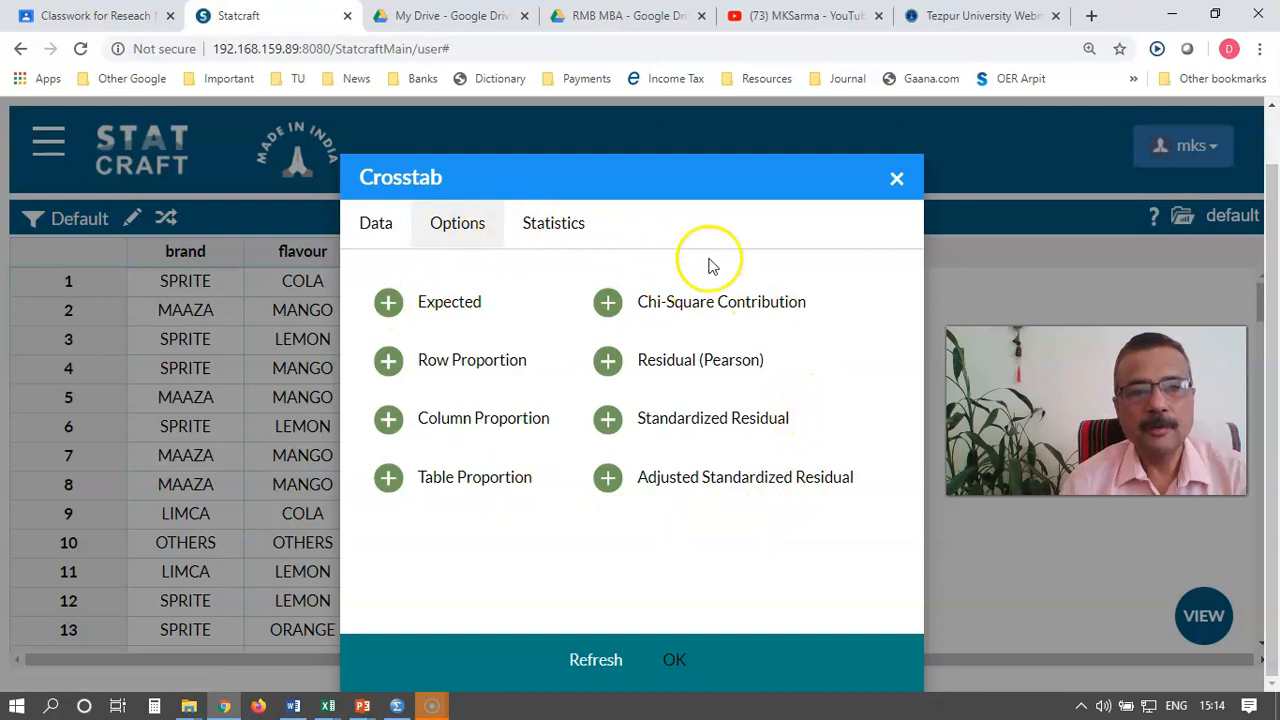
{"action": "left_click", "coordinate": [557, 230]}
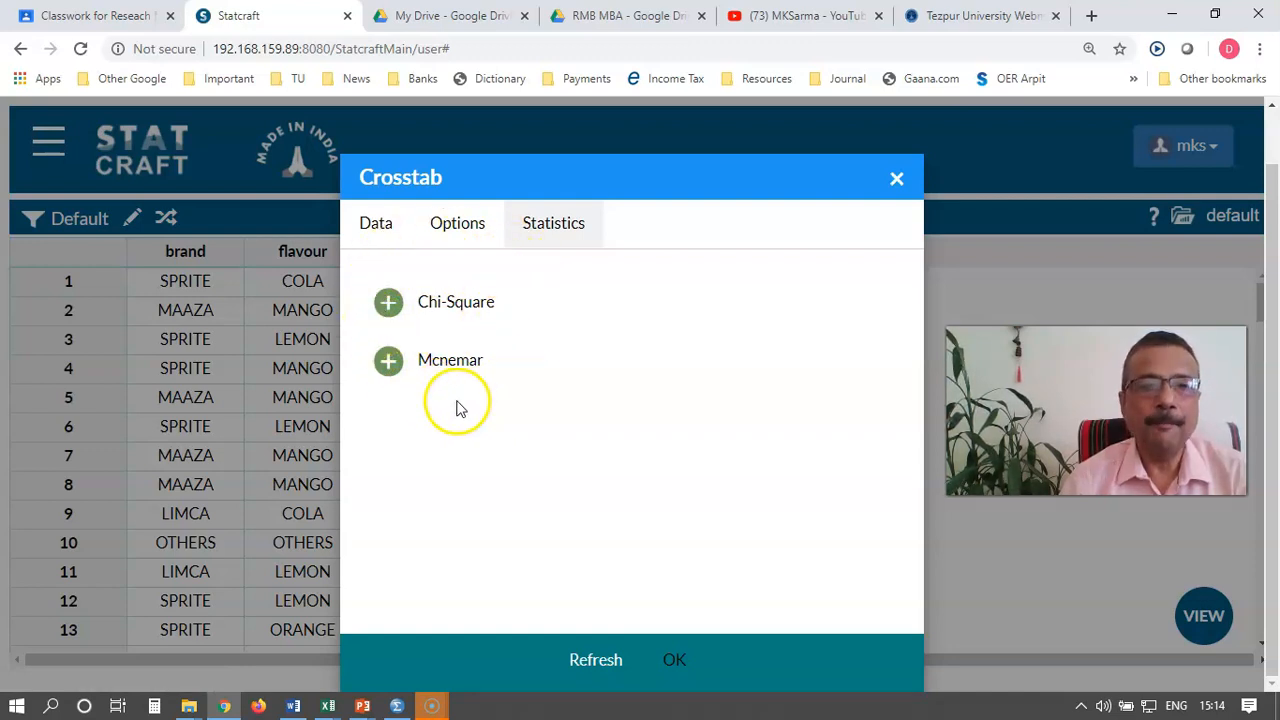
{"action": "left_click", "coordinate": [377, 232]}
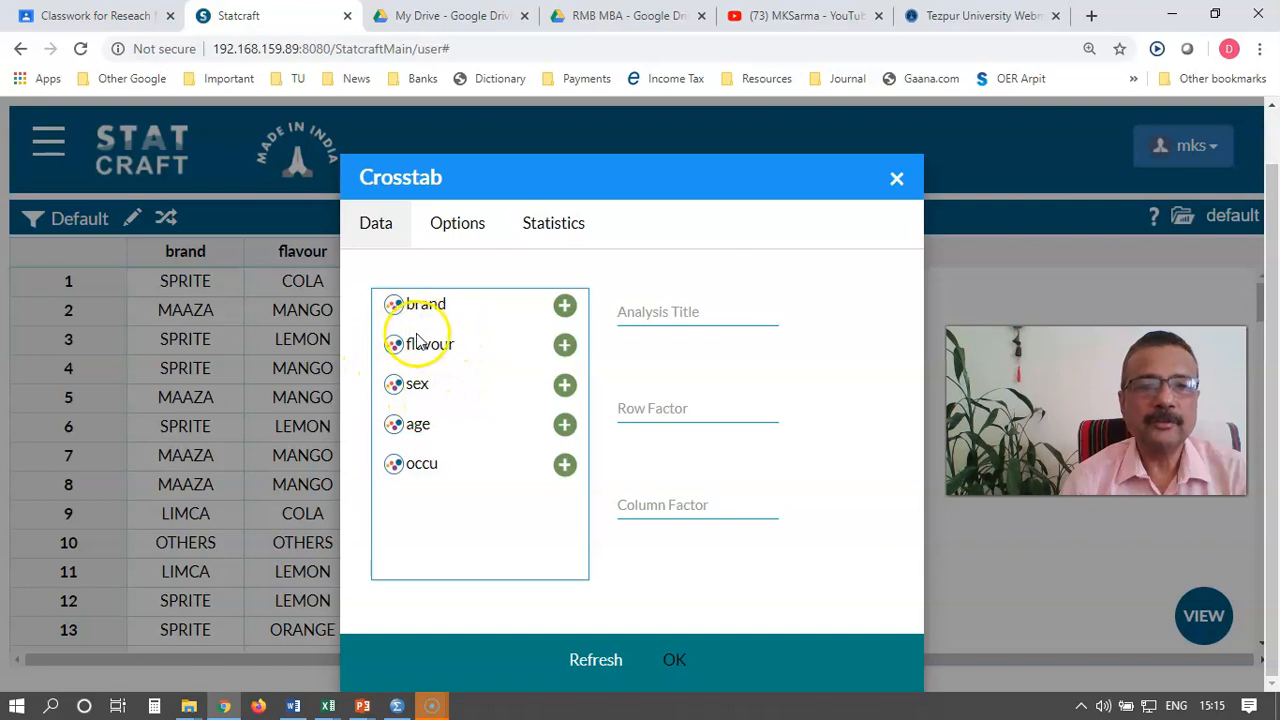
Step: Title the analysis "Chi square" and assign sex as the row factor and flavour as the column factor
{"action": "left_click", "coordinate": [626, 314]}
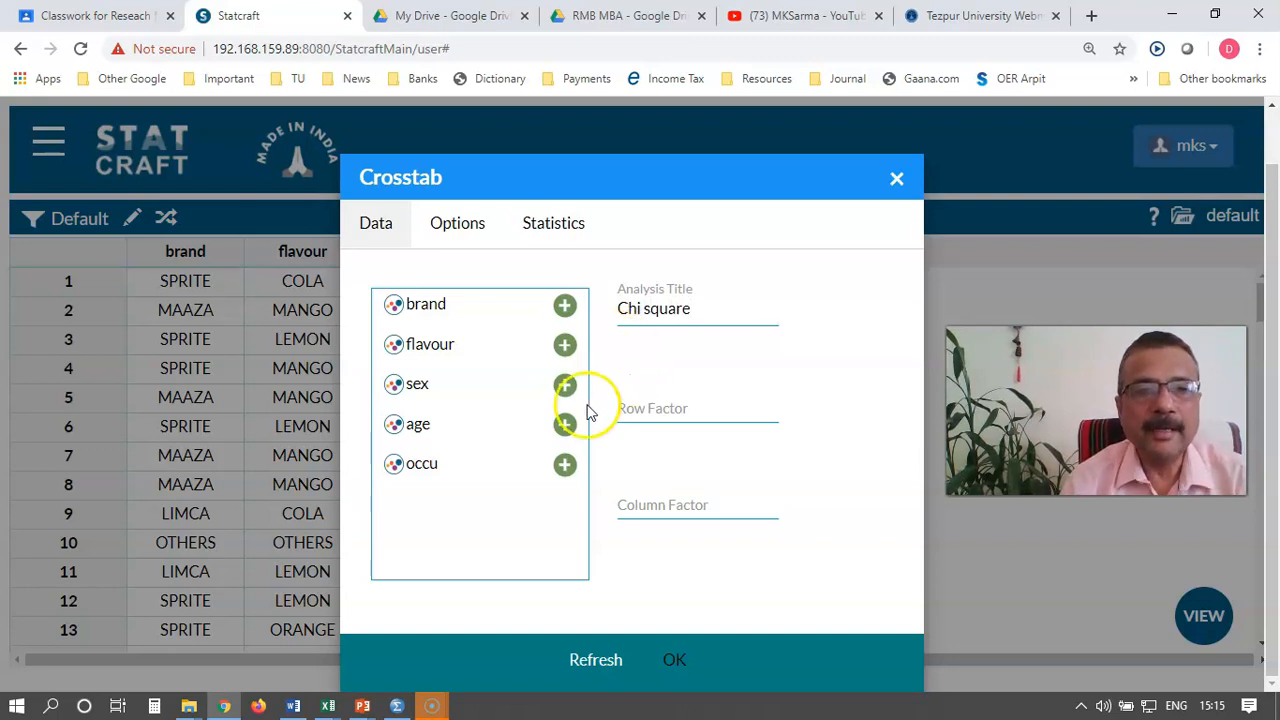
{"action": "left_click", "coordinate": [631, 420]}
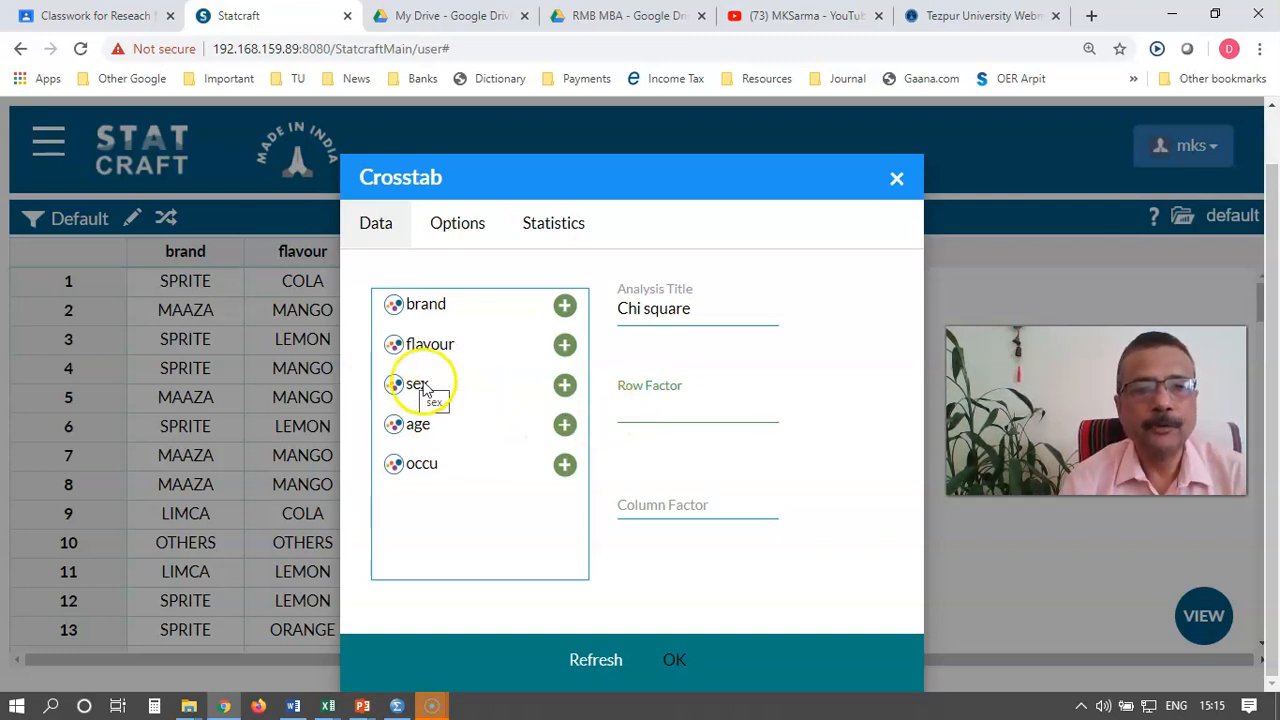
{"action": "left_click", "coordinate": [562, 389]}
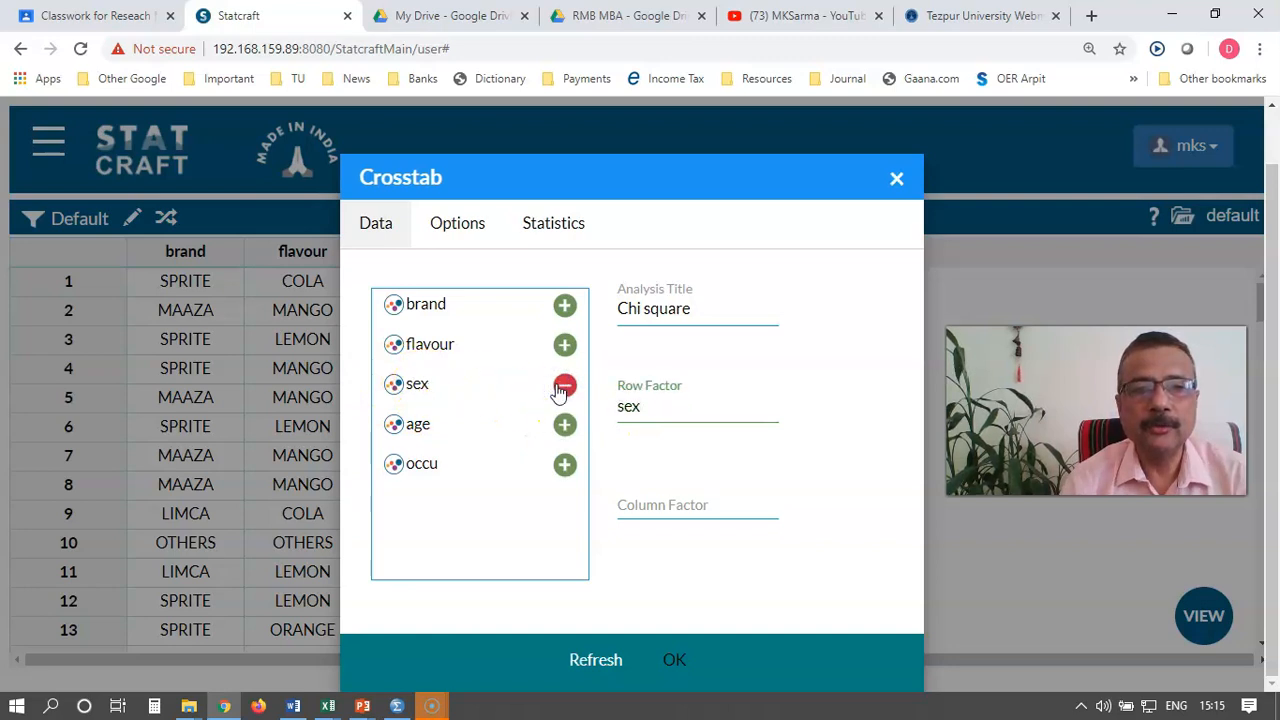
{"action": "left_click", "coordinate": [656, 498]}
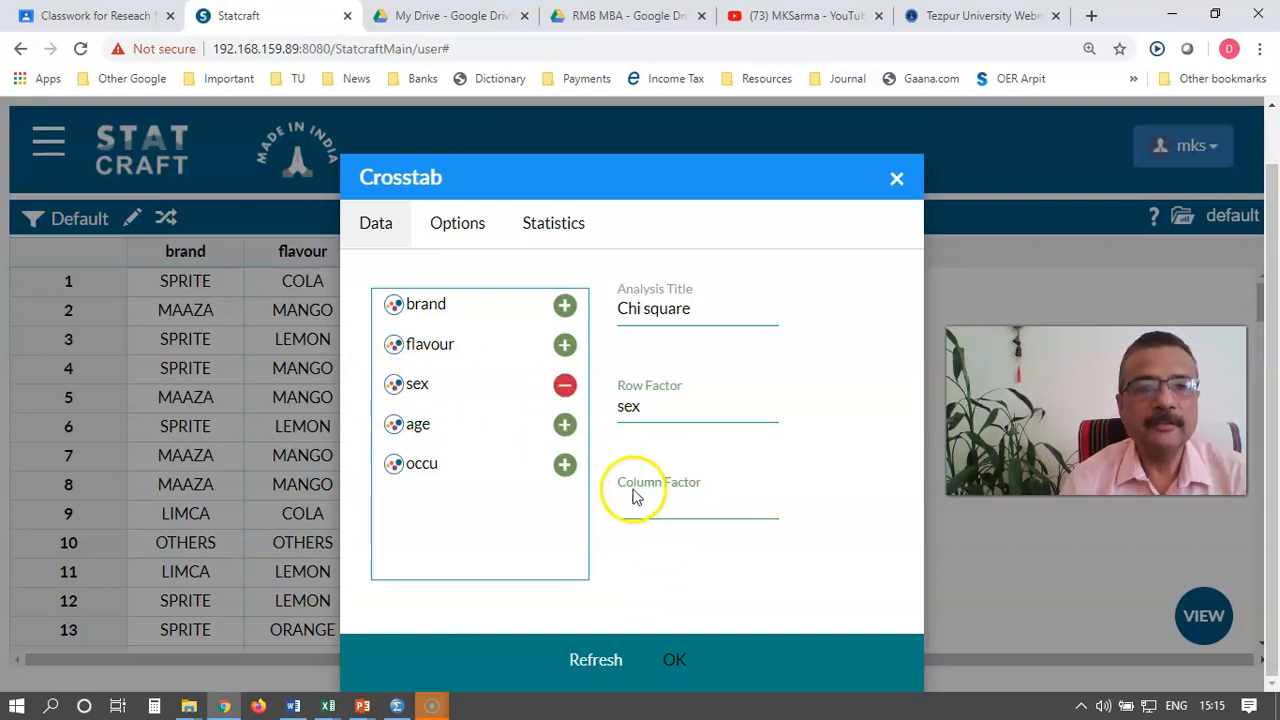
{"action": "left_click", "coordinate": [564, 345]}
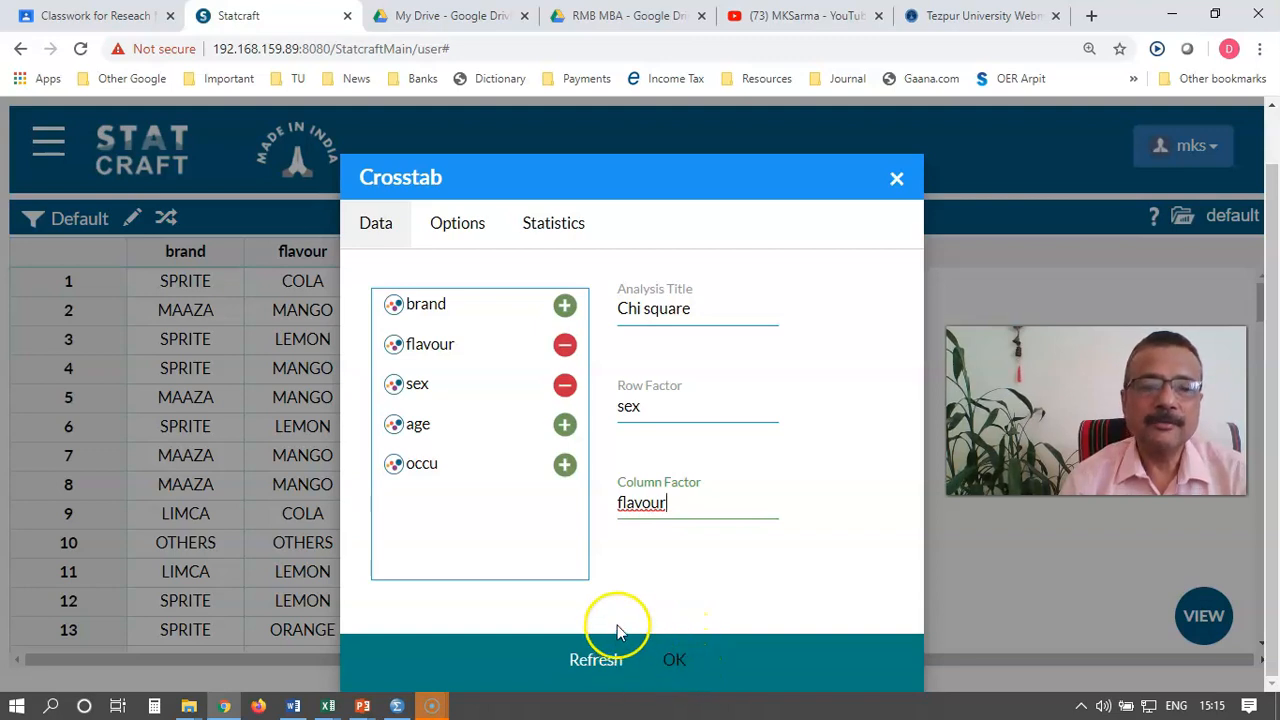
Step: Include the Expected counts and the Chi-Square statistic, check the chosen factors and run the crosstab
{"action": "left_click", "coordinate": [470, 232]}
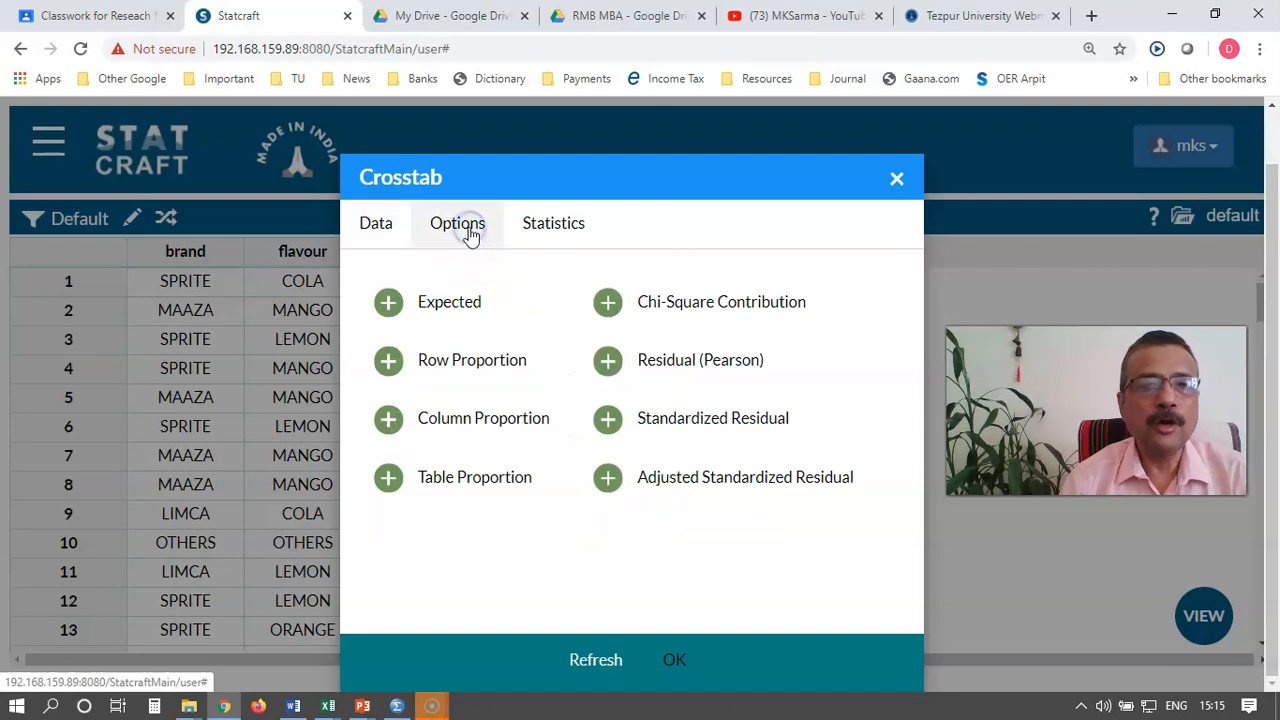
{"action": "left_click", "coordinate": [392, 314]}
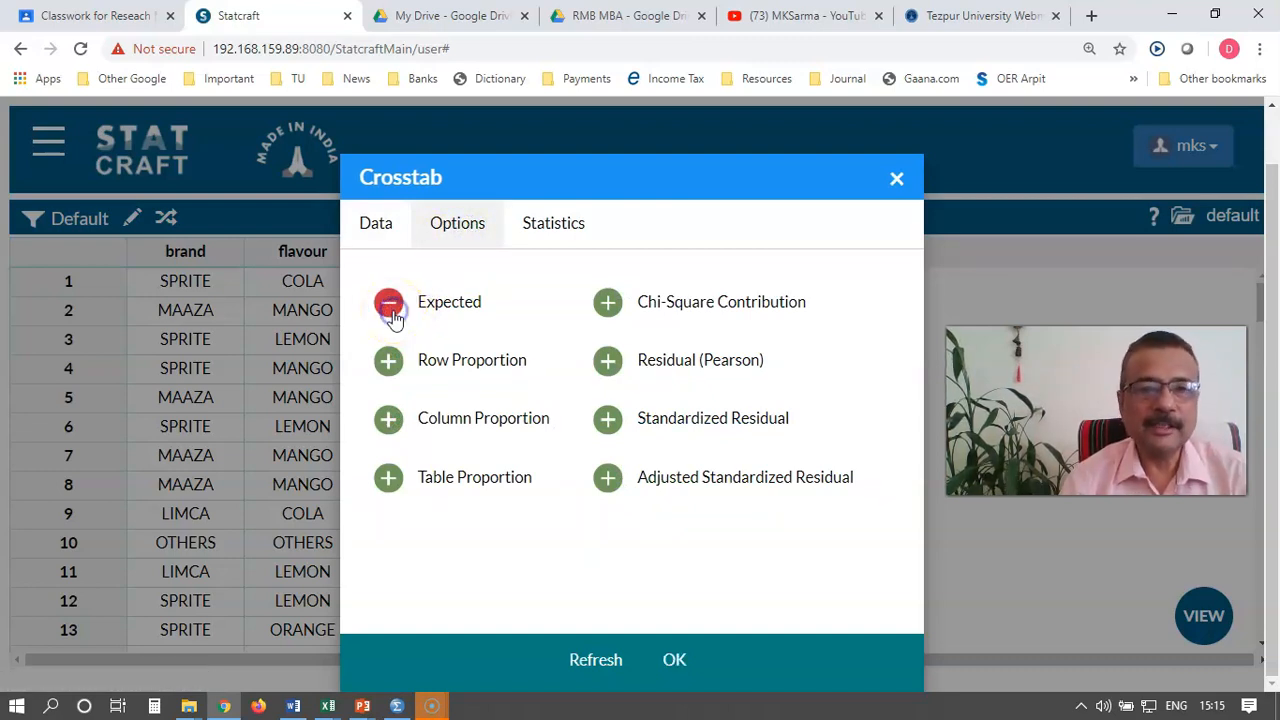
{"action": "left_click", "coordinate": [430, 330]}
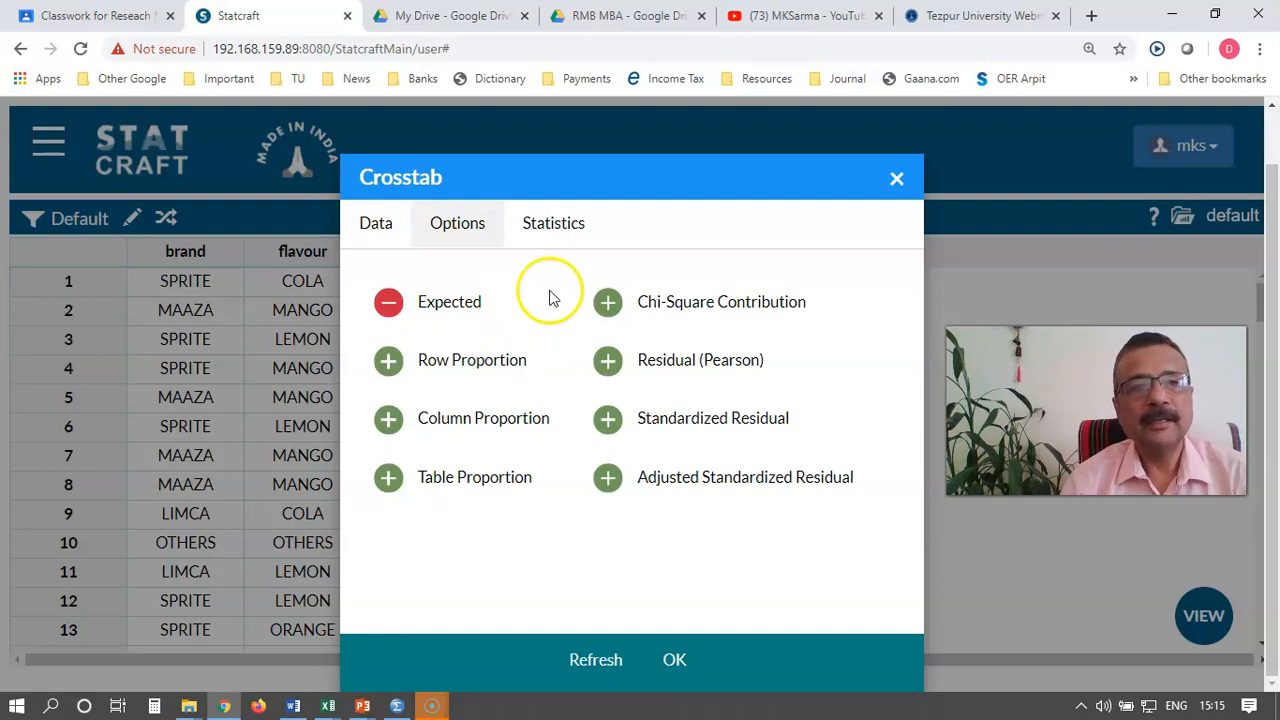
{"action": "left_click", "coordinate": [553, 224]}
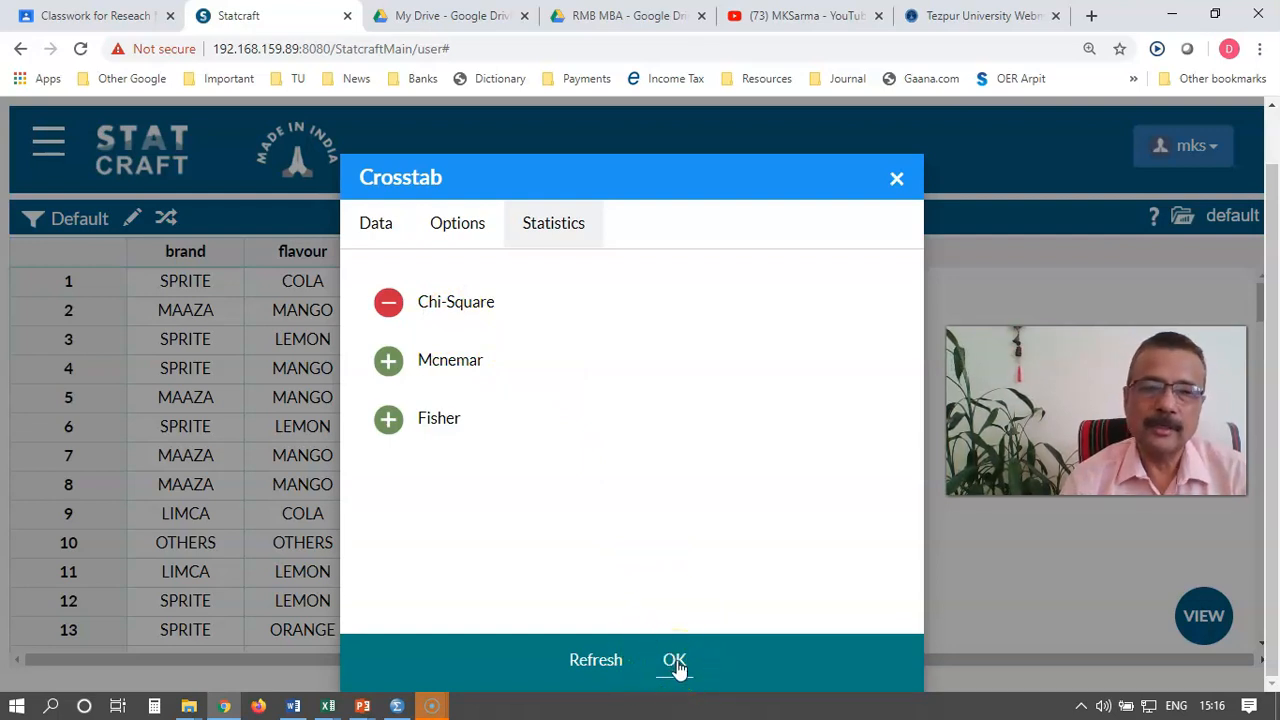
{"action": "left_click", "coordinate": [373, 226]}
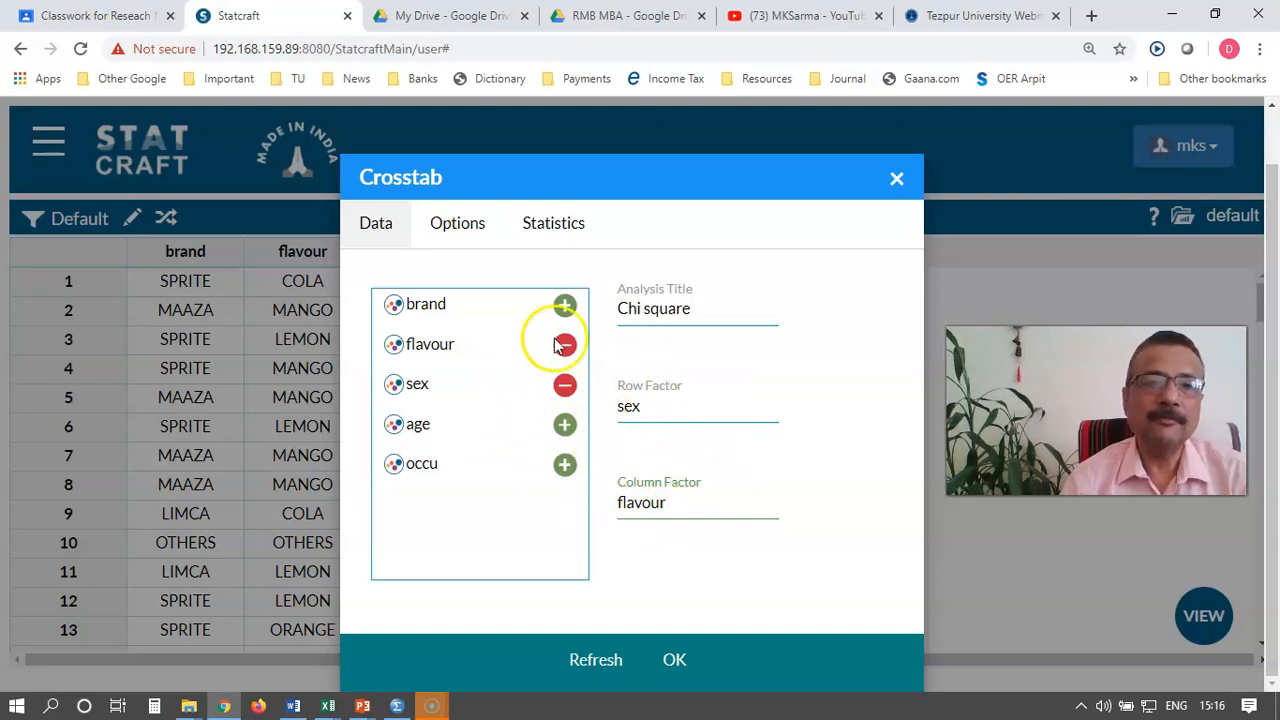
{"action": "left_click", "coordinate": [674, 662]}
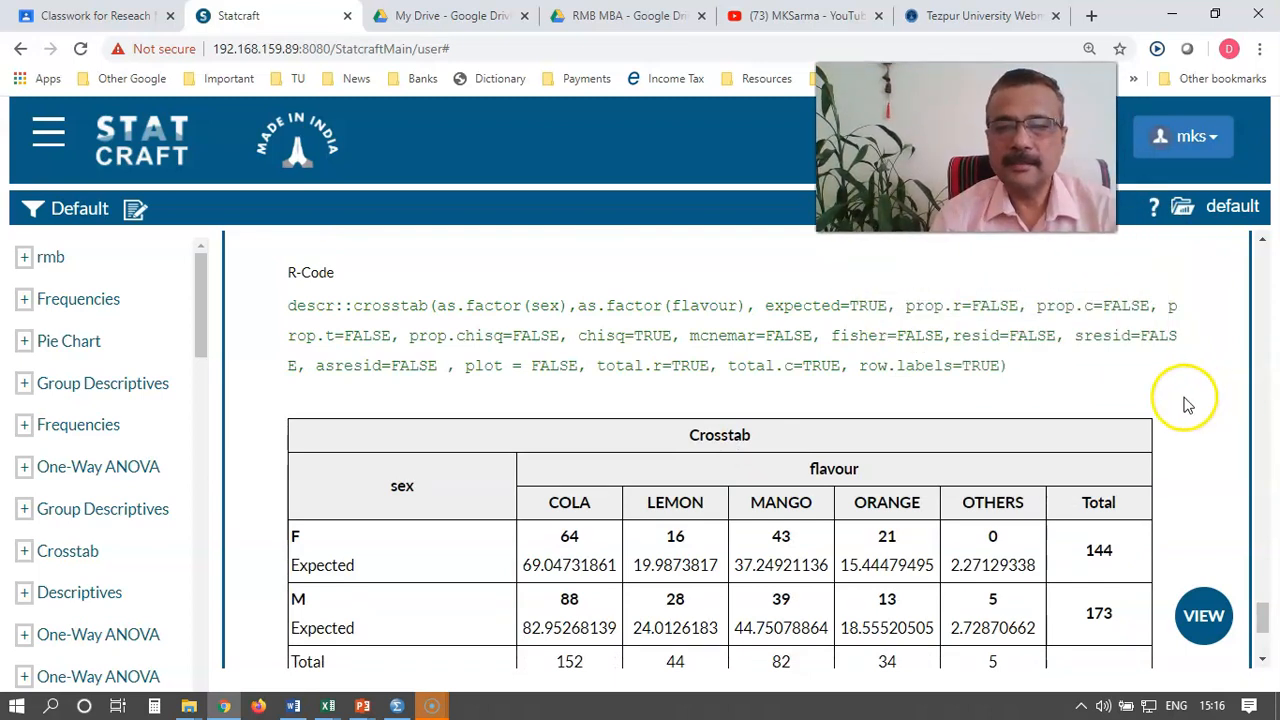
Step: Examine the observed and expected counts in the sex by flavour crosstab and the Pearson Chi-Squared Test table
{"action": "scroll", "coordinate": [1150, 415], "scroll_direction": "down", "scroll_amount": 1}
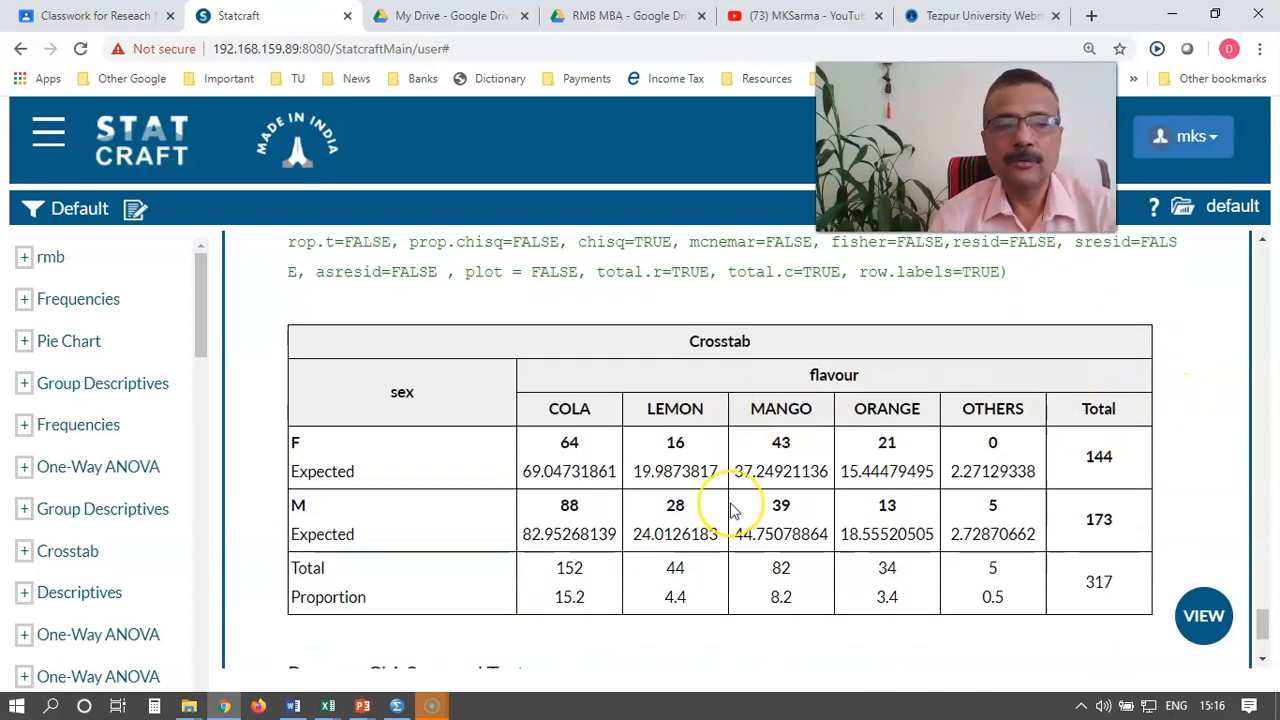
{"action": "left_click", "coordinate": [800, 523]}
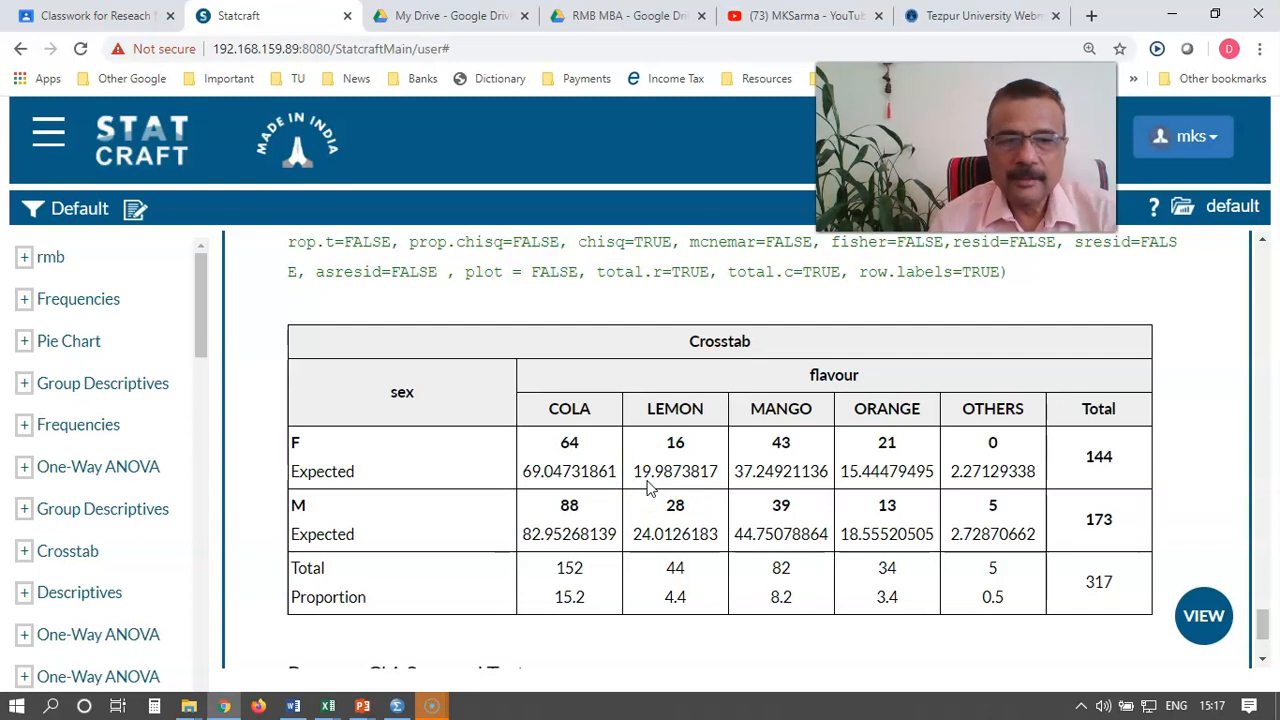
{"action": "scroll", "coordinate": [647, 488], "scroll_direction": "down", "scroll_amount": 1}
{"action": "scroll", "coordinate": [647, 488], "scroll_direction": "down", "scroll_amount": 1}
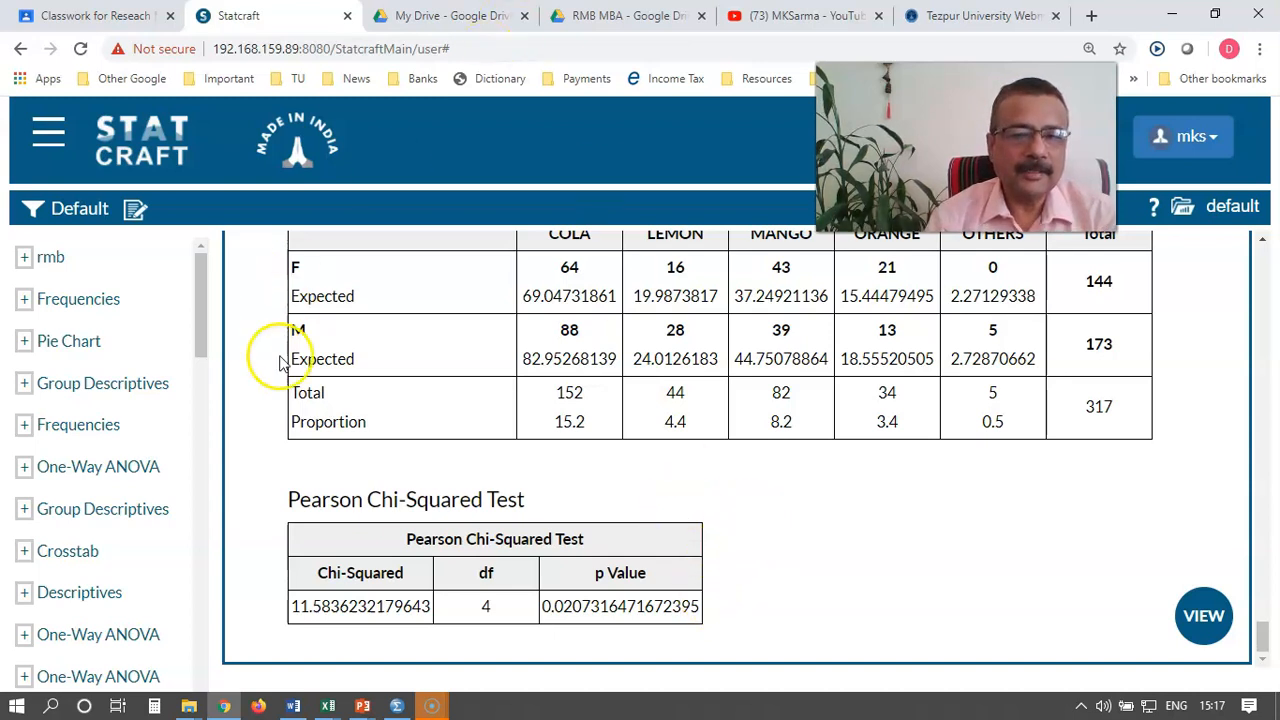
Step: Switch to SPSS Statistics and look over the empty dataset's data columns and variable definitions
{"action": "left_click", "coordinate": [397, 706]}
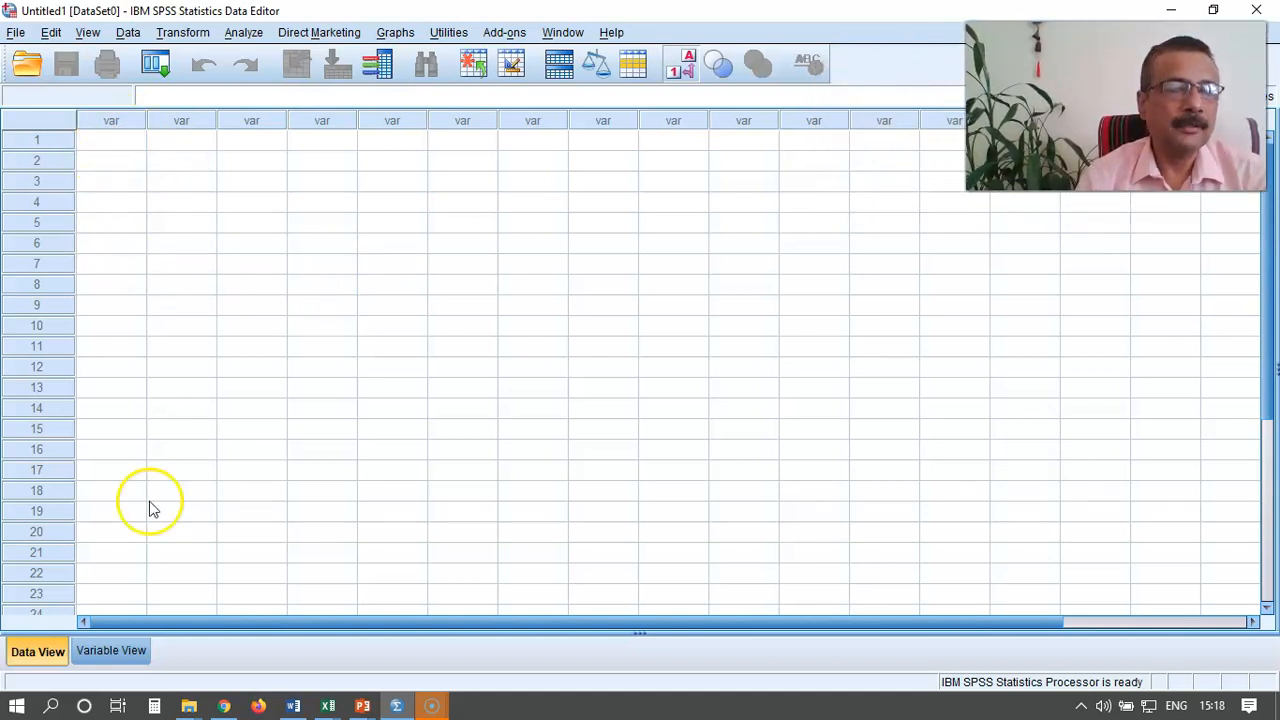
{"action": "left_click", "coordinate": [126, 660]}
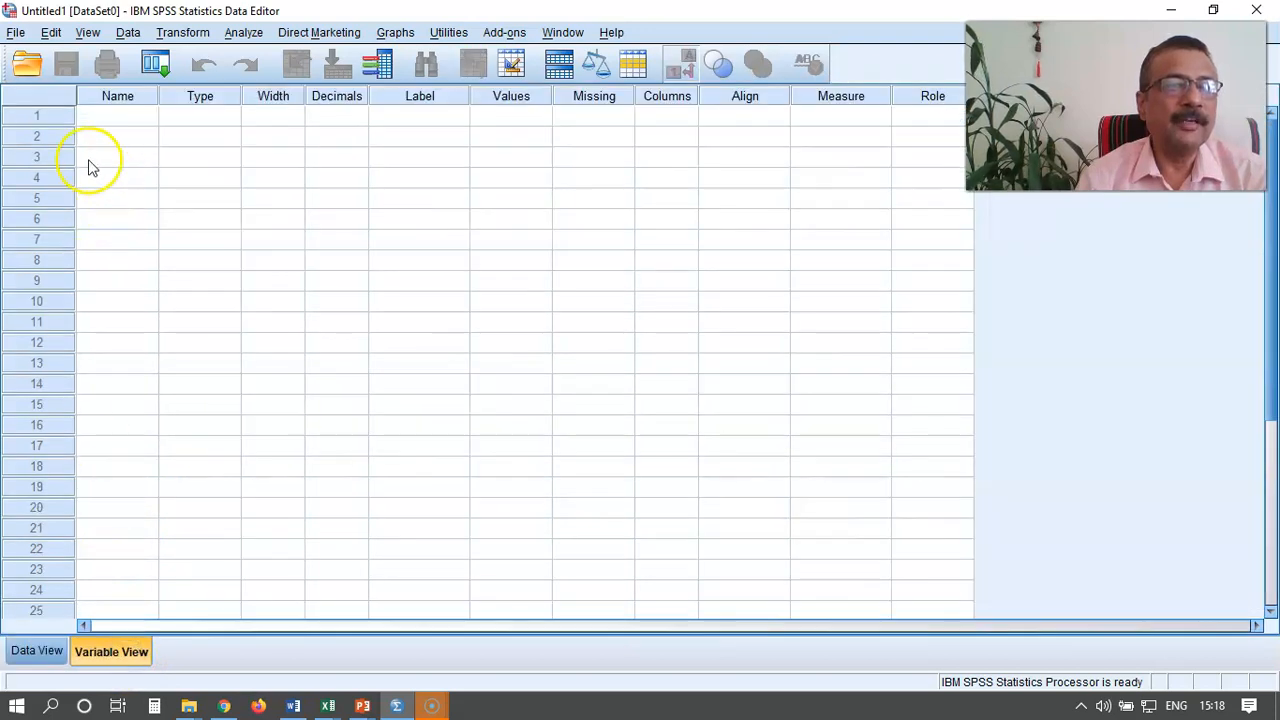
{"action": "left_click", "coordinate": [118, 98]}
{"action": "left_click", "coordinate": [113, 122]}
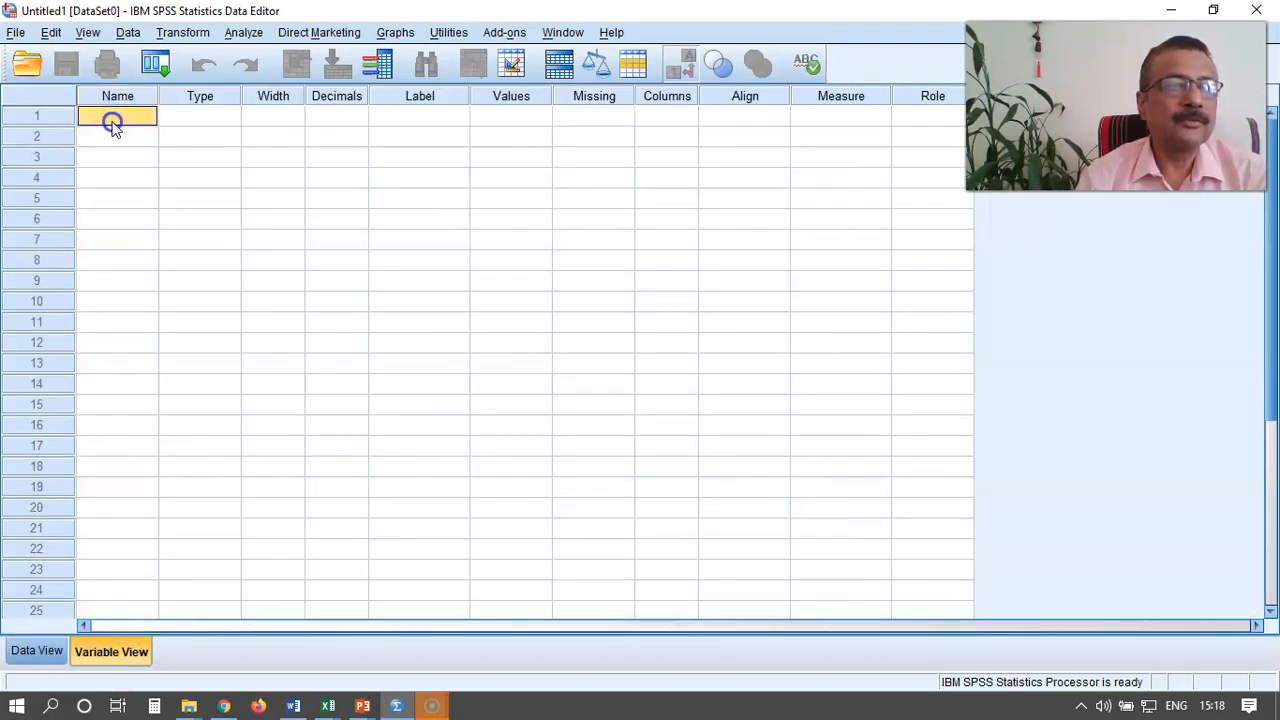
{"action": "left_click", "coordinate": [114, 102]}
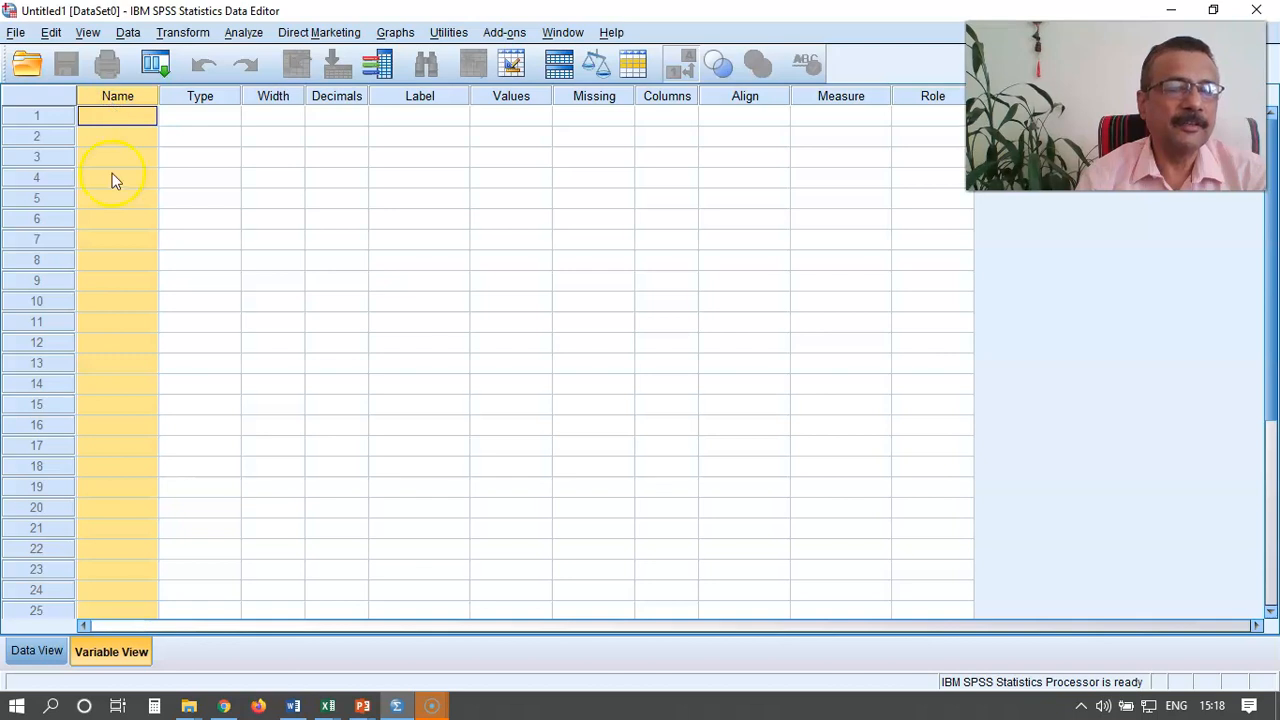
{"action": "left_click", "coordinate": [36, 648]}
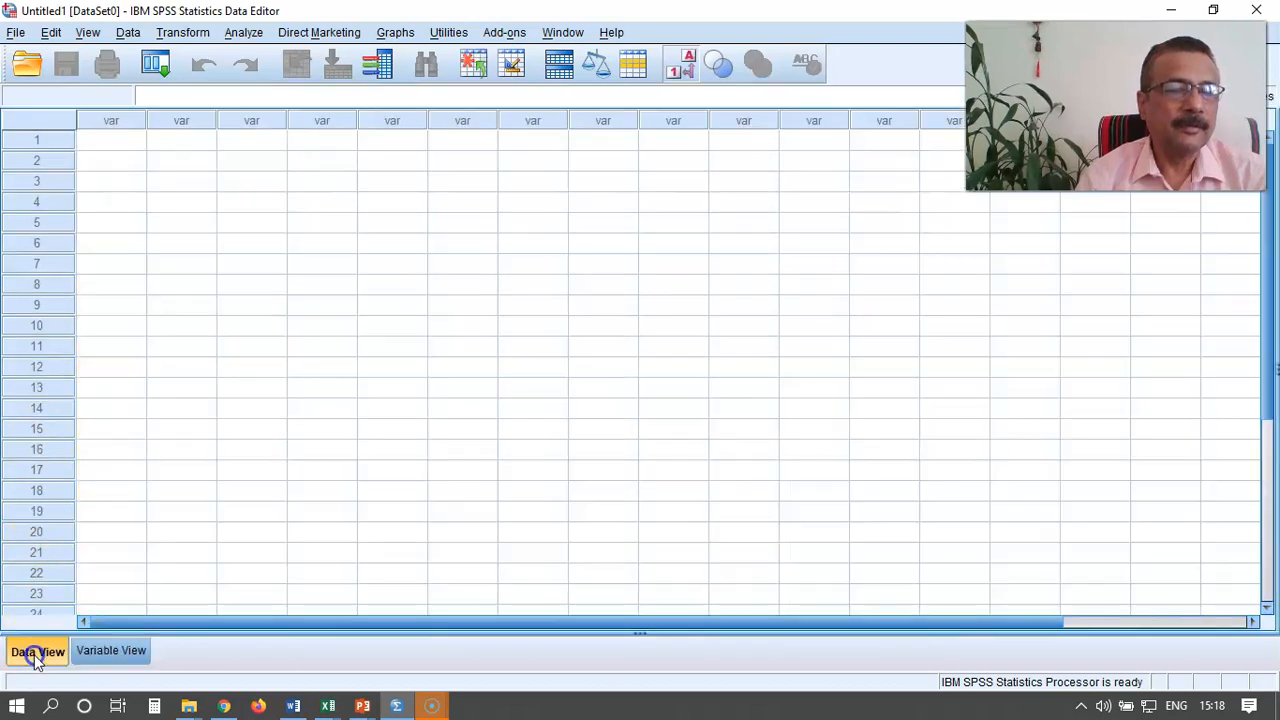
{"action": "left_click", "coordinate": [112, 122]}
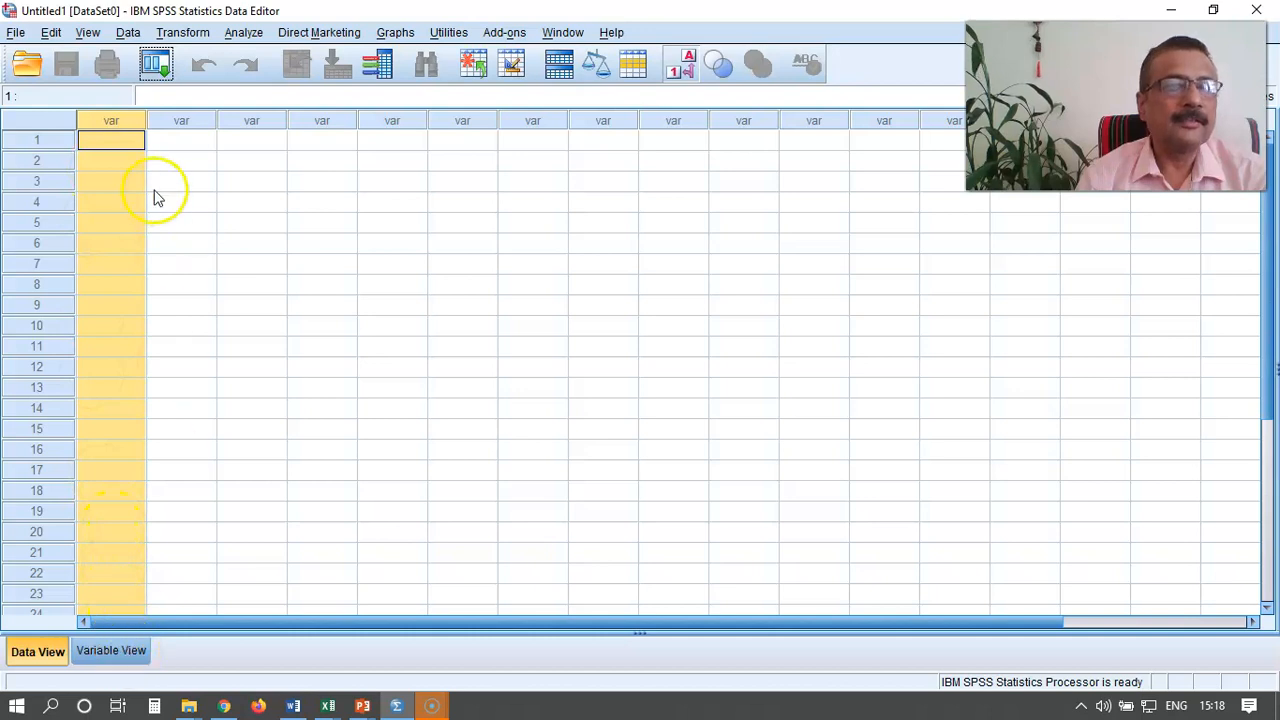
{"action": "double_click", "coordinate": [109, 123]}
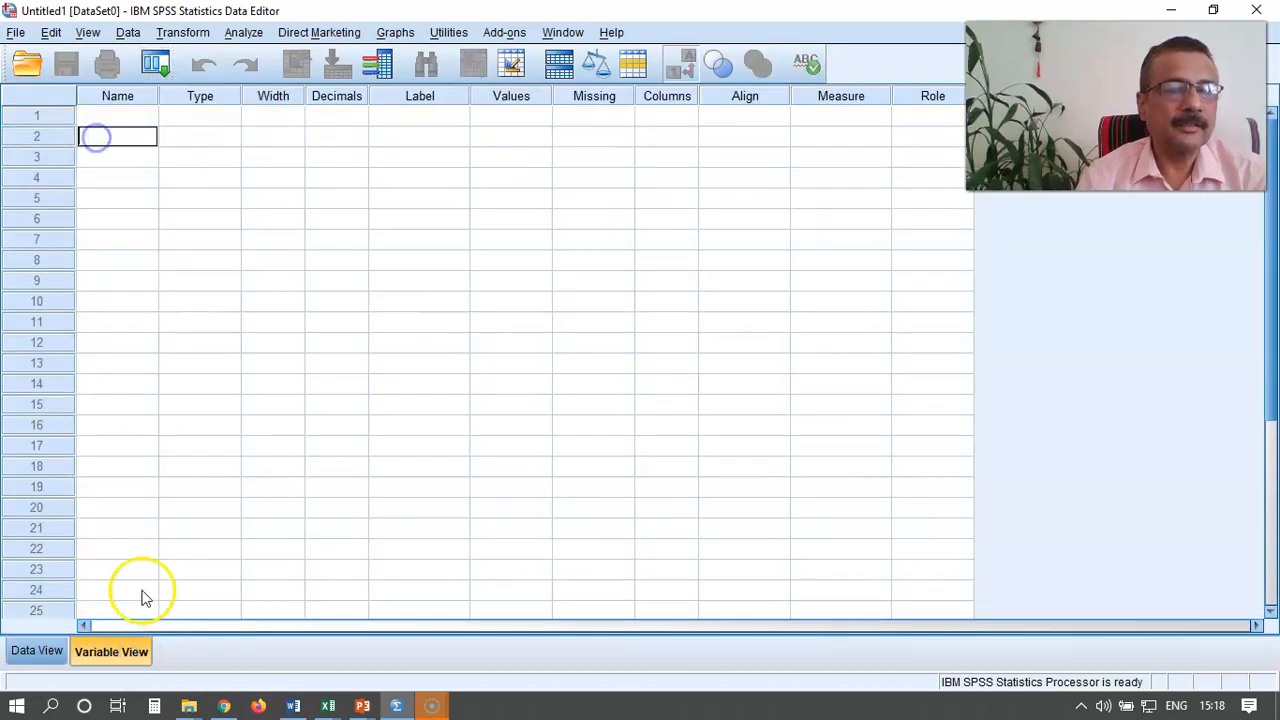
Step: Name the first variable var1 and return to the data sheet
{"action": "left_click", "coordinate": [112, 117]}
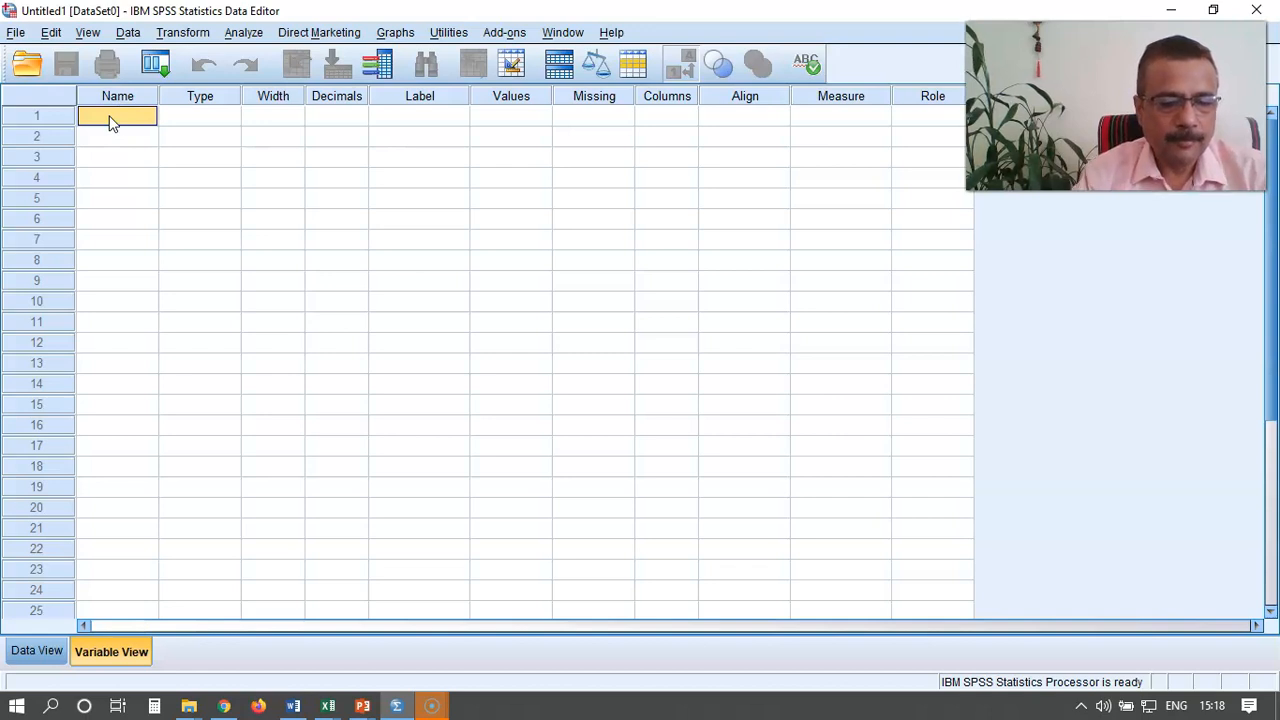
{"action": "type", "text": "var1"}
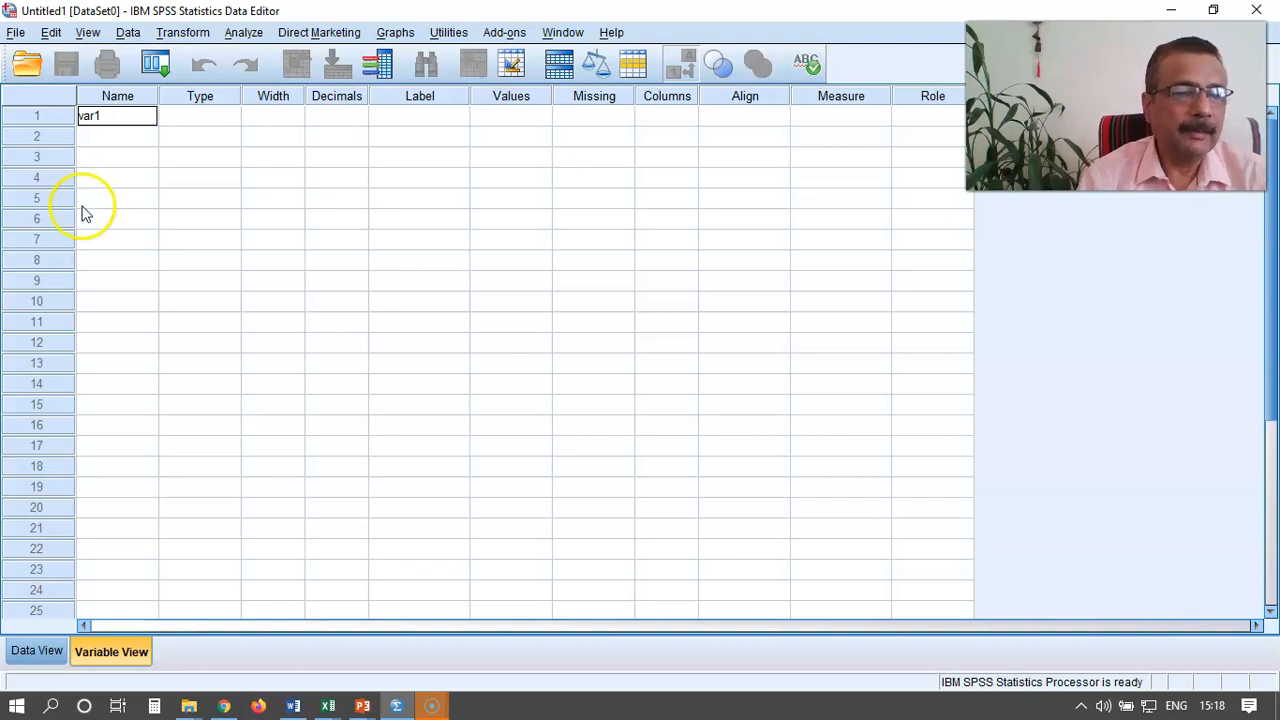
{"action": "left_click", "coordinate": [35, 652]}
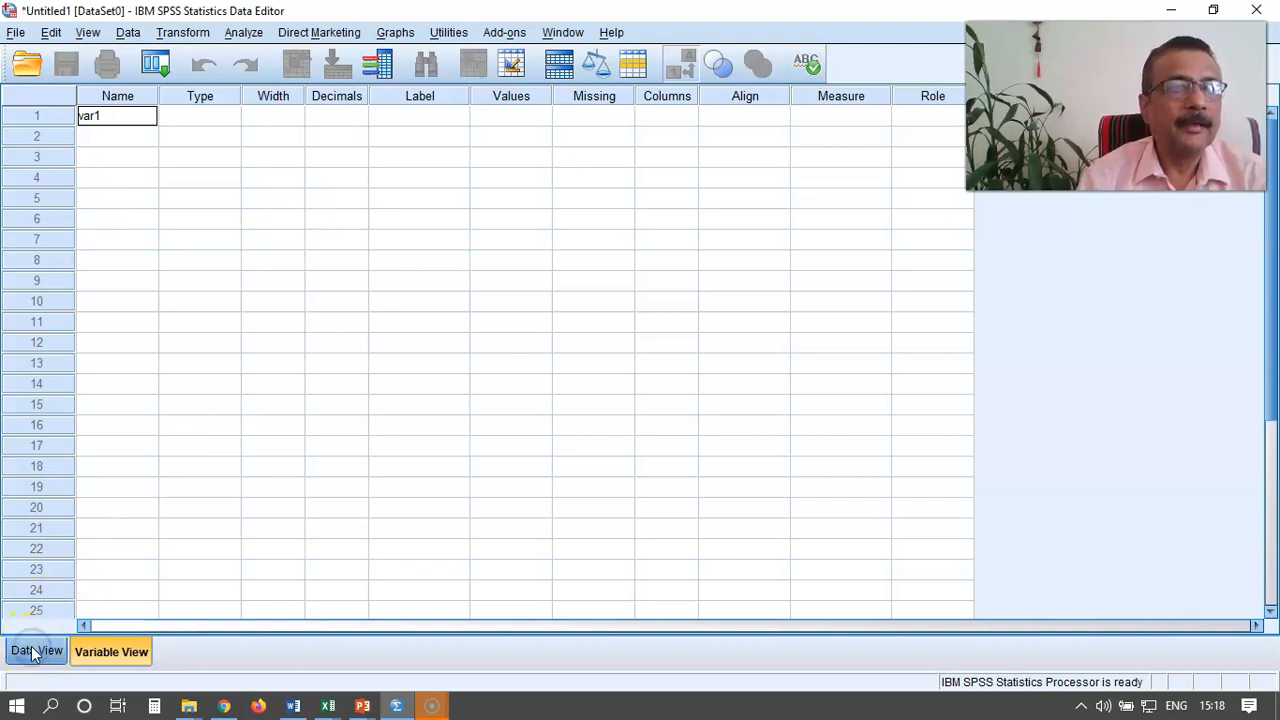
{"action": "left_click", "coordinate": [234, 219]}
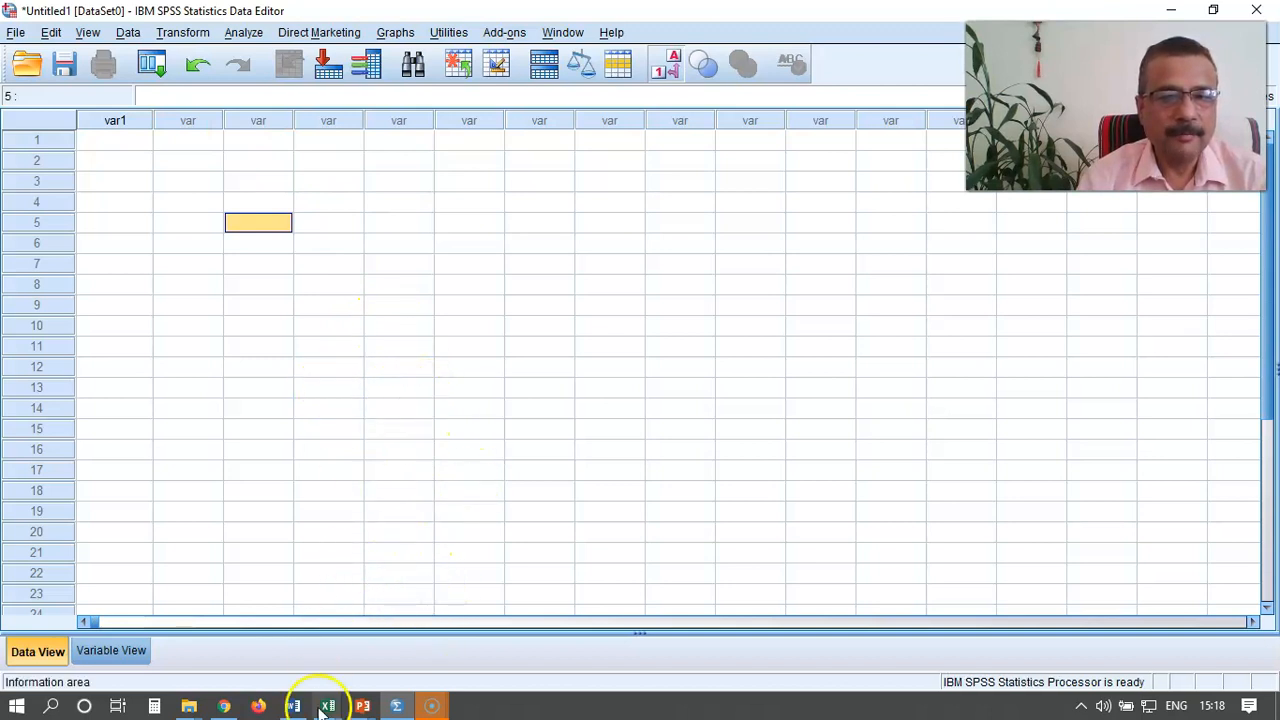
Step: Switch to the Excel workbook Soft Drink Preference for Stat Craft and copy the data rows A2:E318 without the headers
{"action": "mouse_move", "coordinate": [334, 706]}
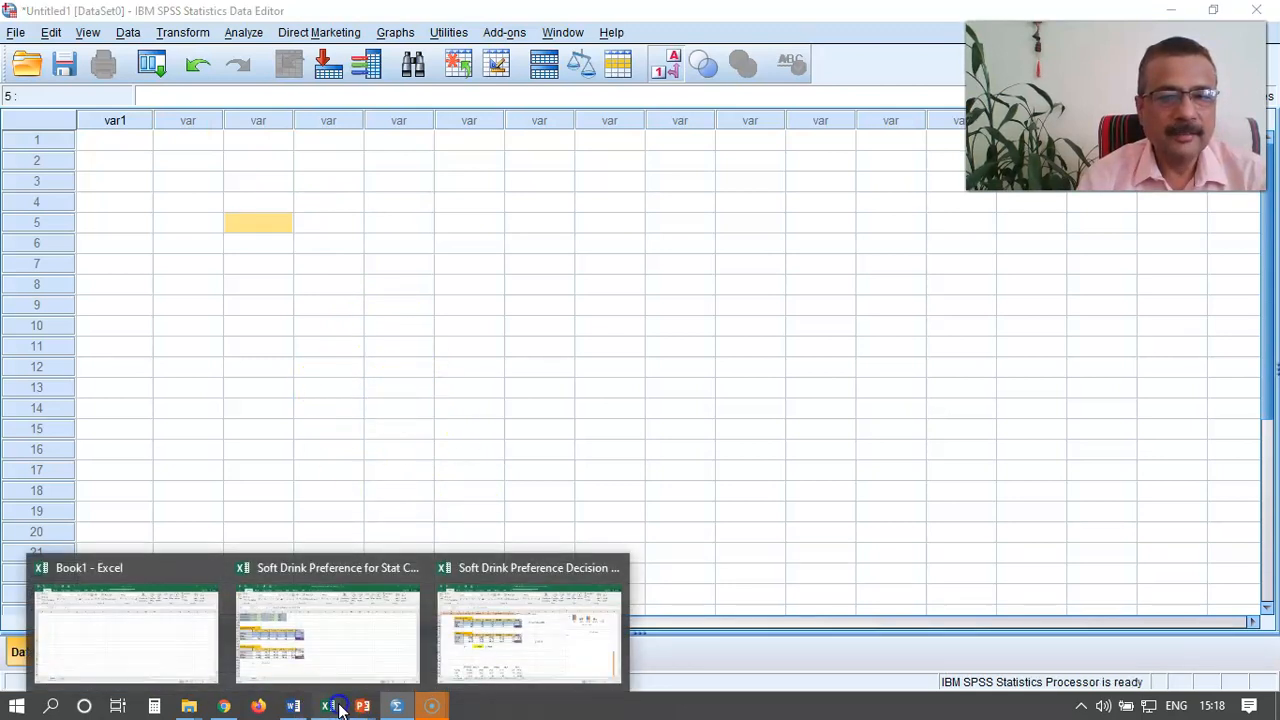
{"action": "left_click", "coordinate": [343, 645]}
{"action": "scroll", "coordinate": [560, 568], "scroll_direction": "up", "scroll_amount": 7}
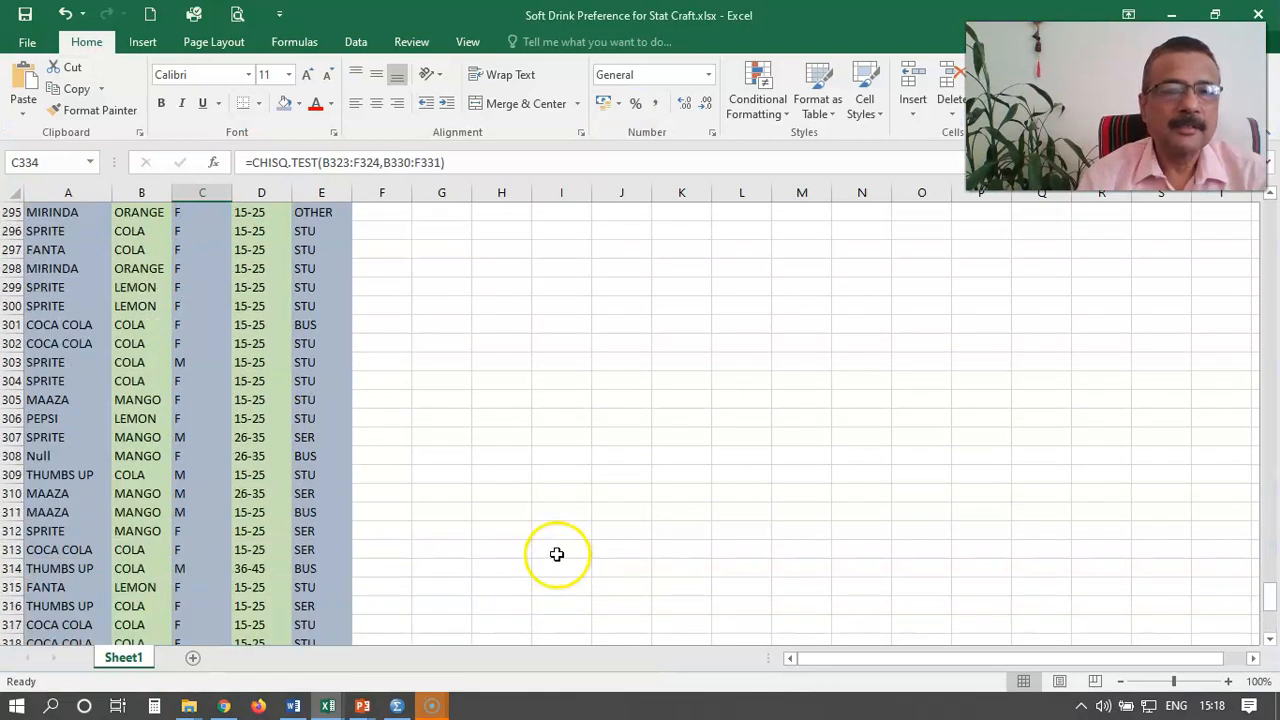
{"action": "left_click_drag", "start_coordinate": [1273, 597], "coordinate": [1263, 203]}
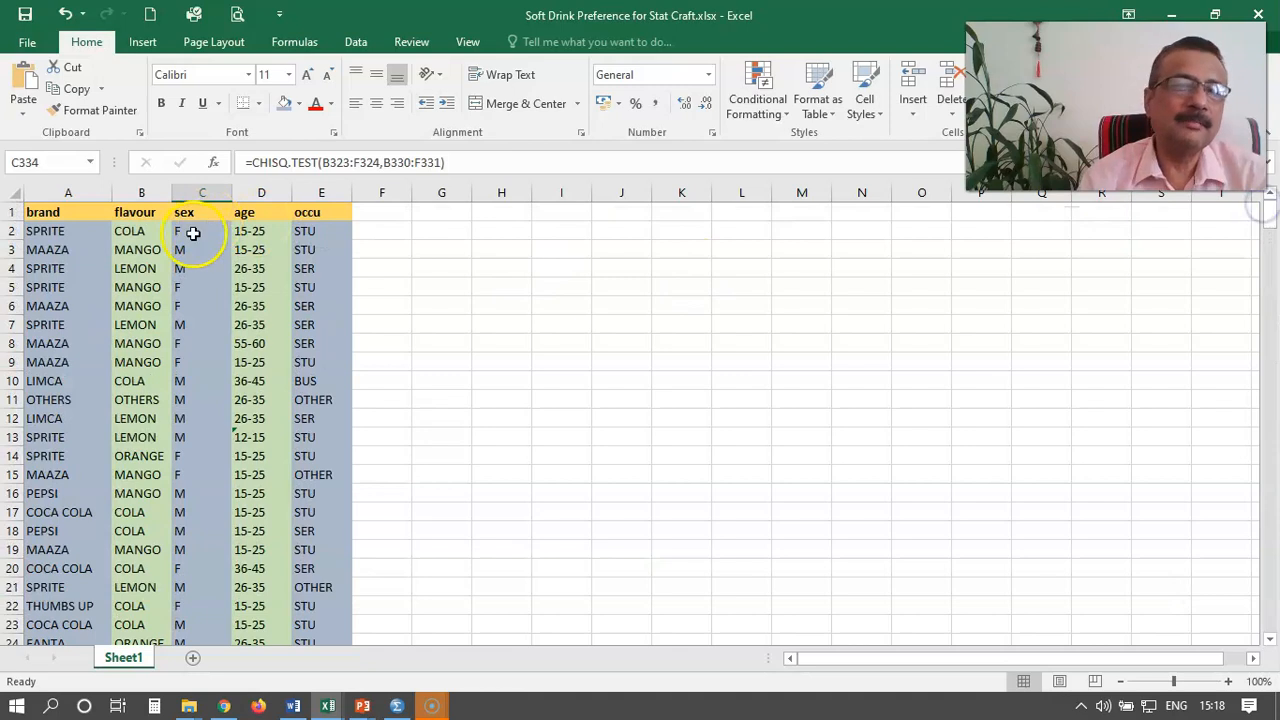
{"action": "left_click_drag", "start_coordinate": [25, 230], "coordinate": [314, 630]}
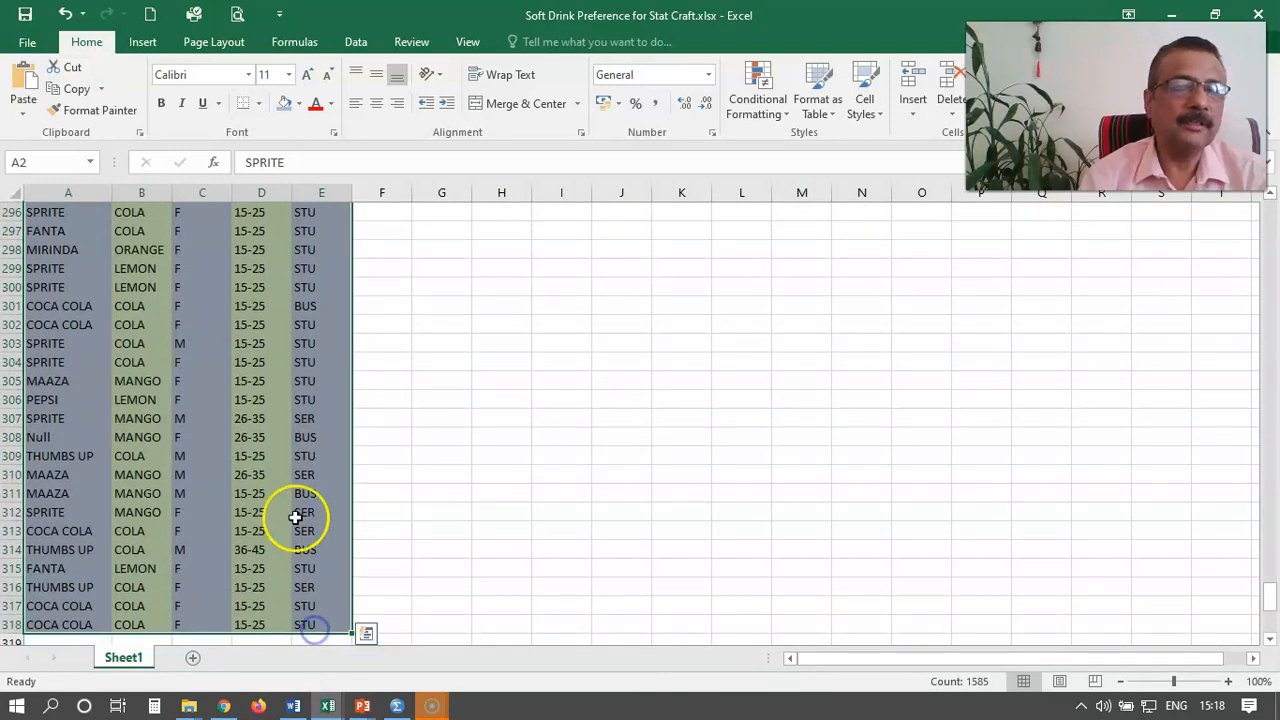
{"action": "left_click", "coordinate": [70, 92]}
{"action": "scroll", "coordinate": [640, 420], "scroll_direction": "up", "scroll_amount": 20}
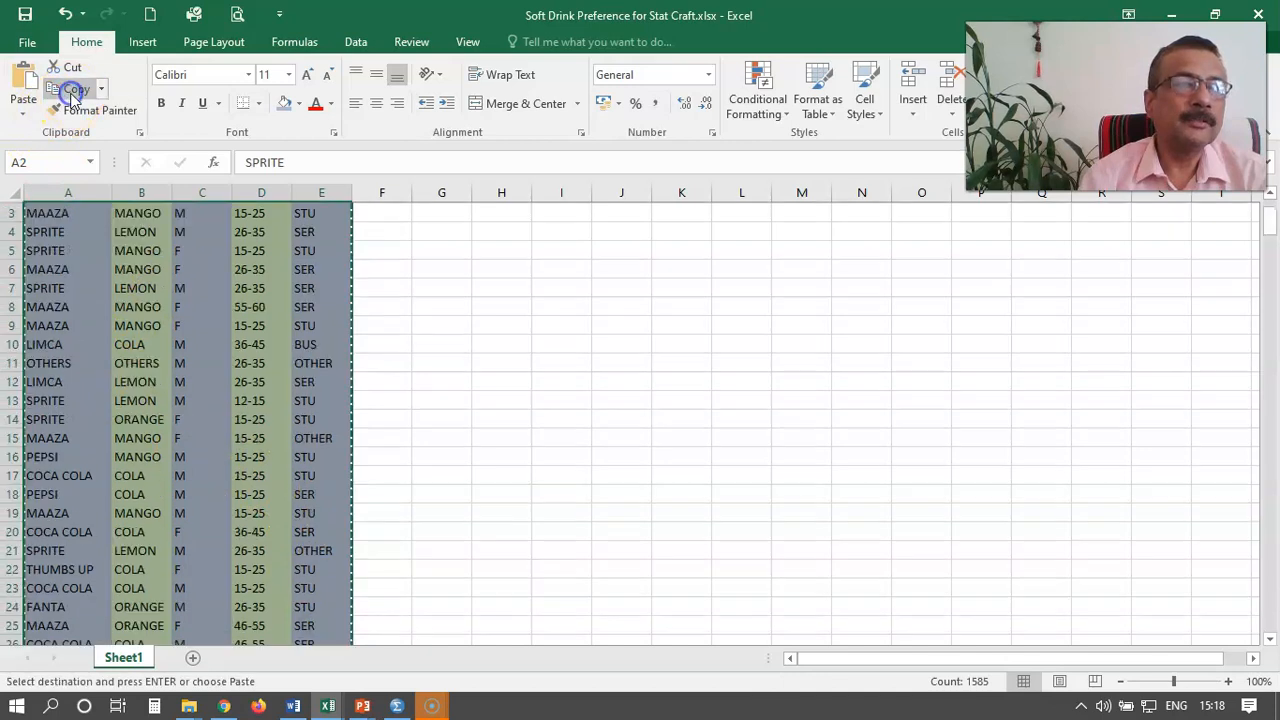
Step: Switch back to SPSS Statistics and paste the copied data starting at the first case of var1
{"action": "left_click", "coordinate": [397, 706]}
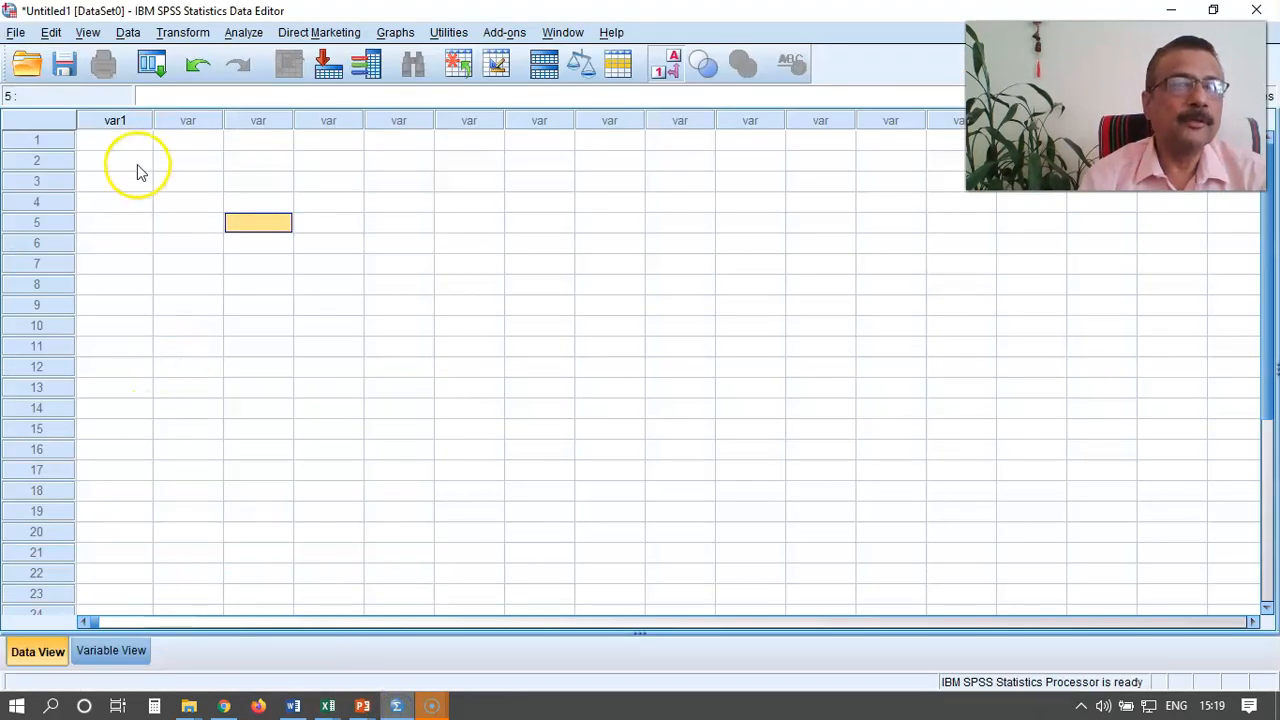
{"action": "left_click", "coordinate": [119, 143]}
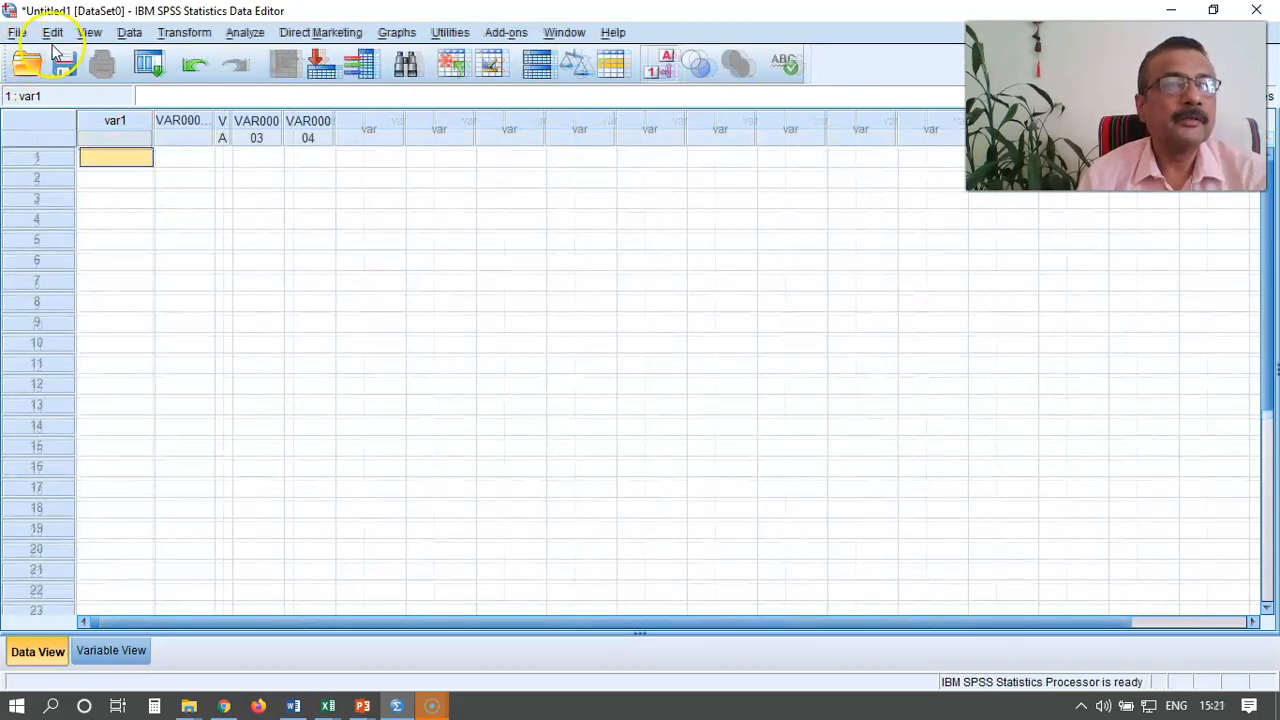
{"action": "left_click", "coordinate": [53, 33]}
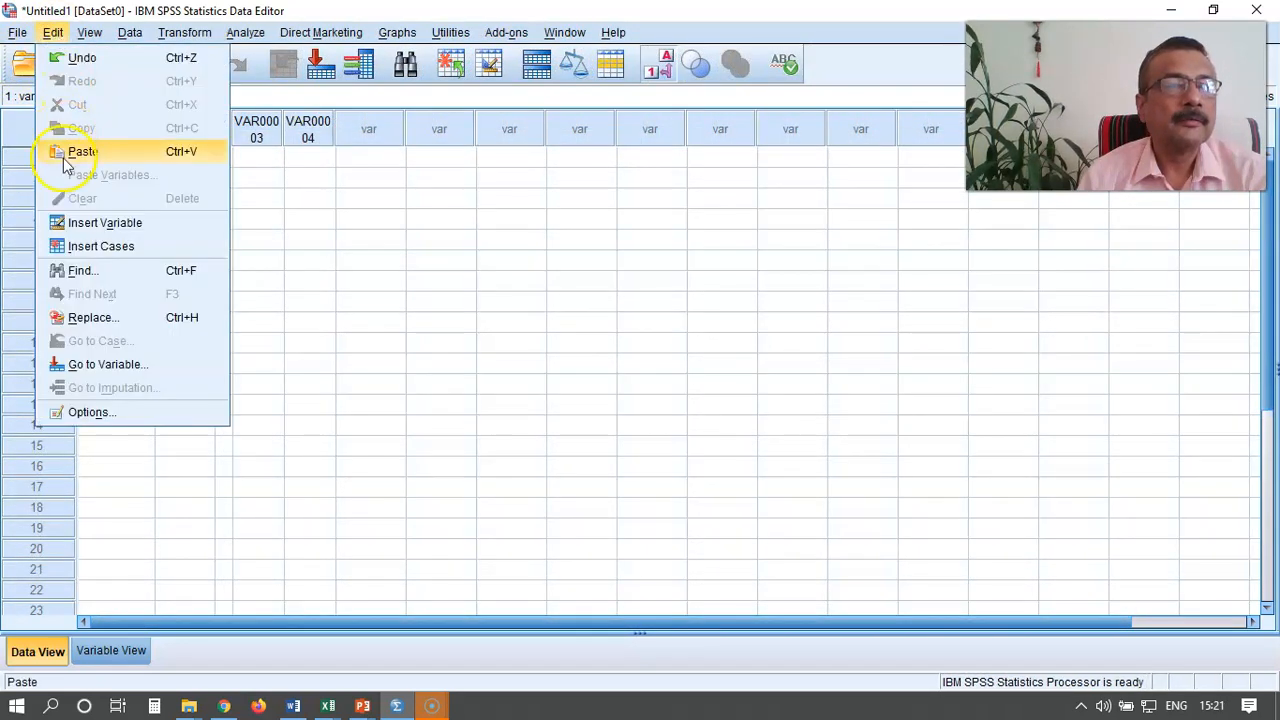
{"action": "left_click", "coordinate": [64, 156]}
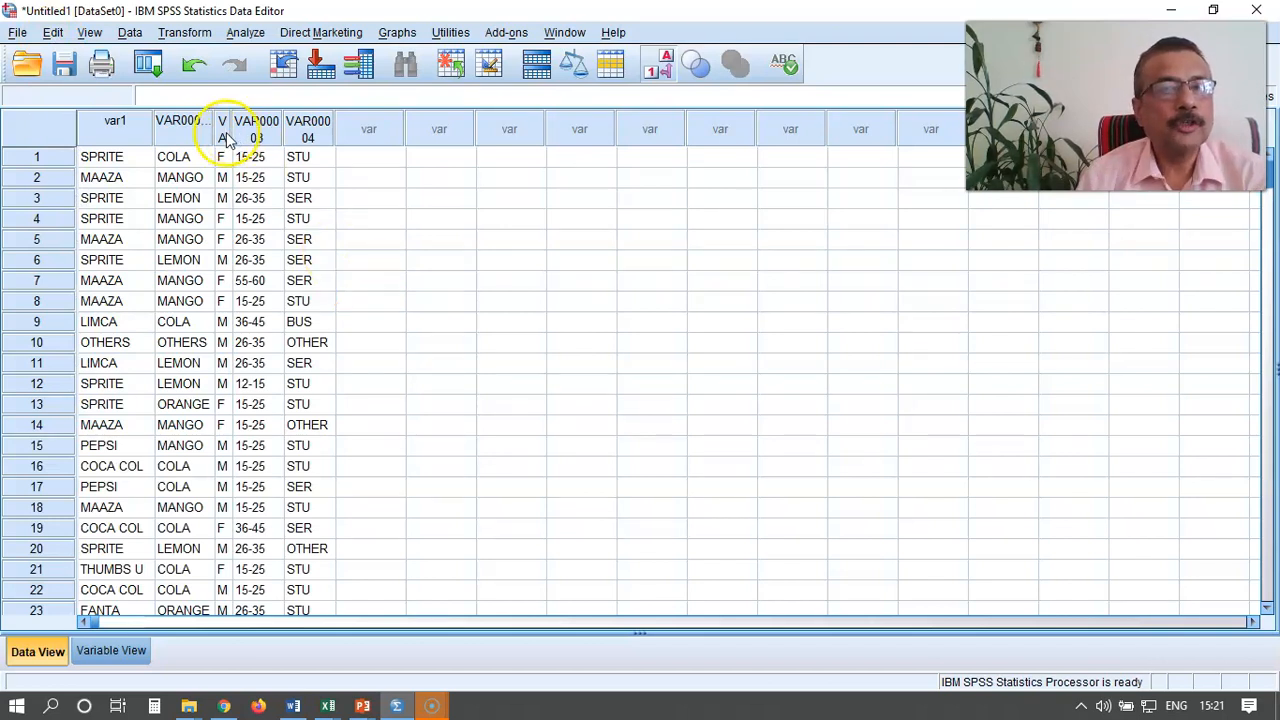
Step: Widen the third data column, VAR00002, so its full variable name fits in the header
{"action": "left_click_drag", "start_coordinate": [230, 131], "coordinate": [277, 128]}
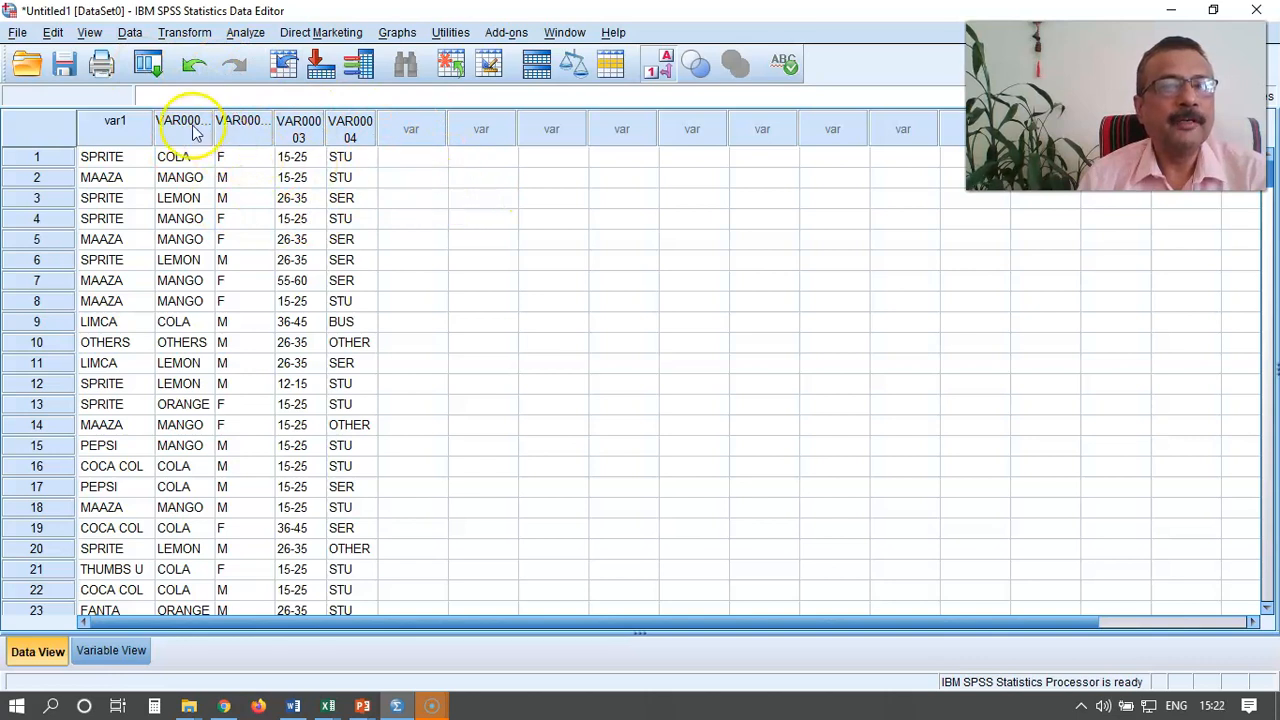
{"action": "left_click_drag", "start_coordinate": [214, 129], "coordinate": [230, 129]}
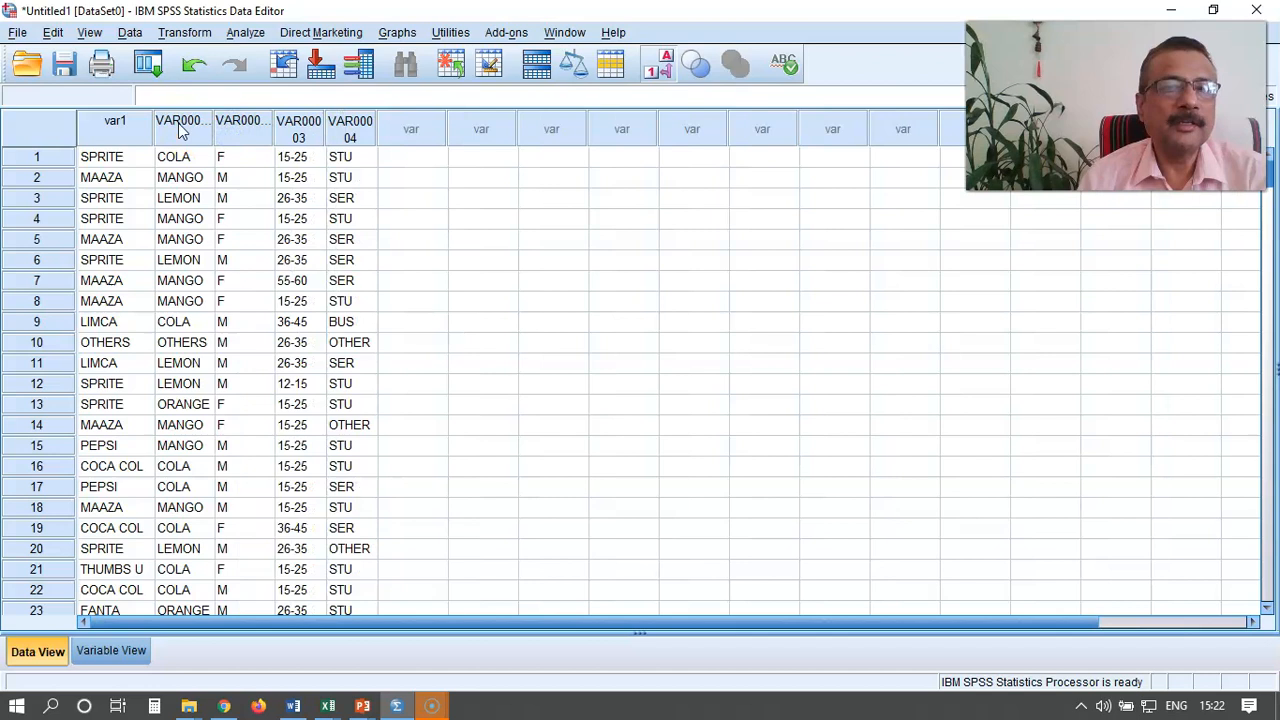
{"action": "left_click_drag", "start_coordinate": [272, 130], "coordinate": [282, 134]}
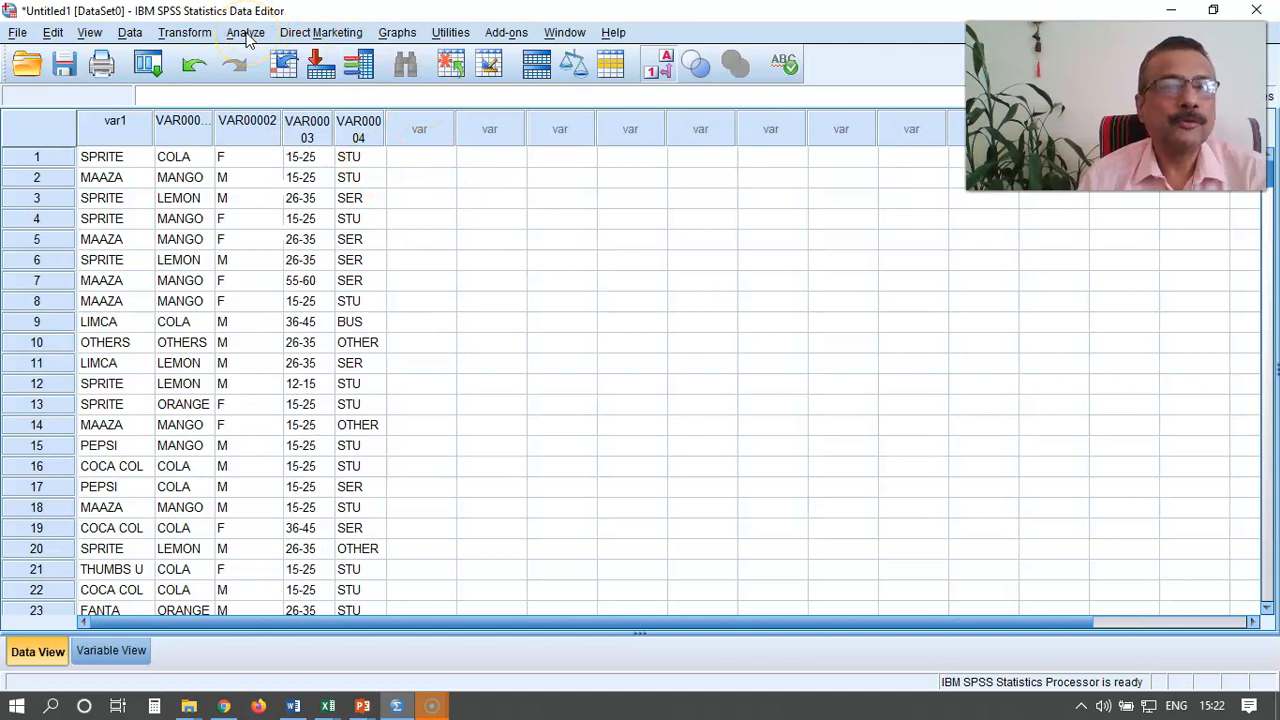
Step: Rename variable VAR00001 as Flavour and VAR00002 as Gender, then return to the data sheet
{"action": "left_click", "coordinate": [112, 650]}
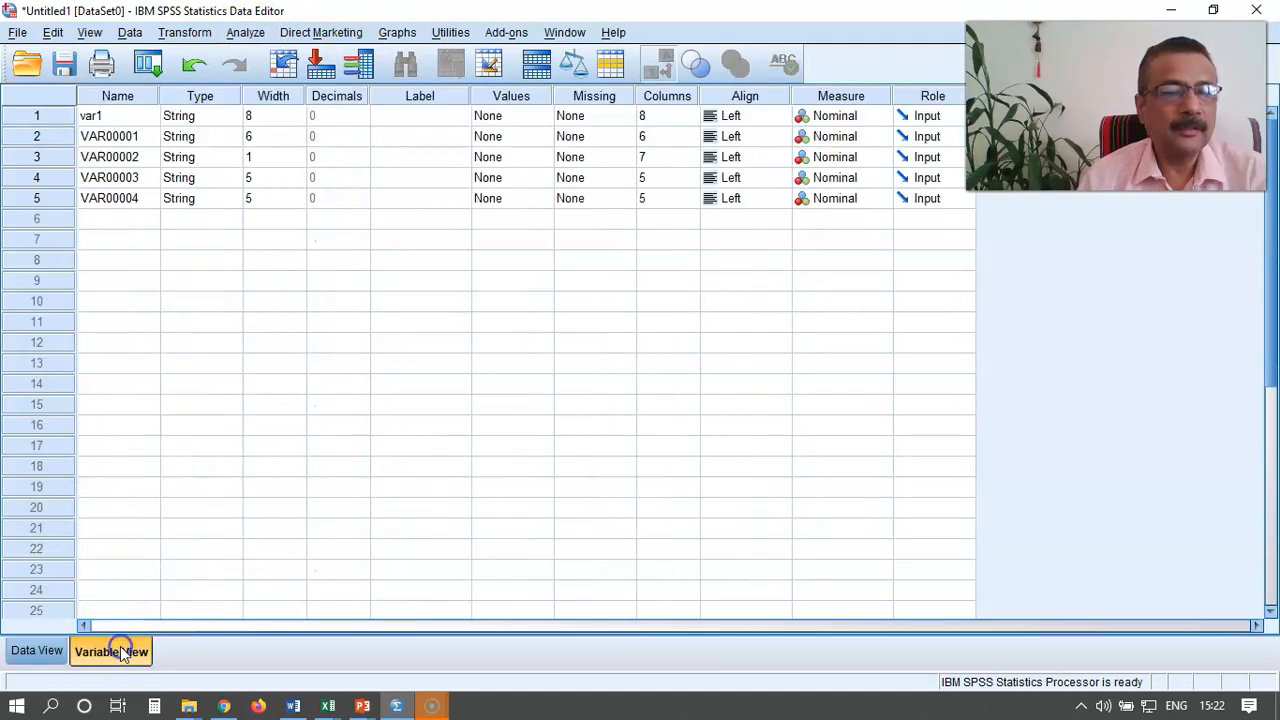
{"action": "left_click", "coordinate": [116, 140]}
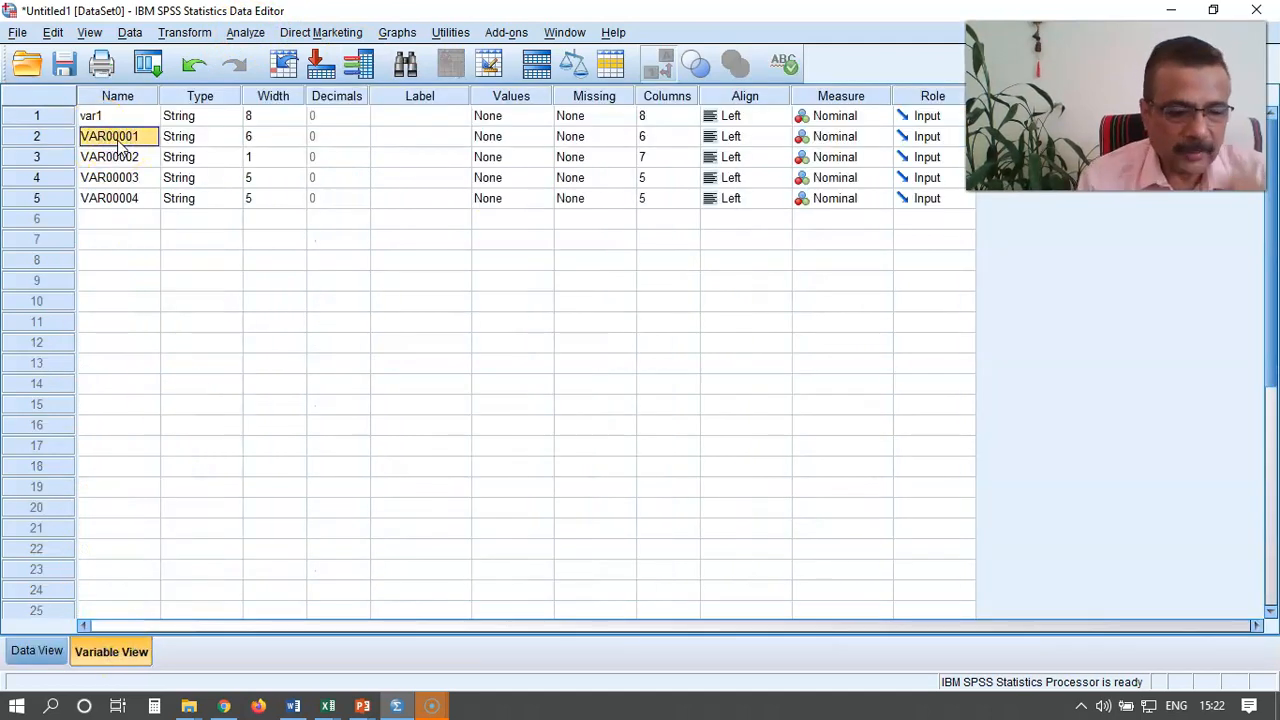
{"action": "type", "text": "Flav"}
{"action": "type", "text": "our"}
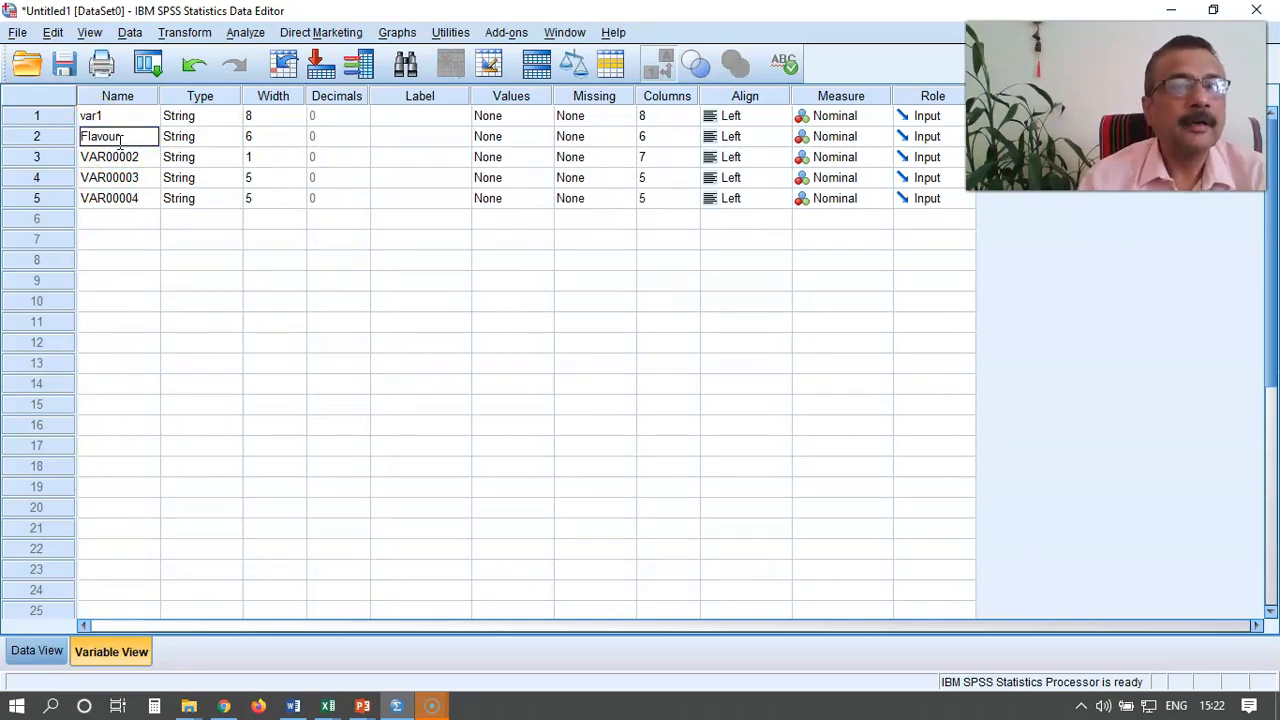
{"action": "left_click", "coordinate": [124, 157]}
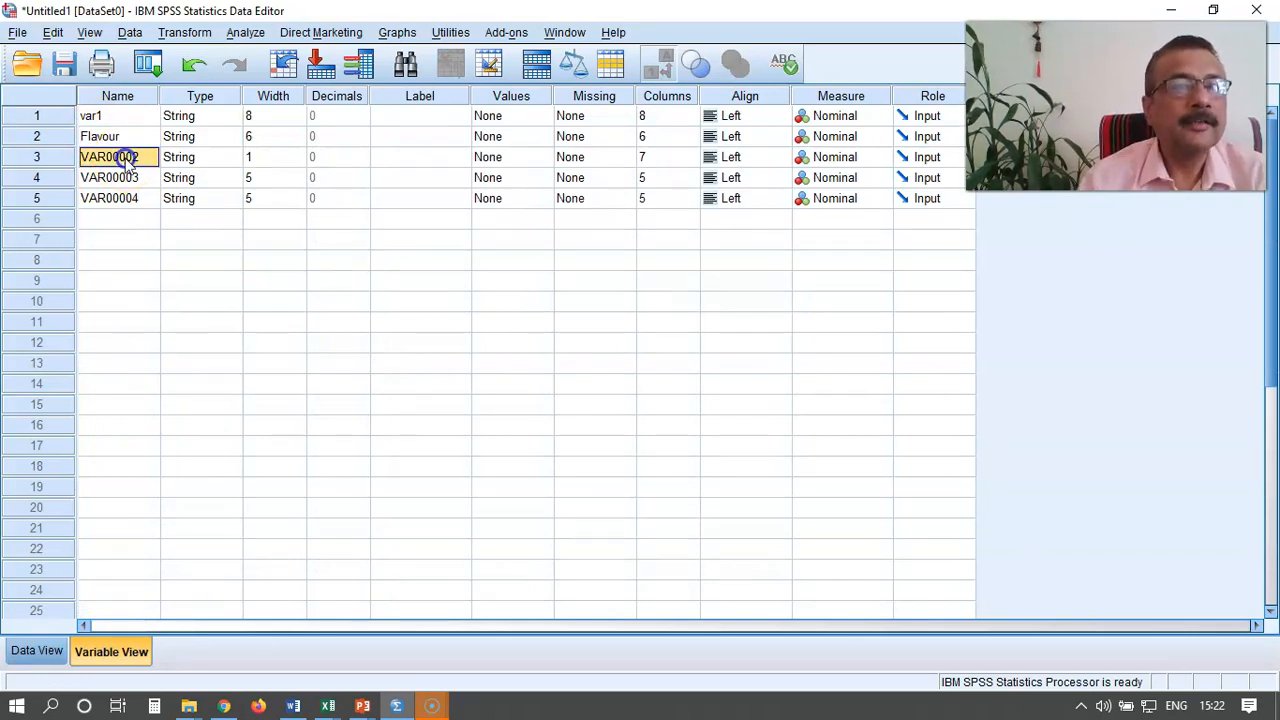
{"action": "type", "text": "Gender"}
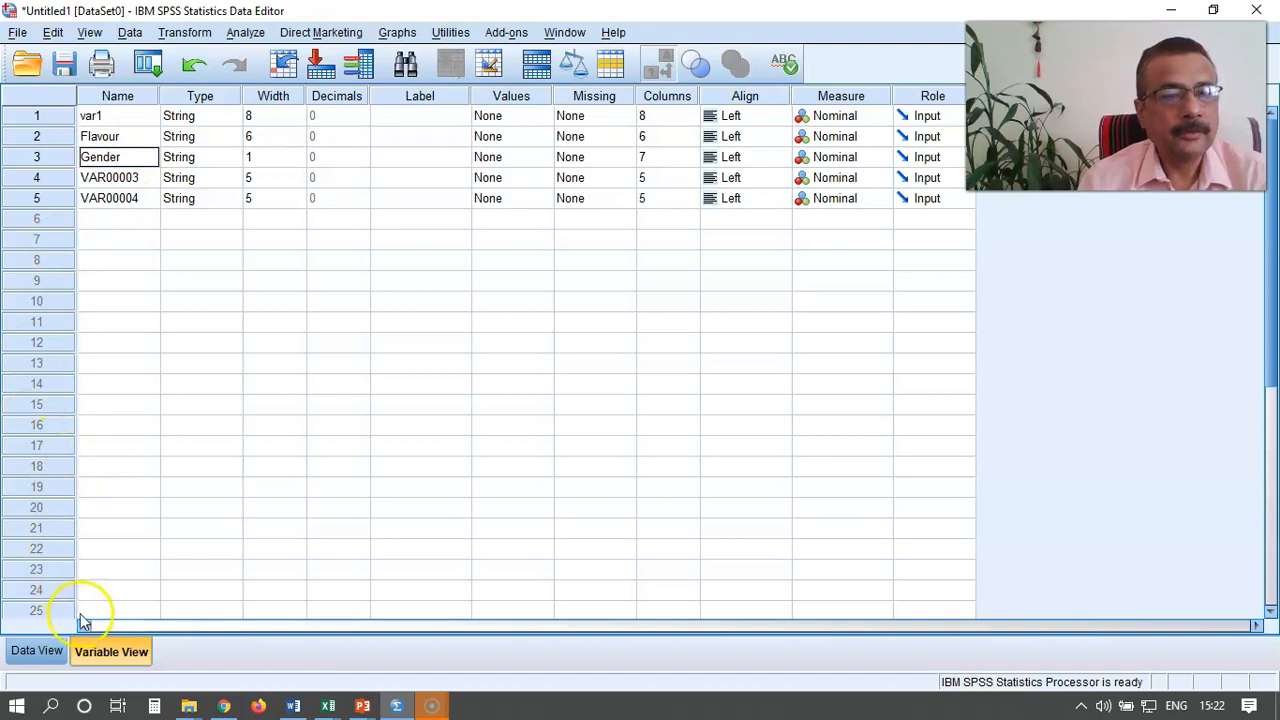
{"action": "left_click", "coordinate": [38, 651]}
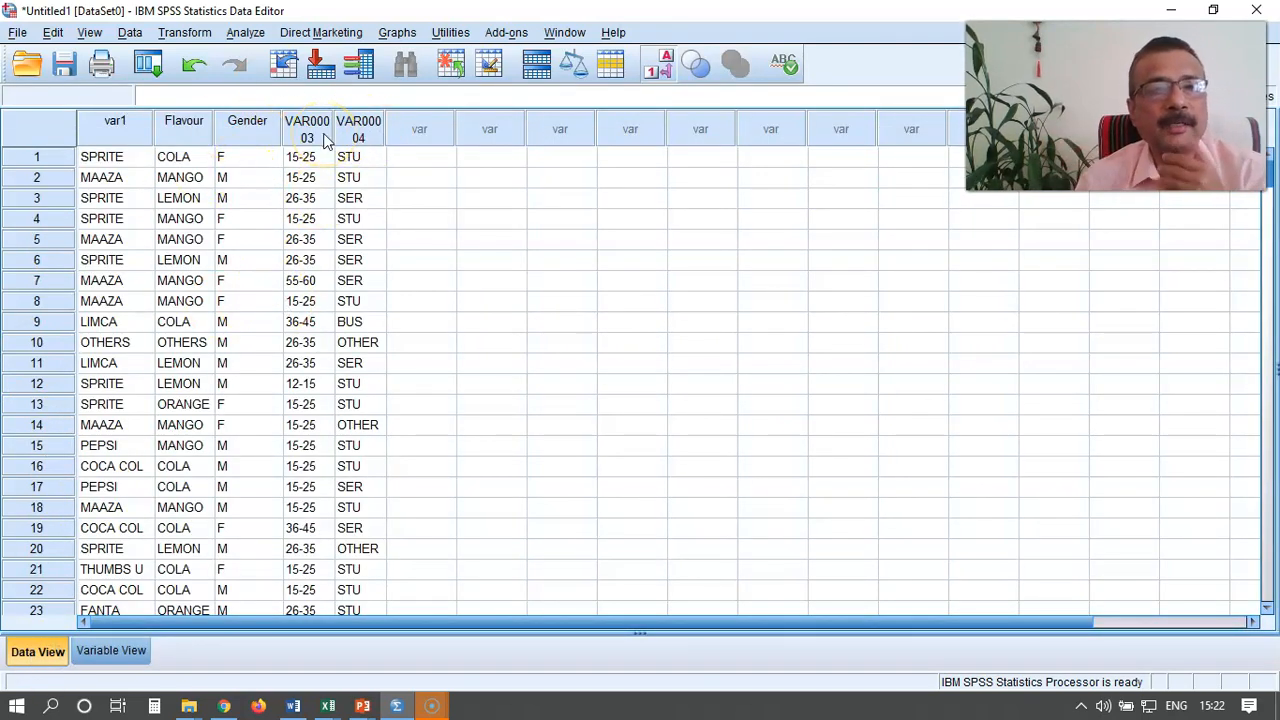
Step: Set up a Crosstabs analysis with Gender as the row variable and Flavour as the column variable
{"action": "left_click", "coordinate": [243, 33]}
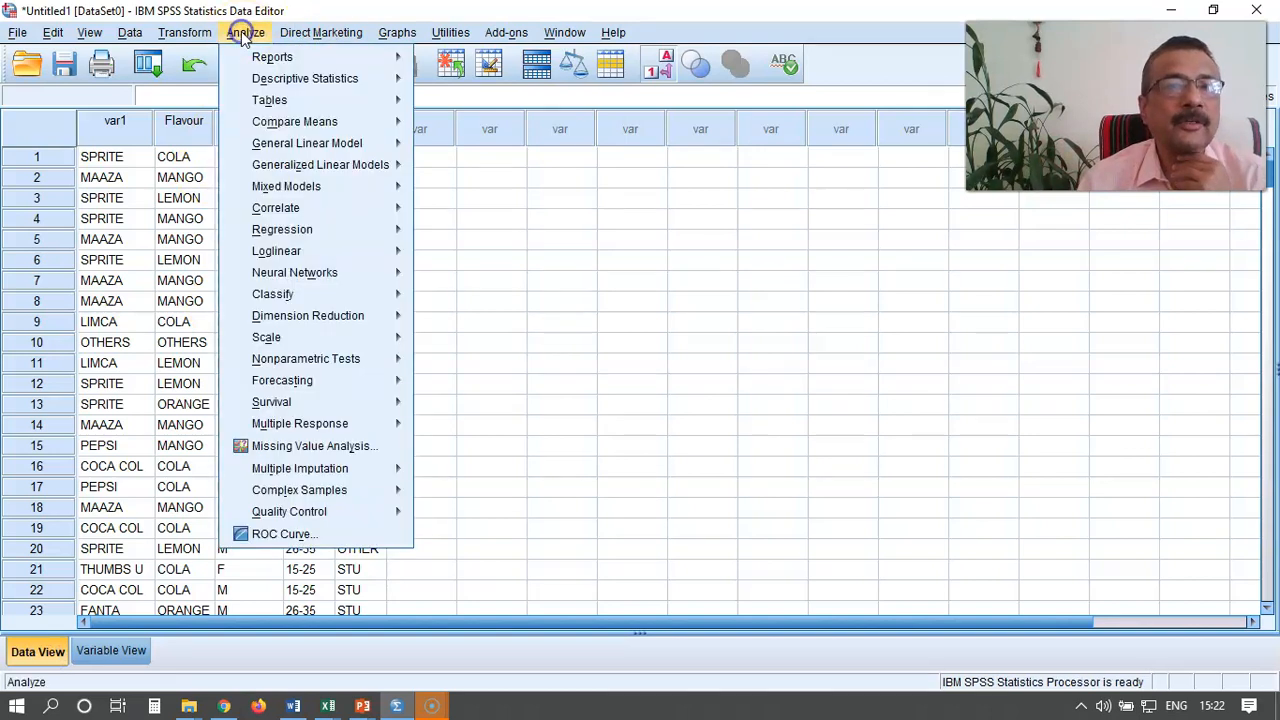
{"action": "left_click", "coordinate": [250, 84]}
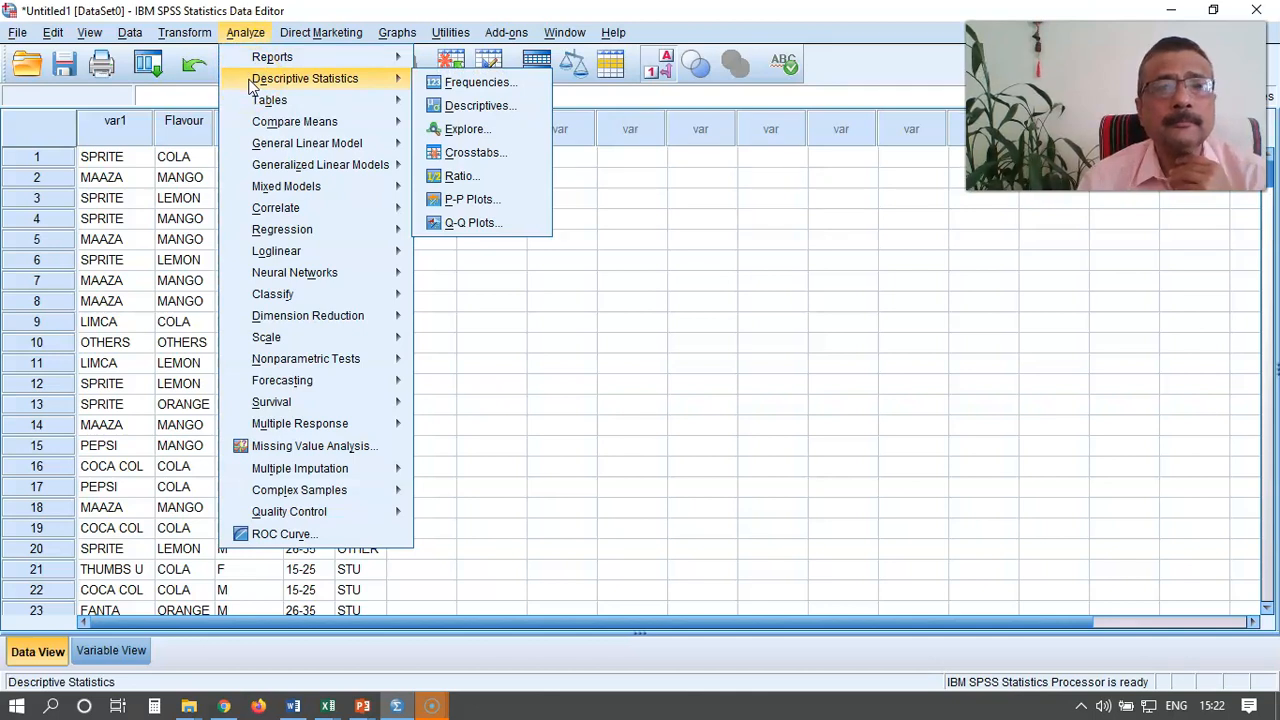
{"action": "left_click", "coordinate": [464, 156]}
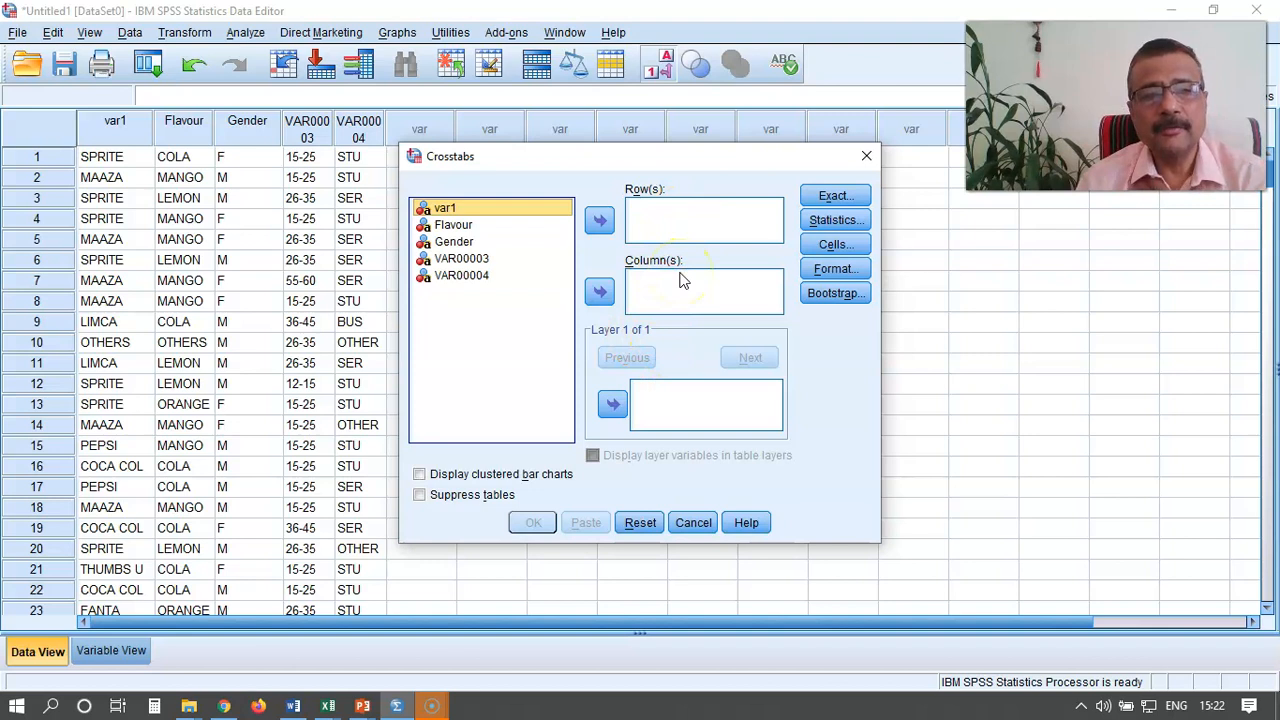
{"action": "left_click", "coordinate": [510, 292]}
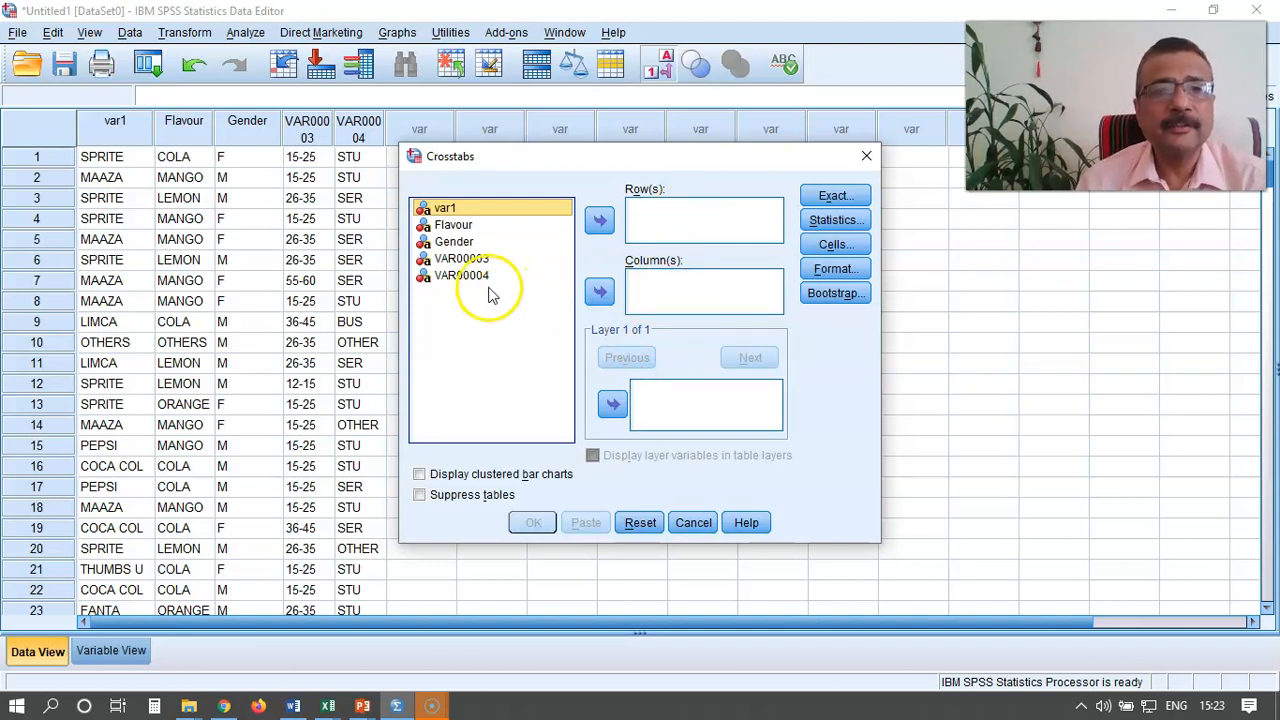
{"action": "left_click", "coordinate": [460, 226]}
{"action": "left_click", "coordinate": [458, 243]}
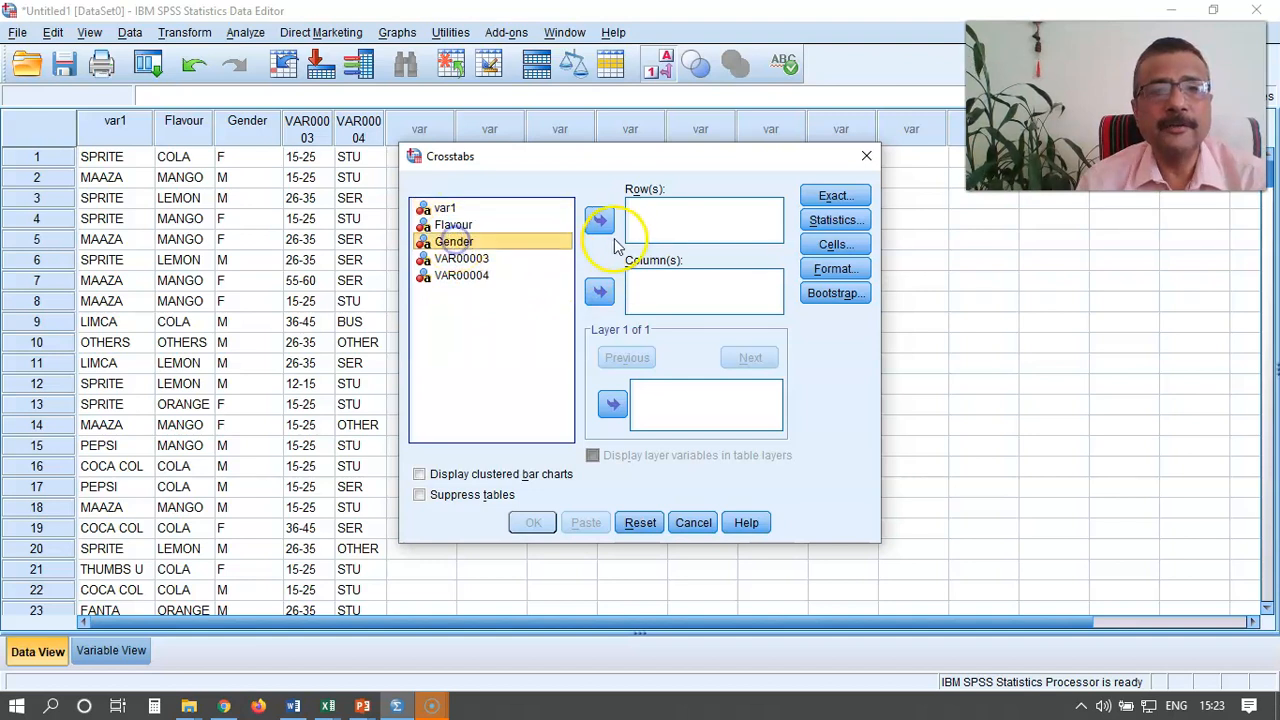
{"action": "left_click", "coordinate": [600, 222]}
{"action": "left_click", "coordinate": [455, 226]}
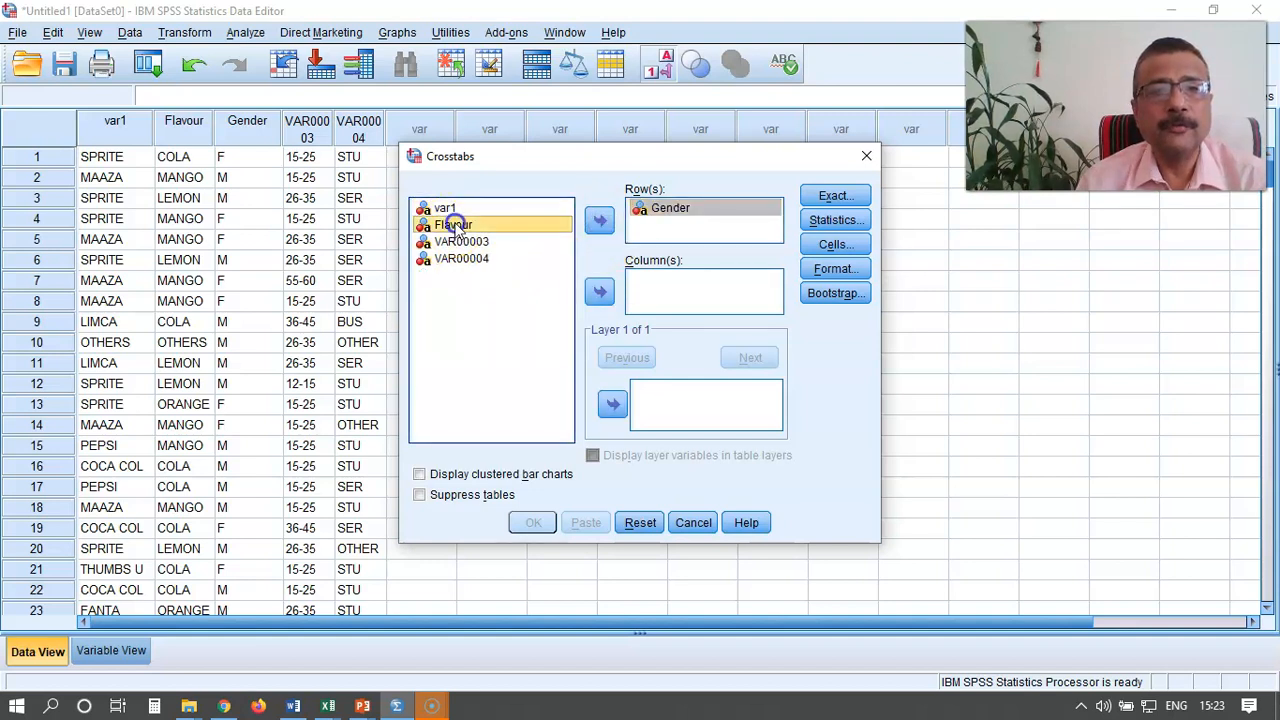
{"action": "left_click", "coordinate": [600, 290]}
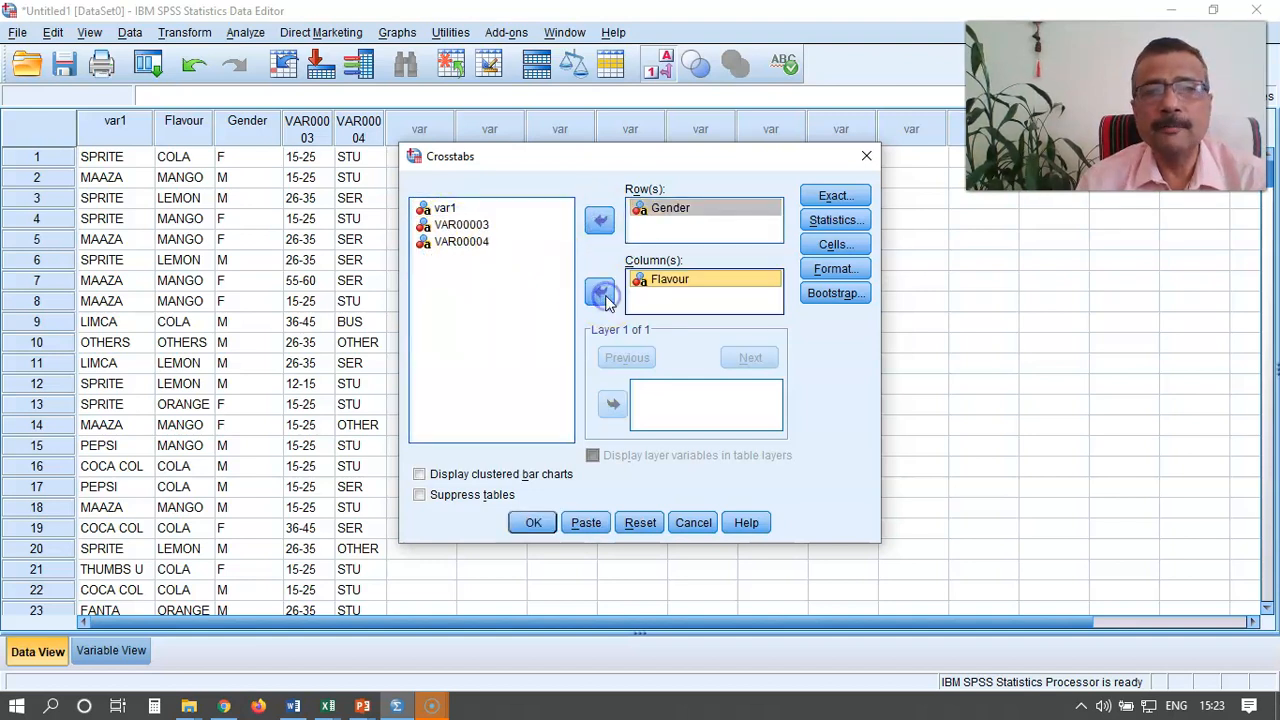
Step: Run the crosstab with the Chi-square statistic and look over the Gender by Flavour crosstabulation and Chi-Square Tests tables
{"action": "left_click", "coordinate": [850, 225]}
{"action": "left_click", "coordinate": [515, 224]}
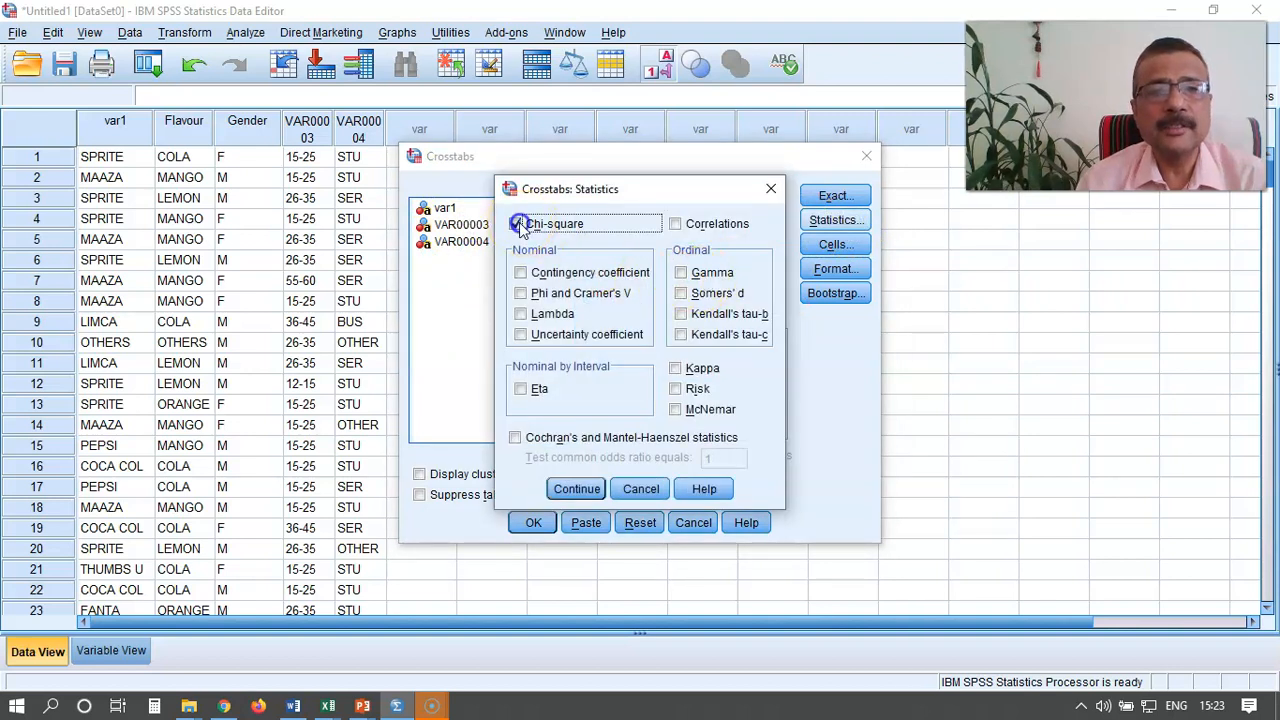
{"action": "left_click", "coordinate": [567, 487]}
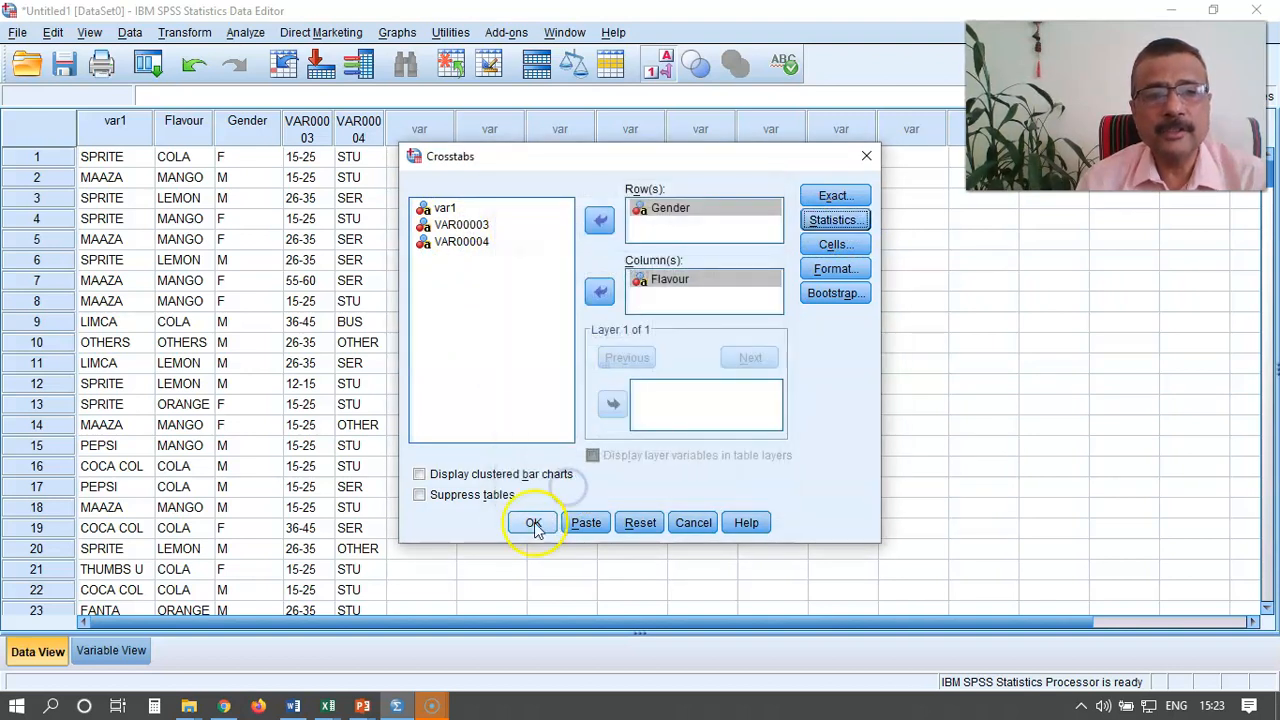
{"action": "left_click", "coordinate": [534, 522]}
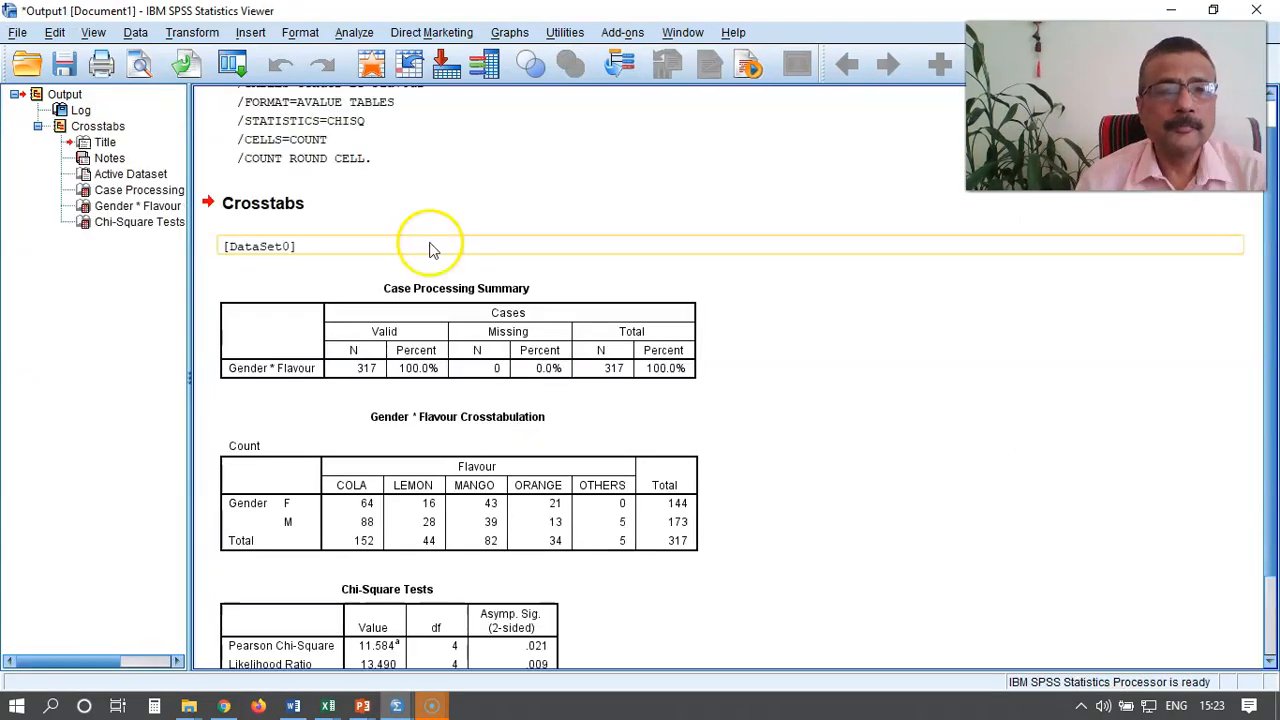
{"action": "scroll", "coordinate": [431, 249], "scroll_direction": "up", "scroll_amount": 2}
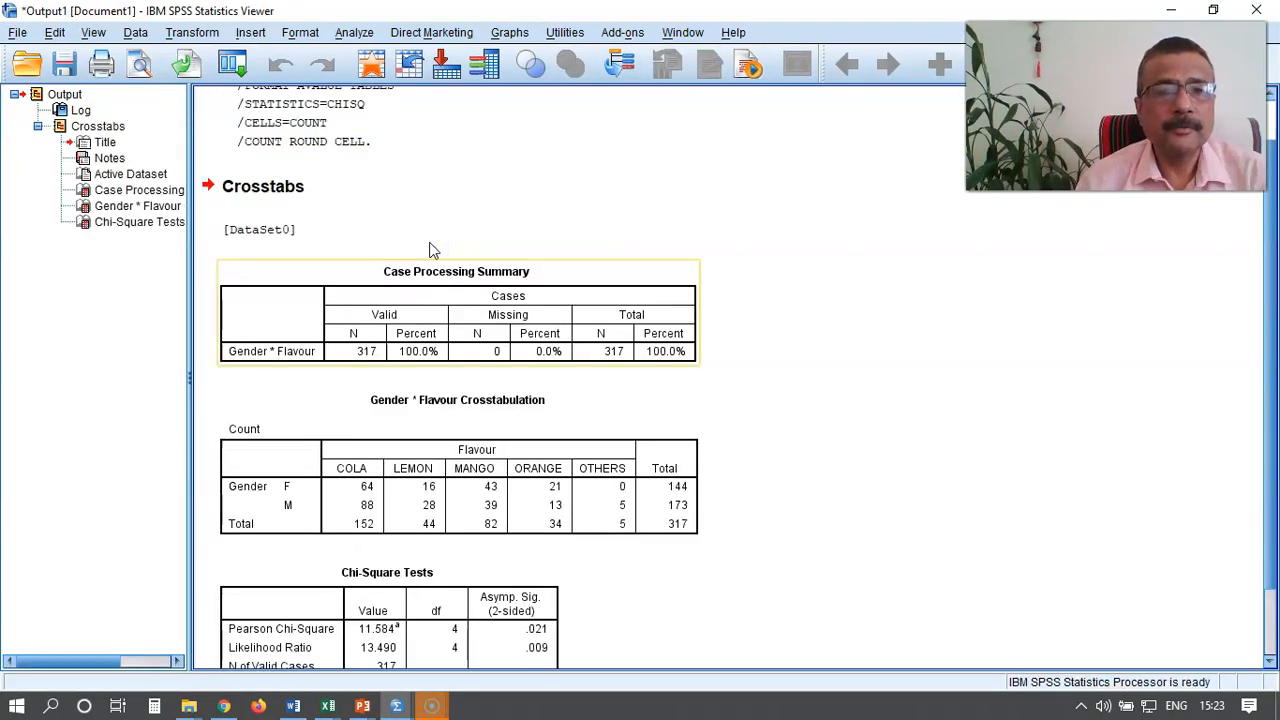
{"action": "scroll", "coordinate": [431, 249], "scroll_direction": "down", "scroll_amount": 2}
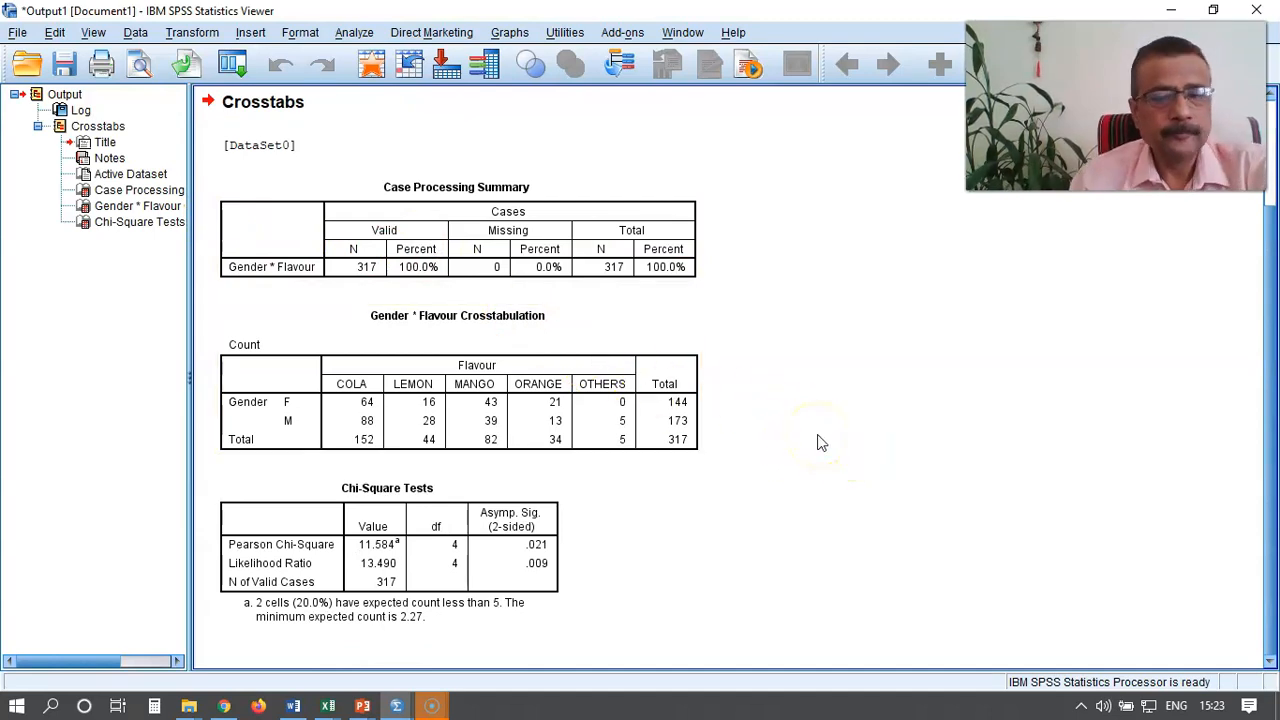
{"action": "scroll", "coordinate": [817, 443], "scroll_direction": "up", "scroll_amount": 2}
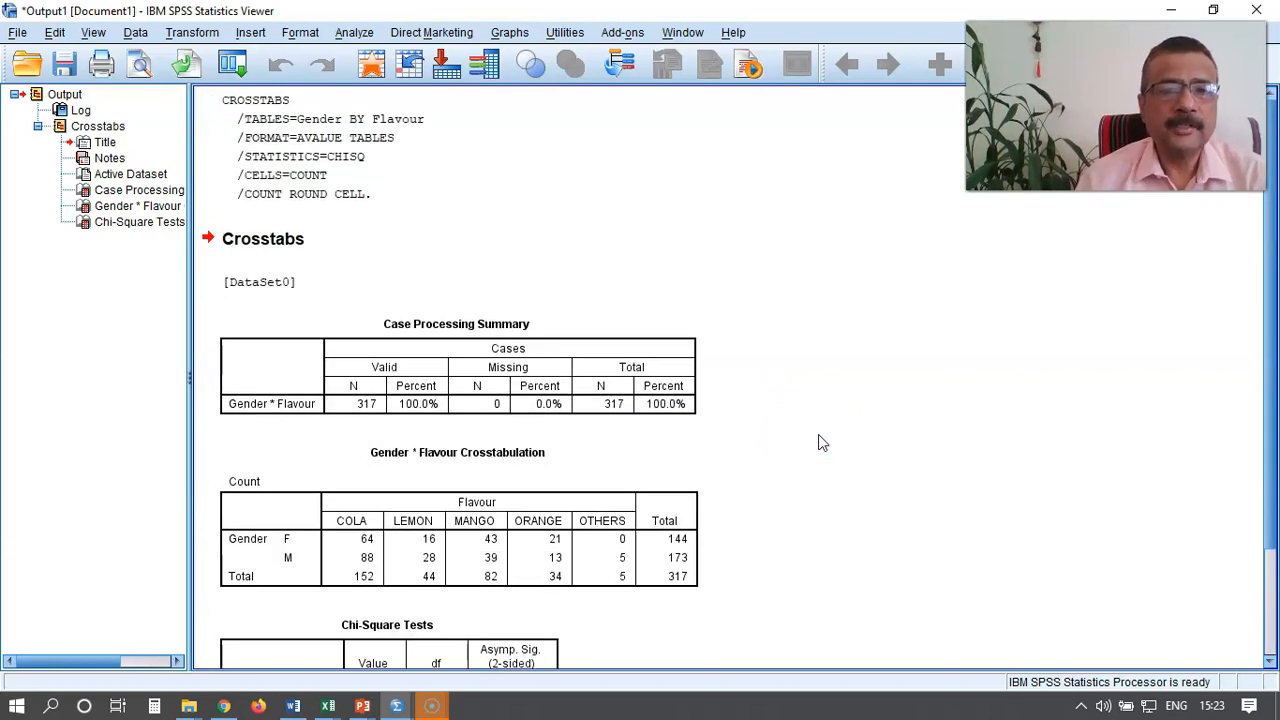
{"action": "scroll", "coordinate": [817, 443], "scroll_direction": "down", "scroll_amount": 2}
{"action": "left_click", "coordinate": [707, 340]}
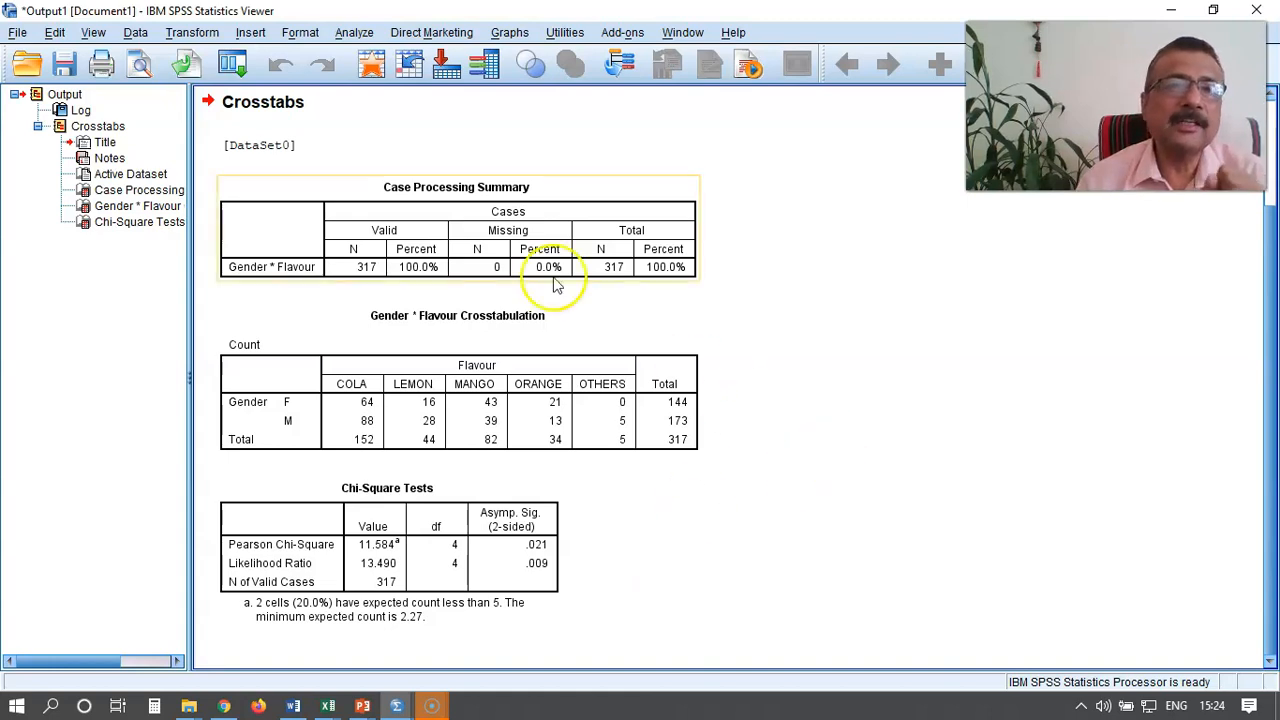
Step: Rerun the Gender by Flavour crosstab with Expected counts added to the cell display
{"action": "left_click", "coordinate": [355, 35]}
{"action": "mouse_move", "coordinate": [374, 78]}
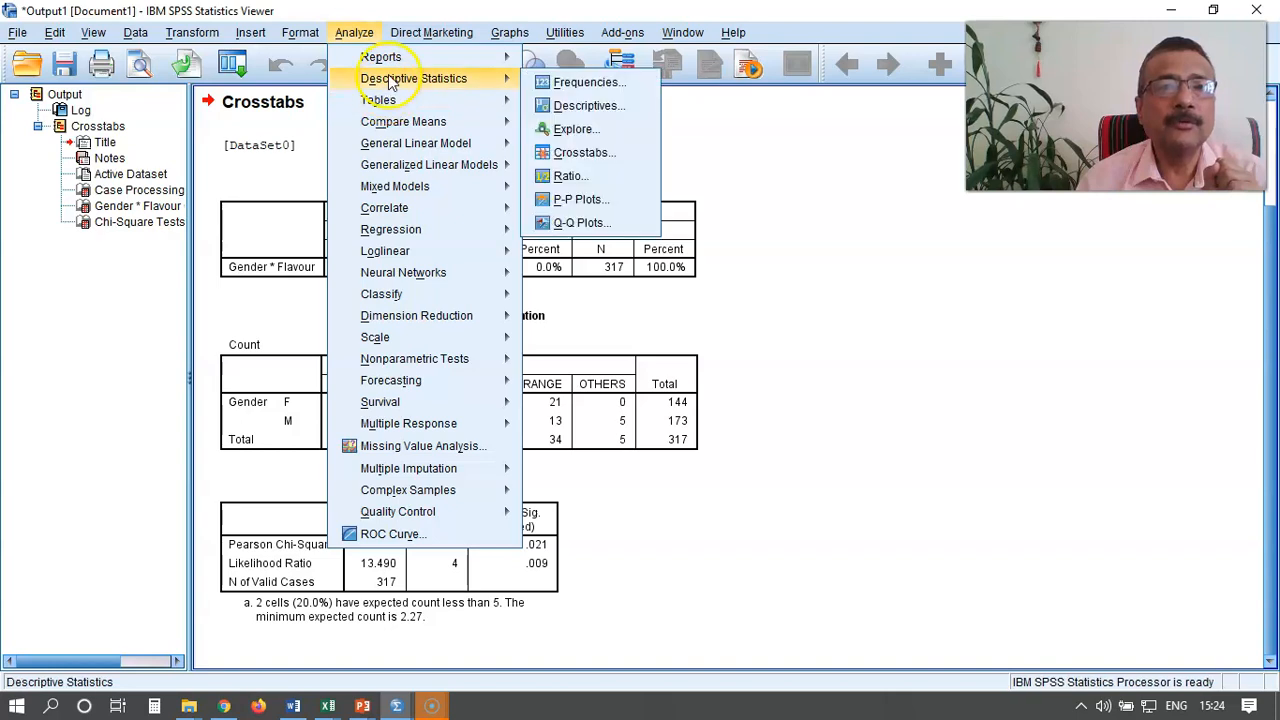
{"action": "left_click", "coordinate": [583, 152]}
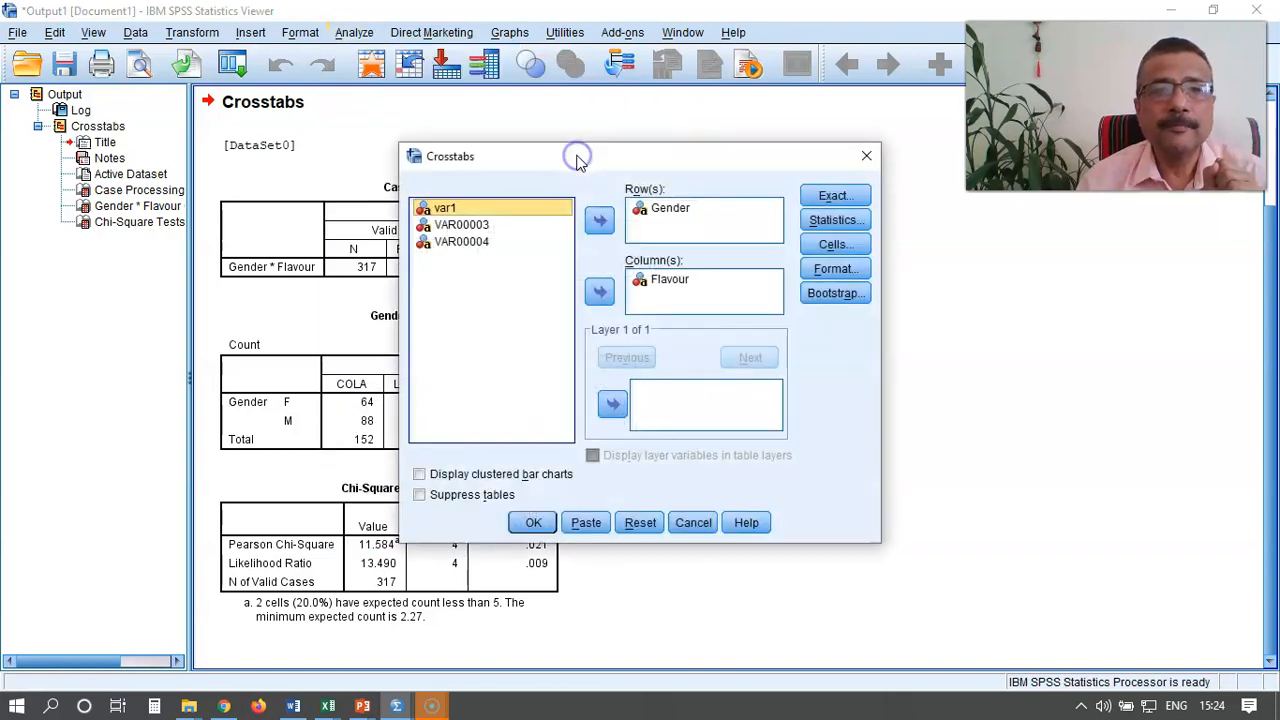
{"action": "left_click", "coordinate": [860, 248]}
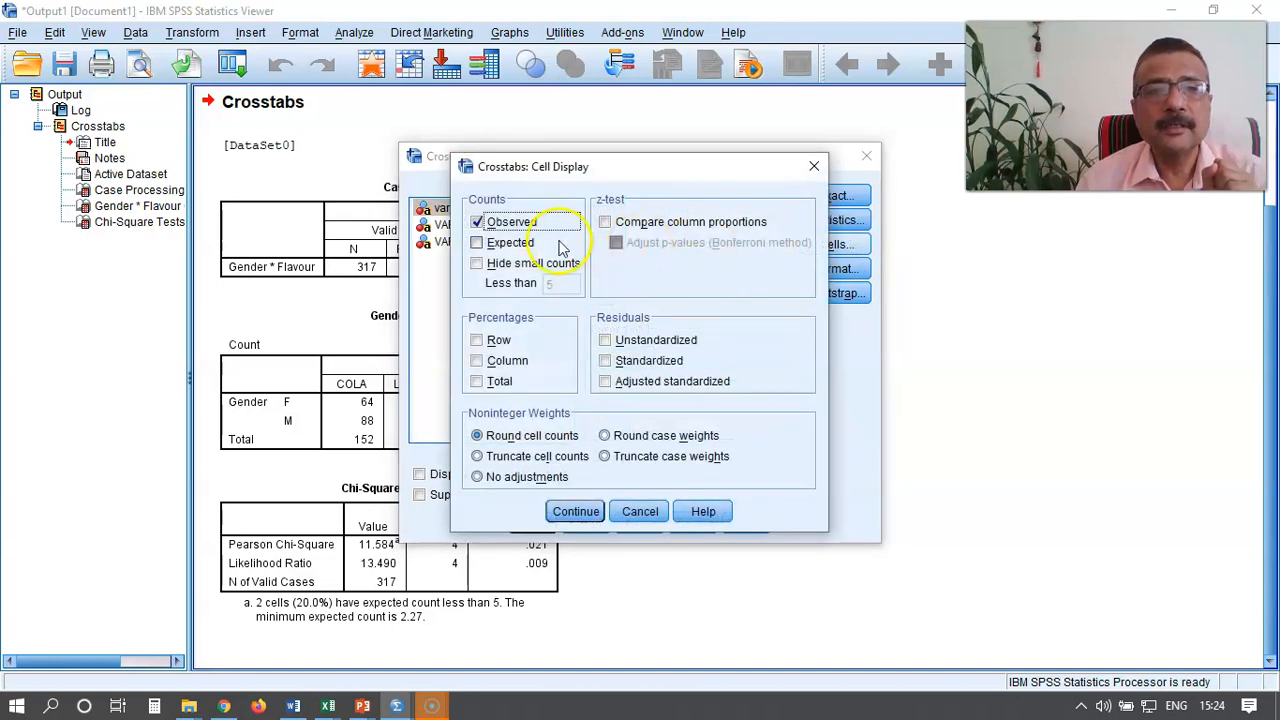
{"action": "left_click", "coordinate": [477, 244]}
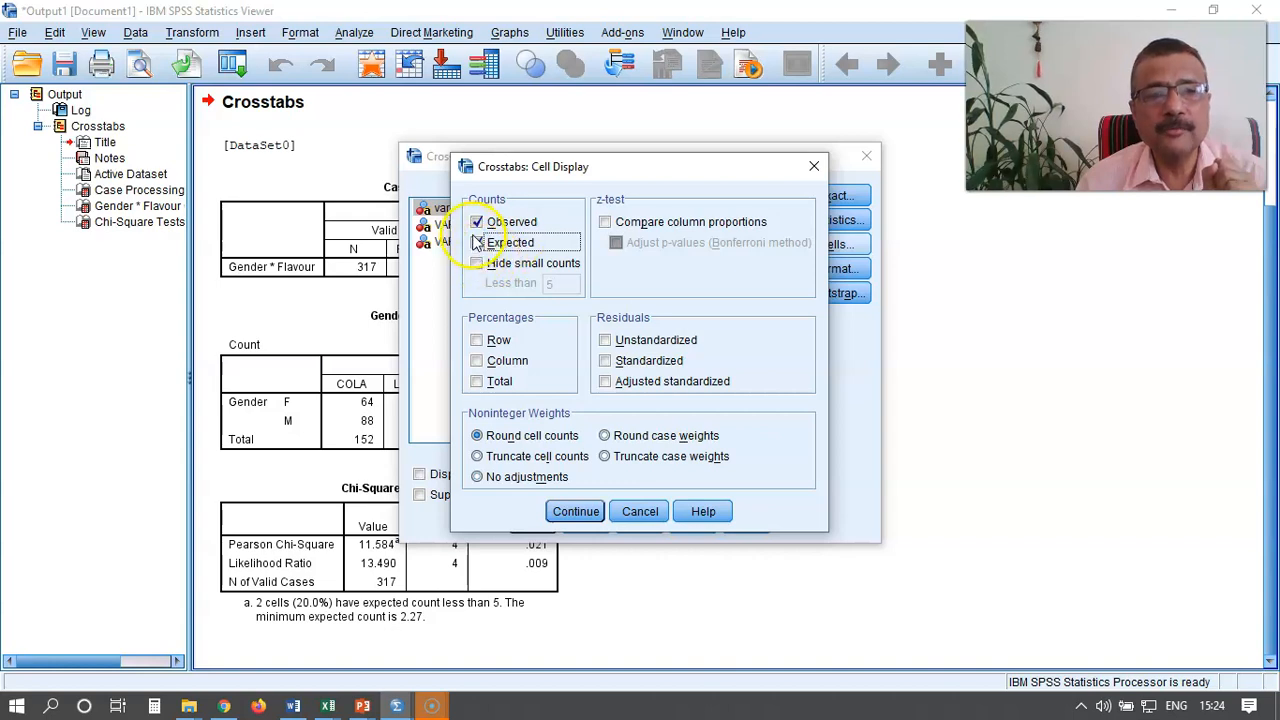
{"action": "left_click", "coordinate": [575, 511]}
{"action": "left_click", "coordinate": [537, 523]}
{"action": "scroll", "coordinate": [847, 477], "scroll_direction": "down", "scroll_amount": 1}
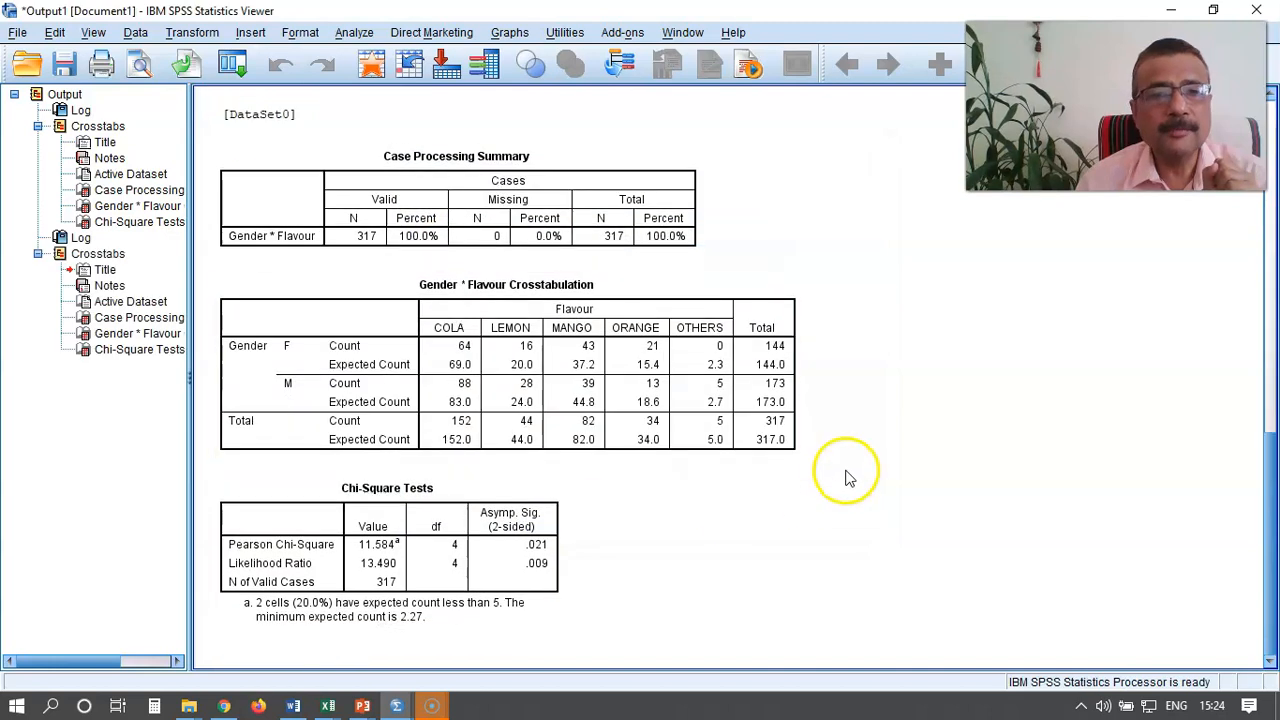